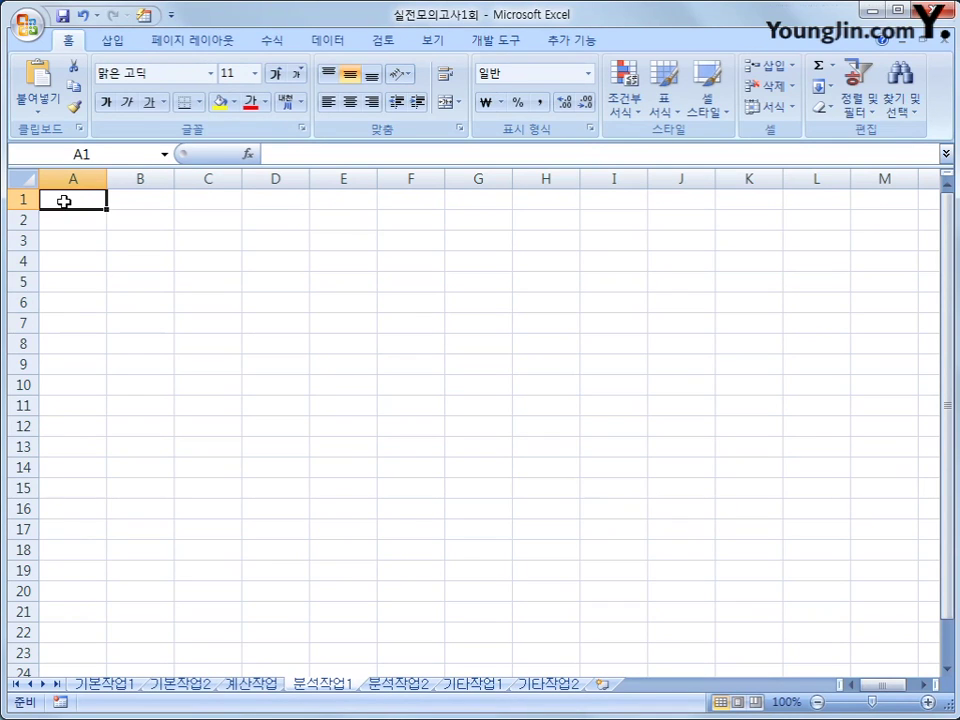
Start a Microsoft Query import at cell A3 of the 분석작업1 sheet with MS Access Database as the data source.
click(64, 240)
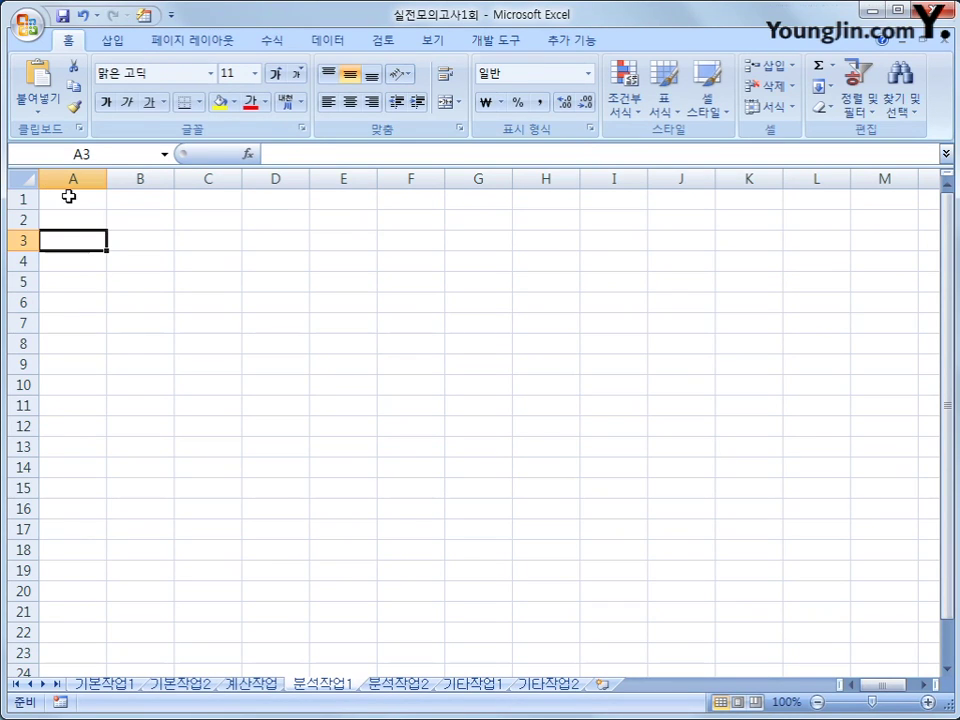
click(69, 197)
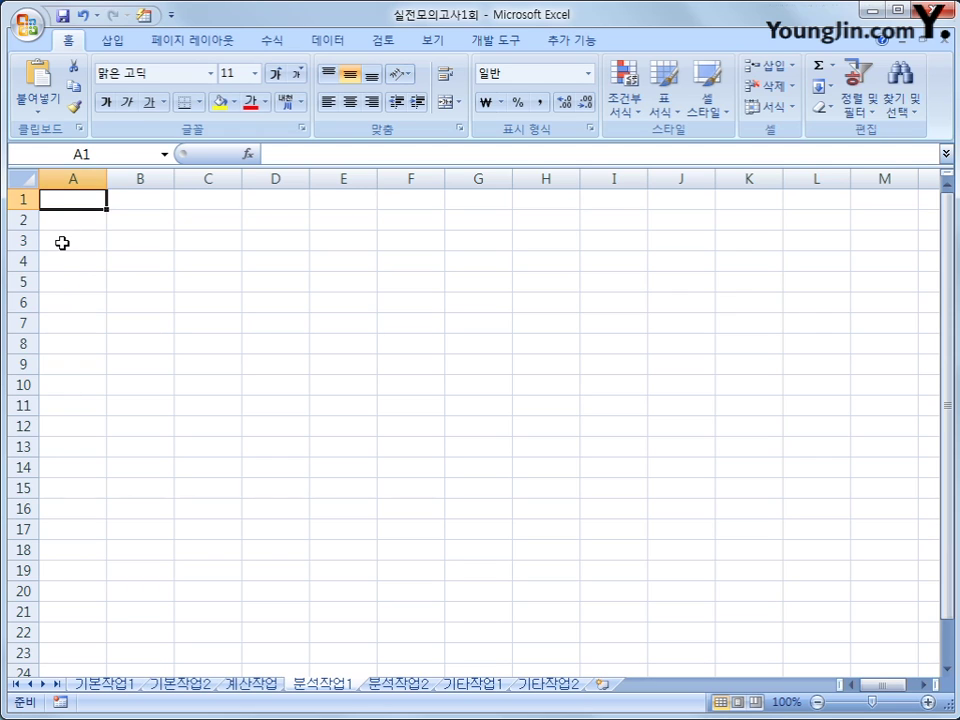
click(62, 243)
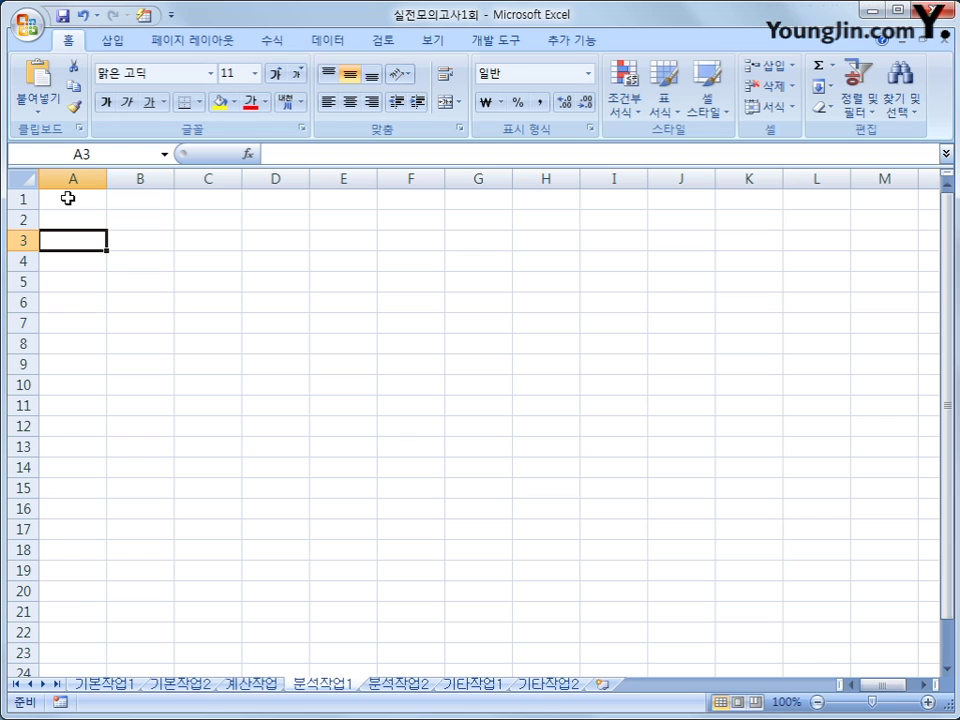
click(335, 40)
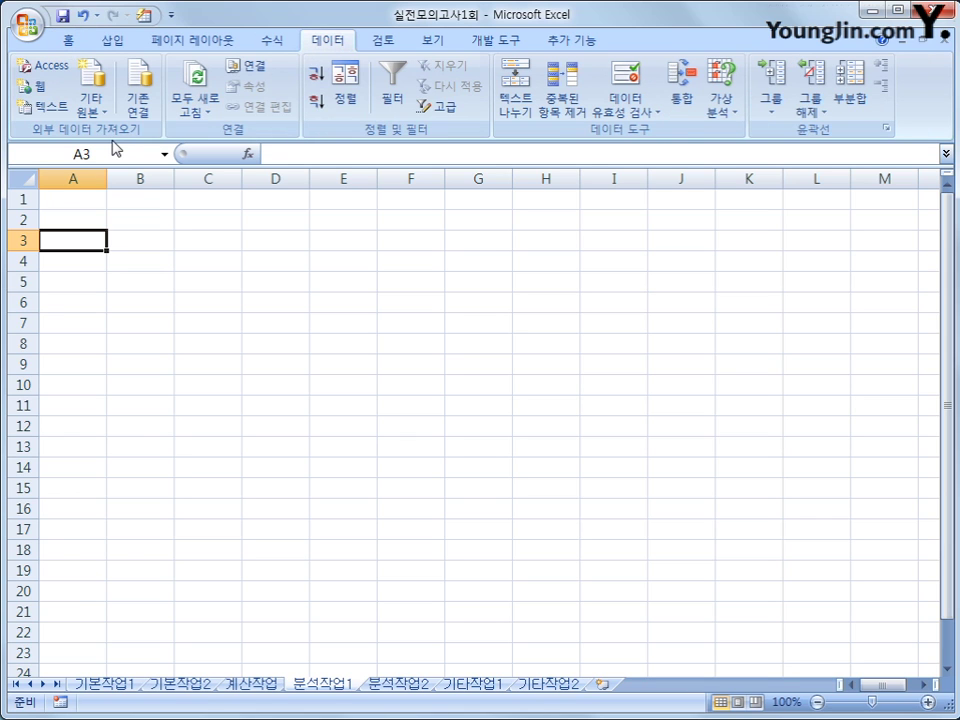
click(92, 108)
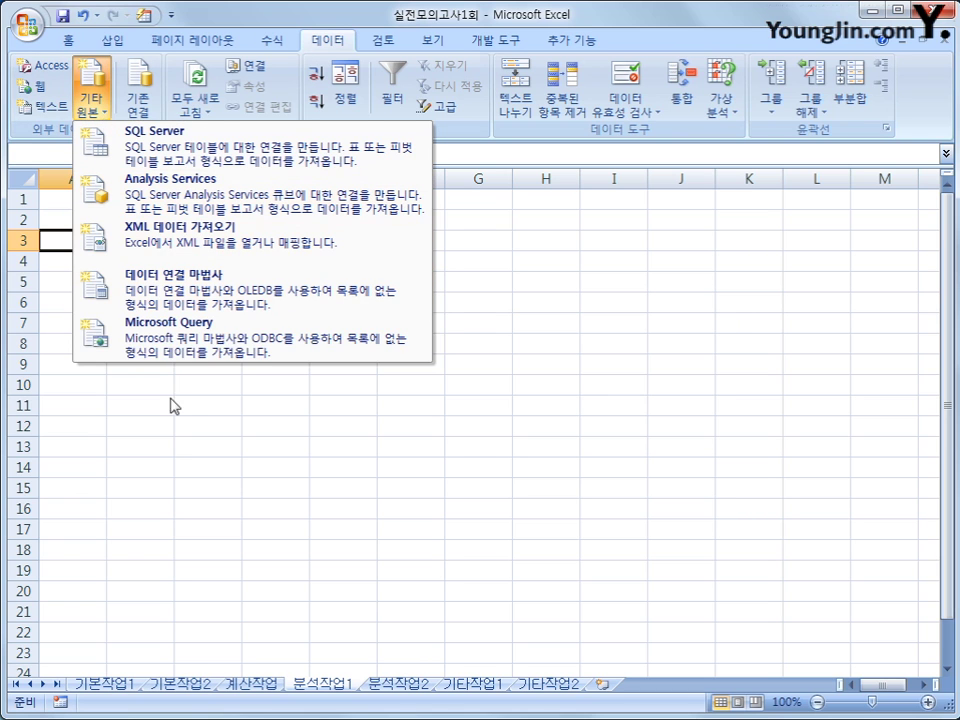
click(176, 362)
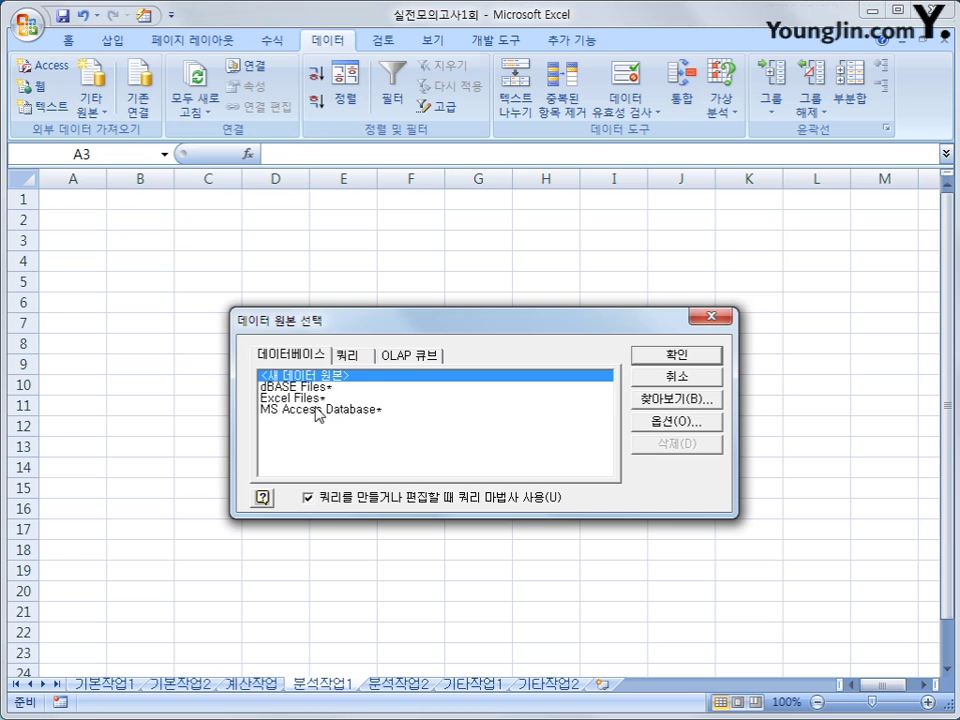
click(316, 410)
click(675, 356)
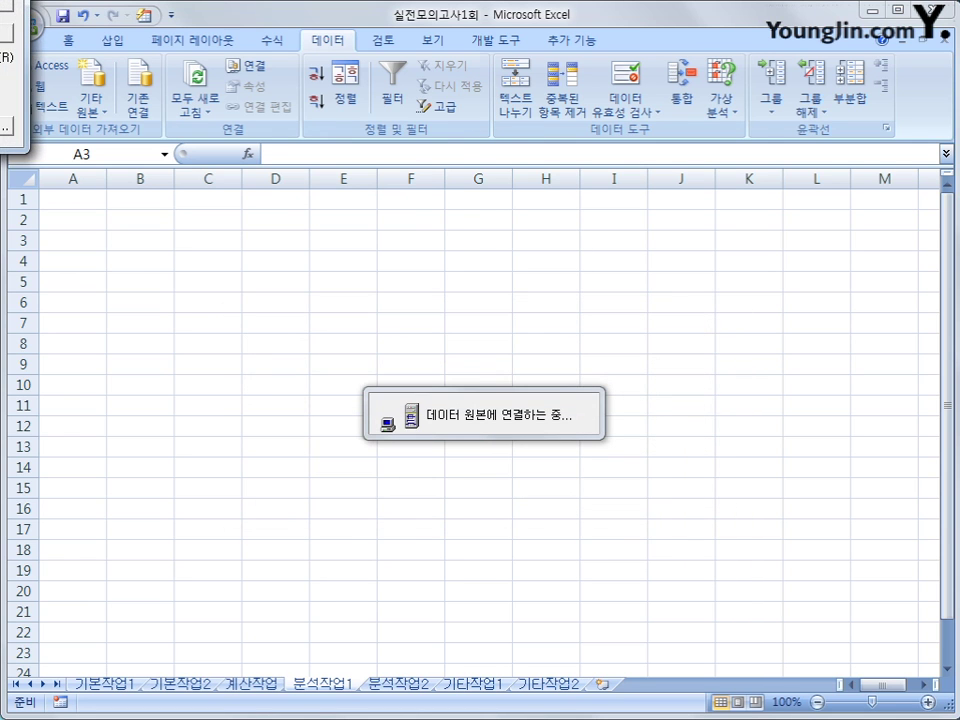
Choose 온라인게임.accdb in the 모의고사 folder as the database for the query.
drag(336, 205, 378, 272)
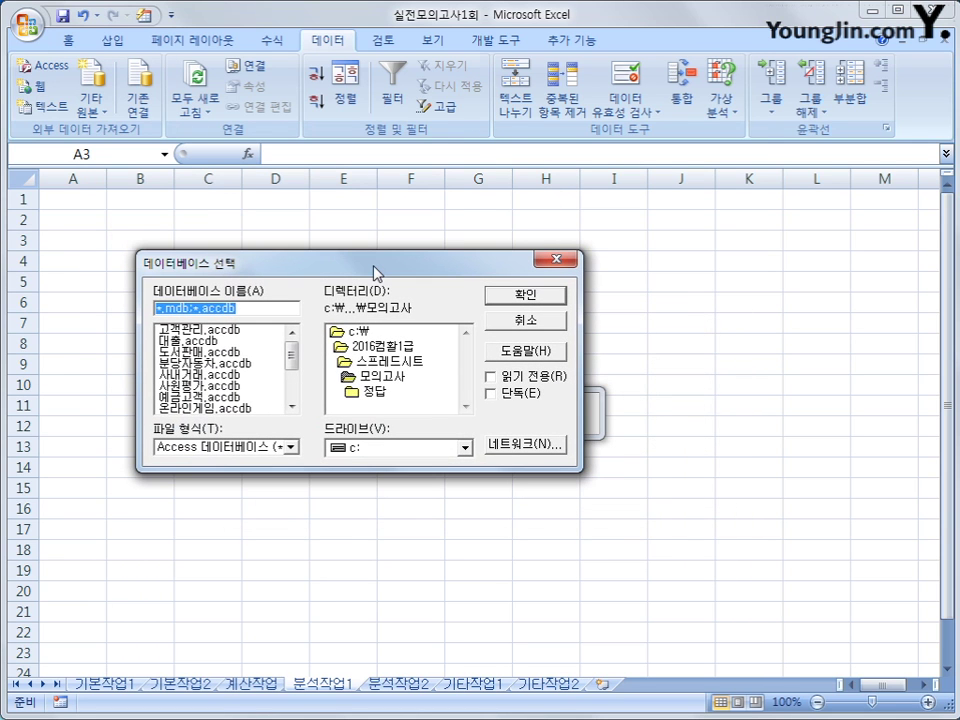
click(205, 407)
click(505, 296)
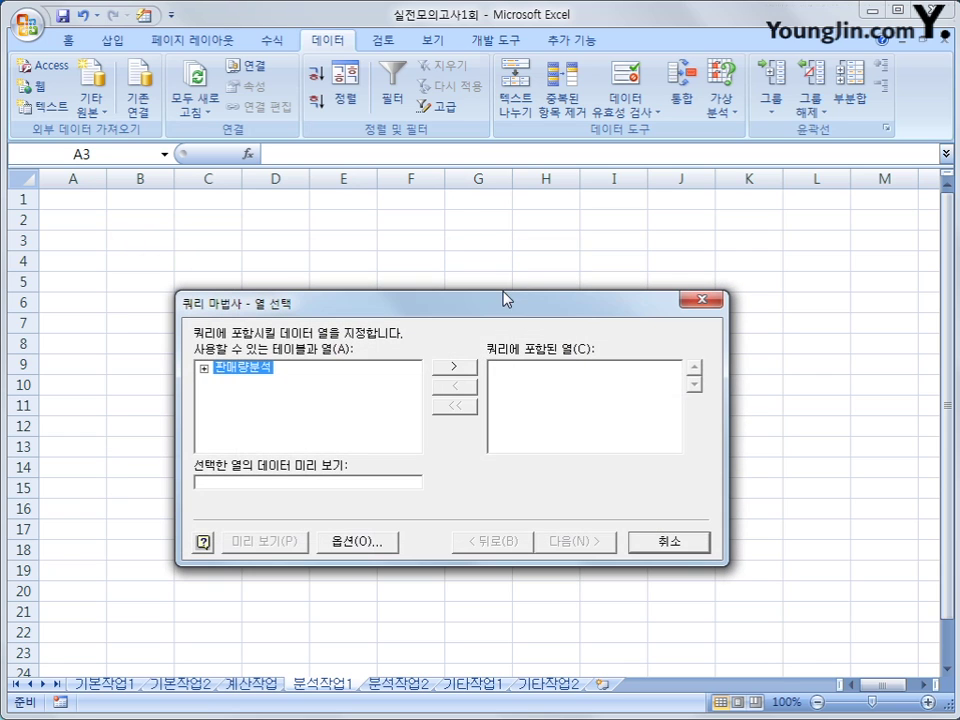
Include the 회사명, 장르, 출시일, 정기권 and 정액권 columns of the 판매량분석 table in the query.
double_click(237, 370)
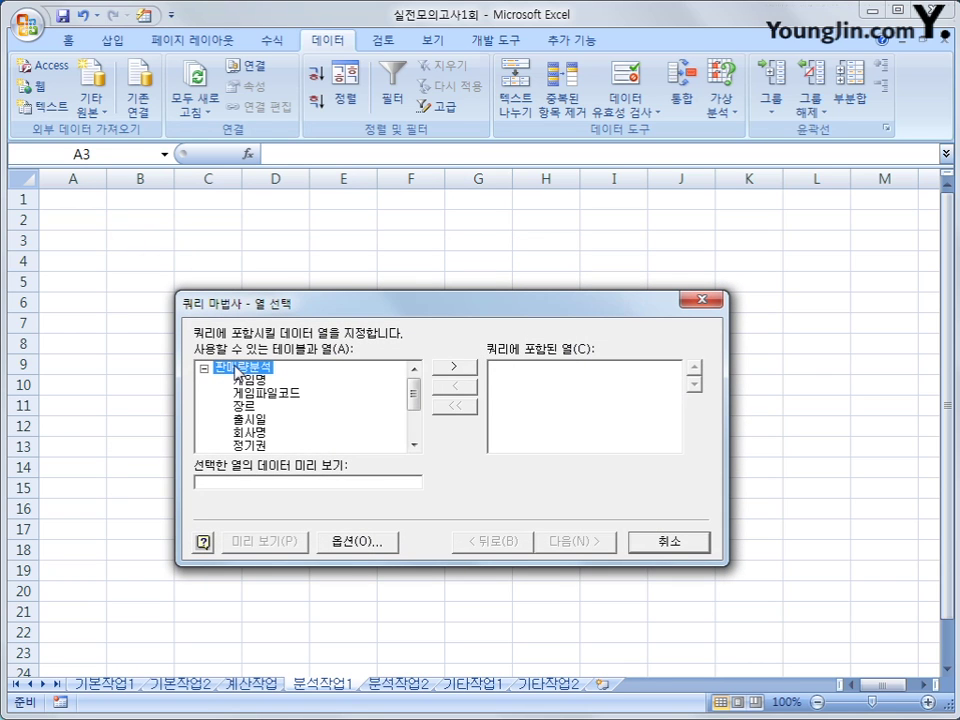
double_click(250, 433)
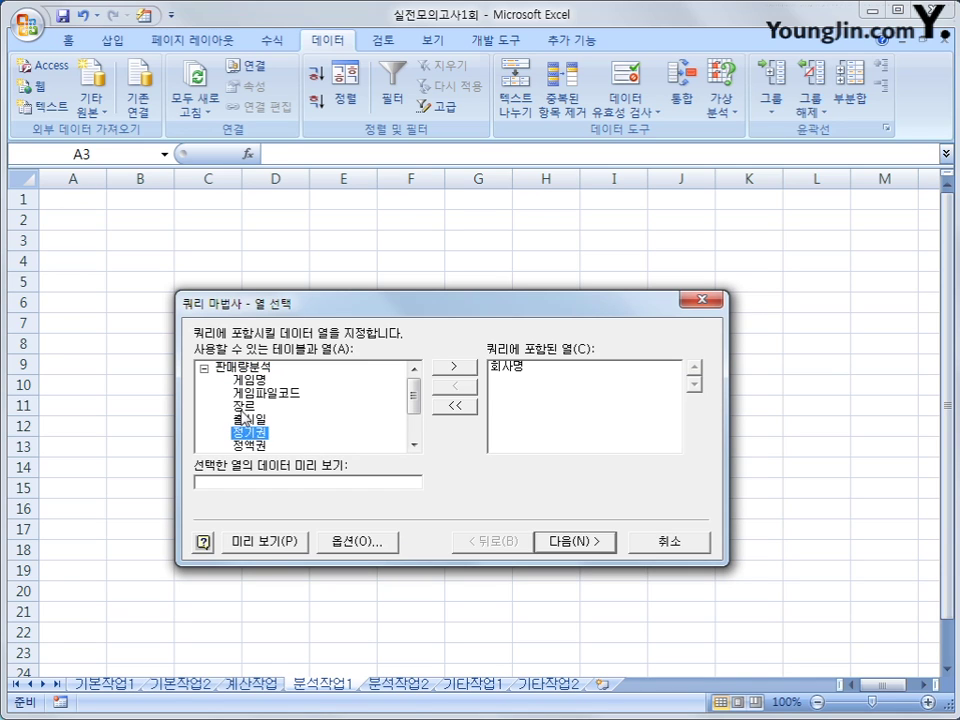
double_click(238, 408)
double_click(248, 408)
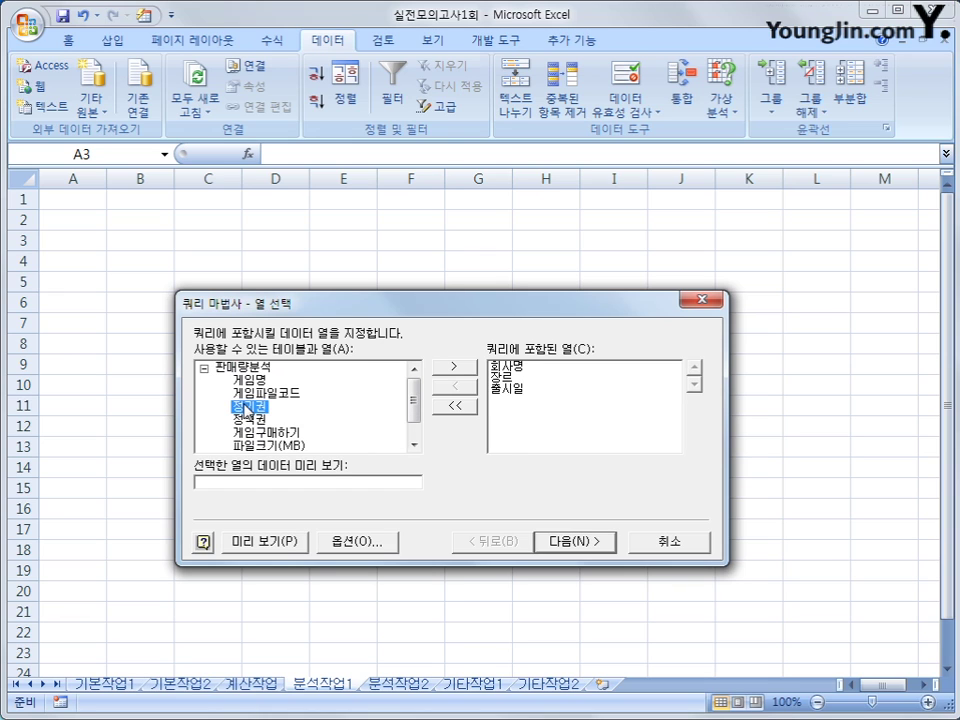
double_click(248, 408)
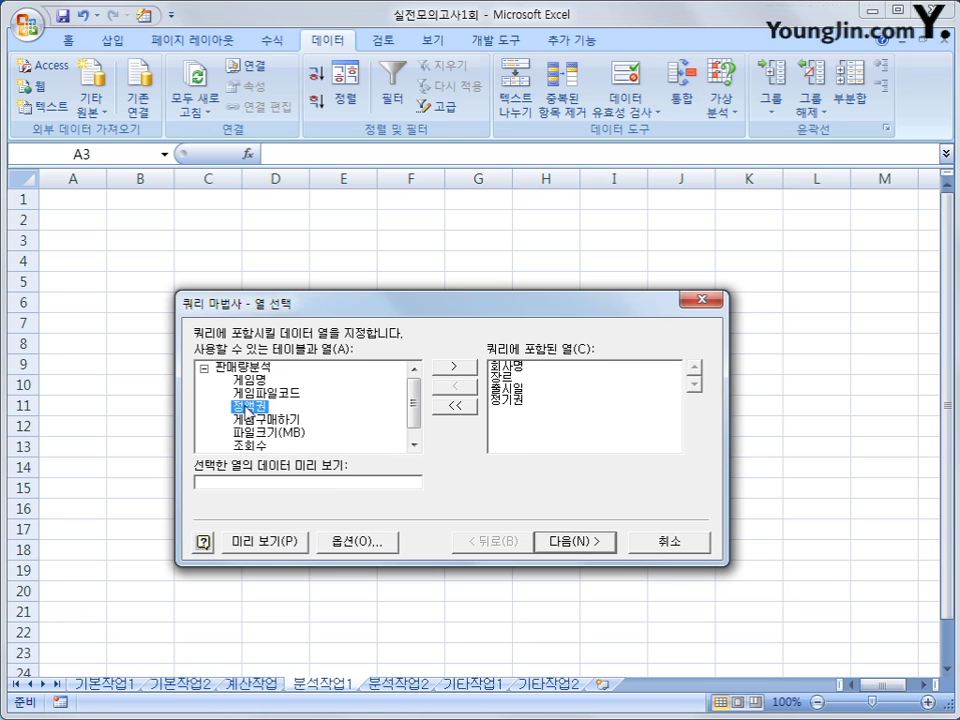
double_click(248, 408)
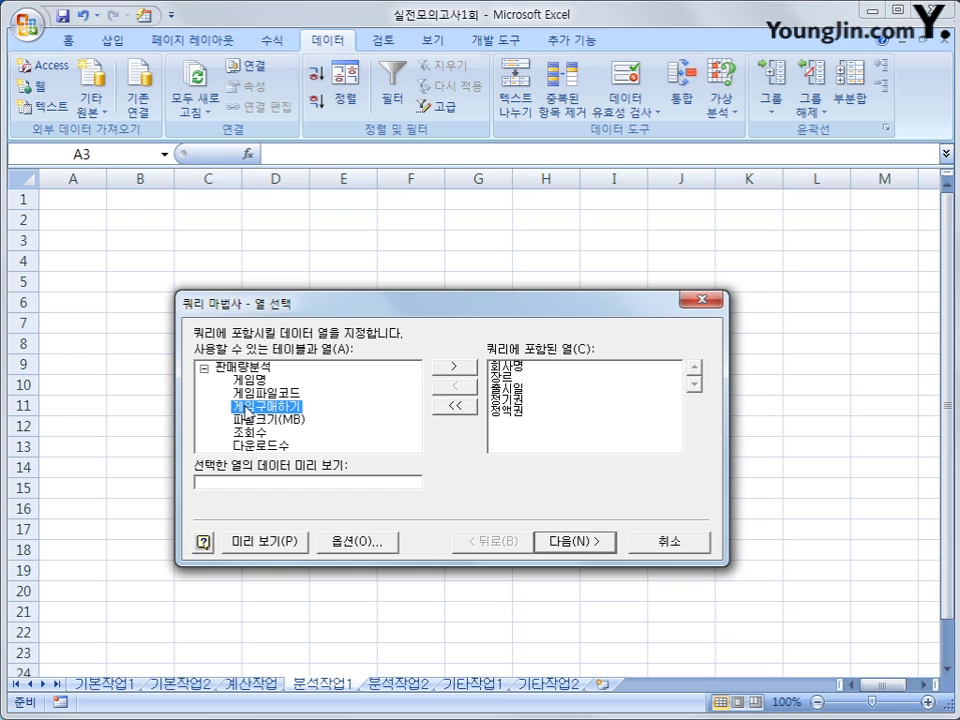
click(505, 366)
click(505, 387)
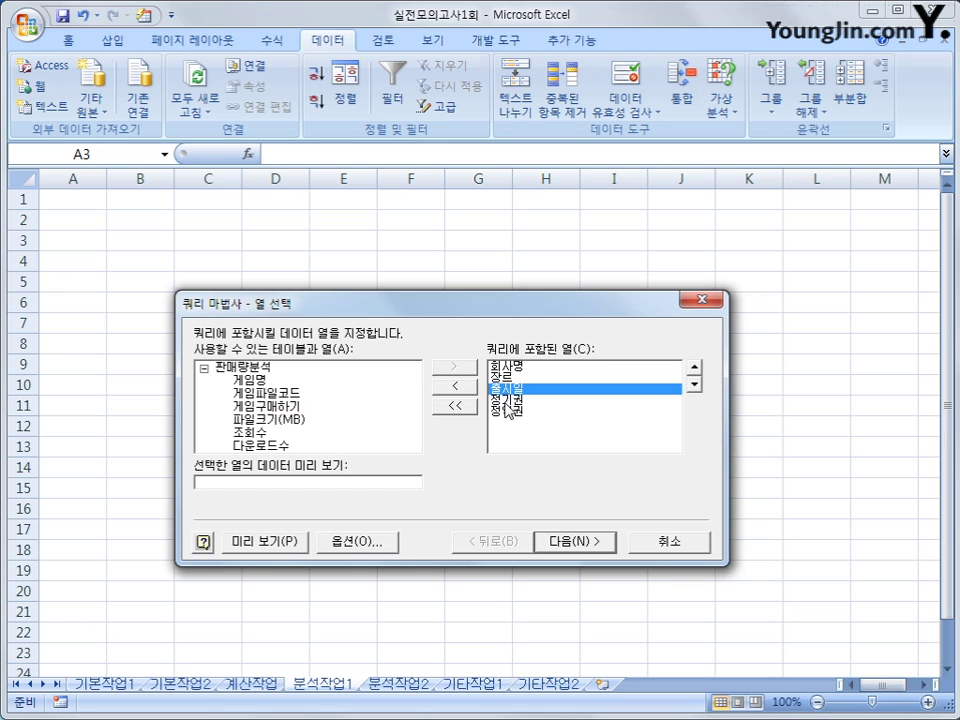
click(505, 400)
click(506, 412)
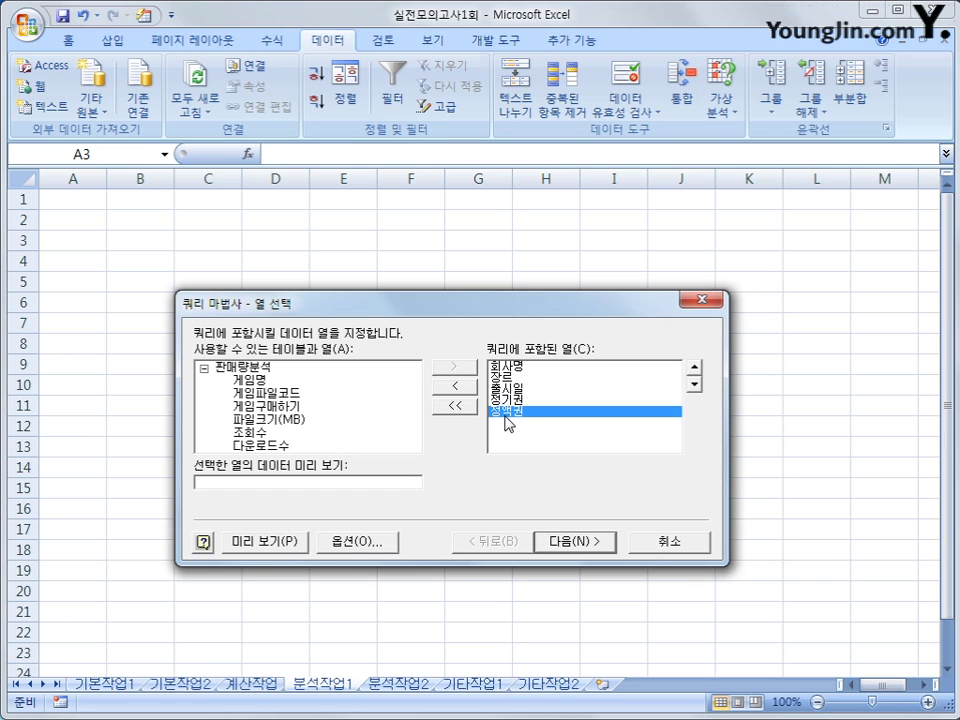
Finish the query without filtering or sorting and return the data as a PivotTable report at cell A3 of the existing worksheet.
click(568, 542)
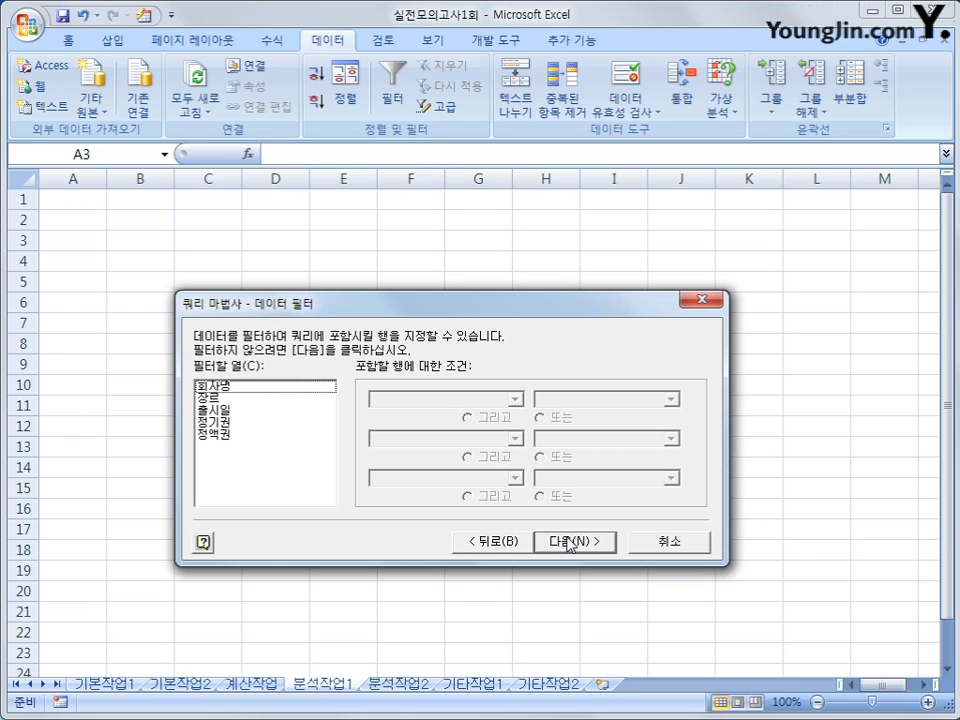
click(570, 543)
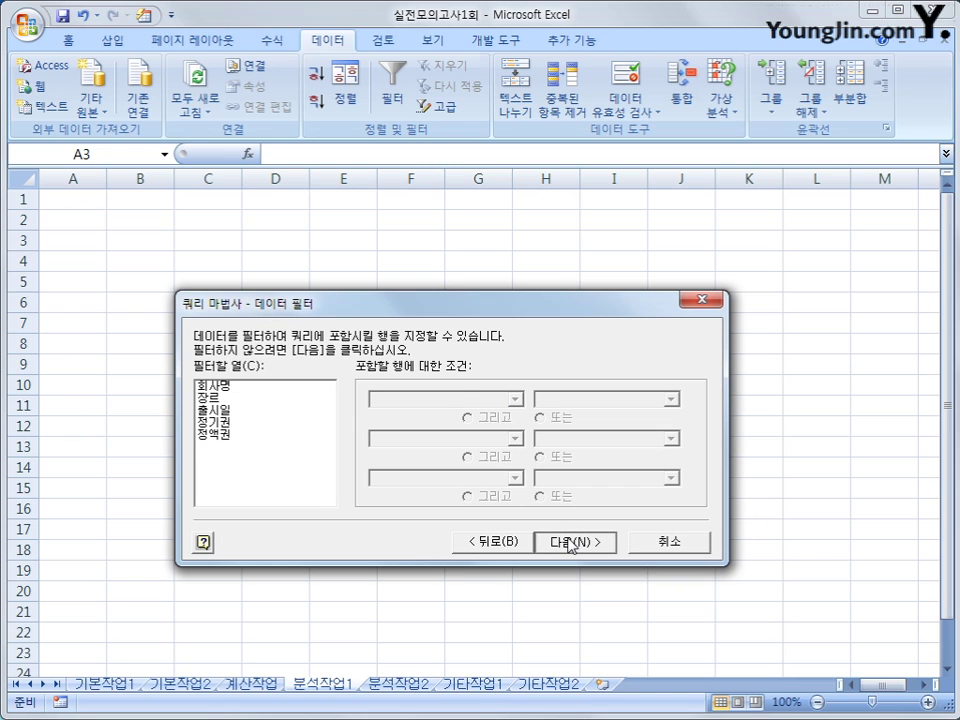
click(570, 543)
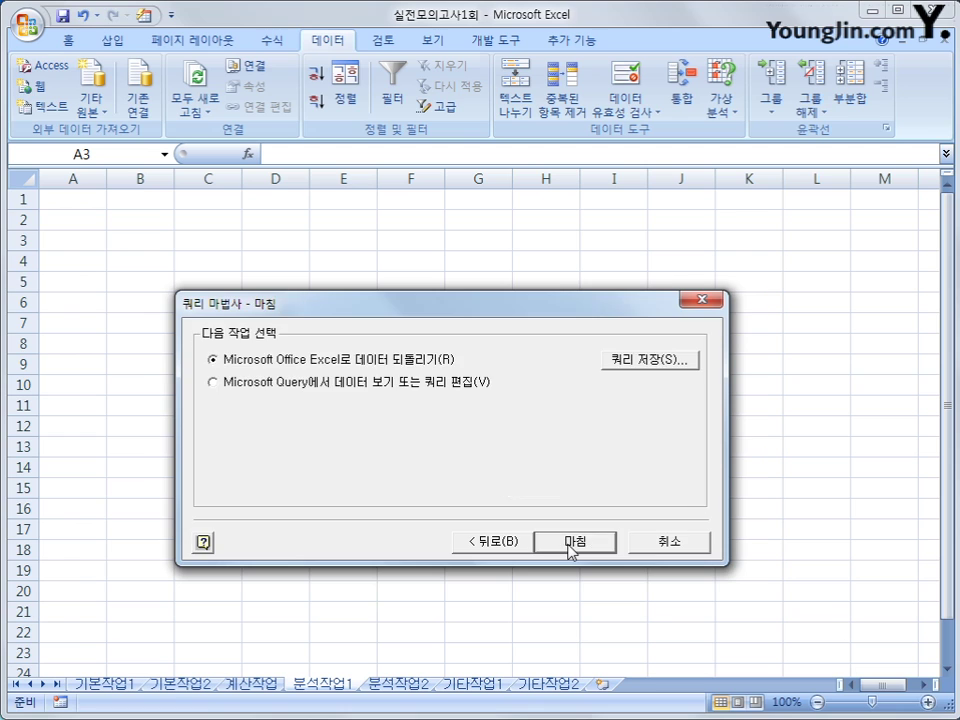
click(570, 543)
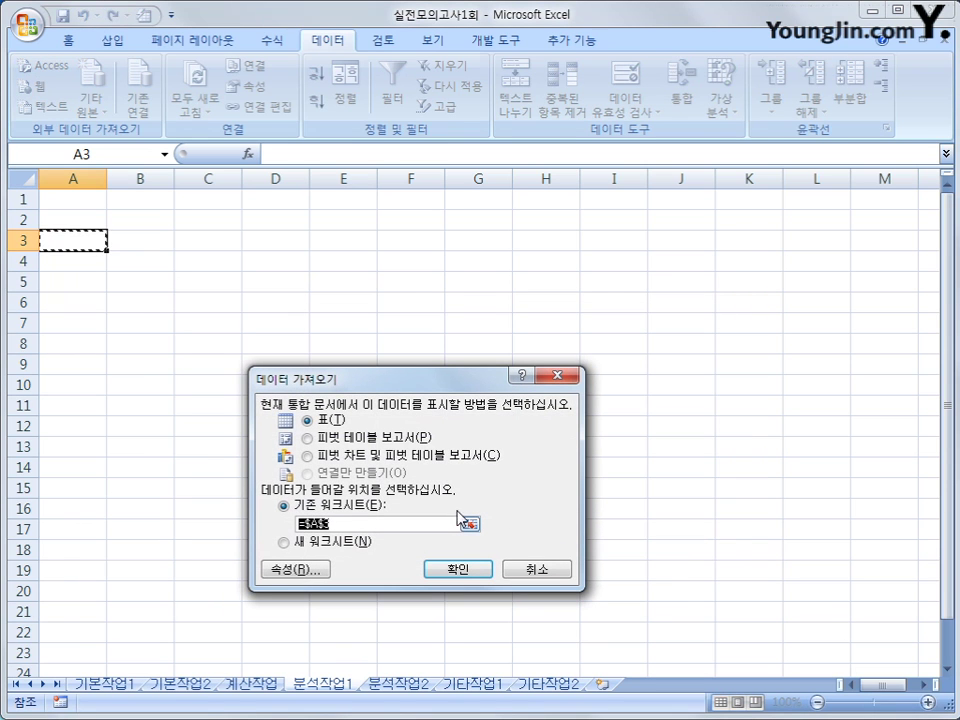
click(388, 437)
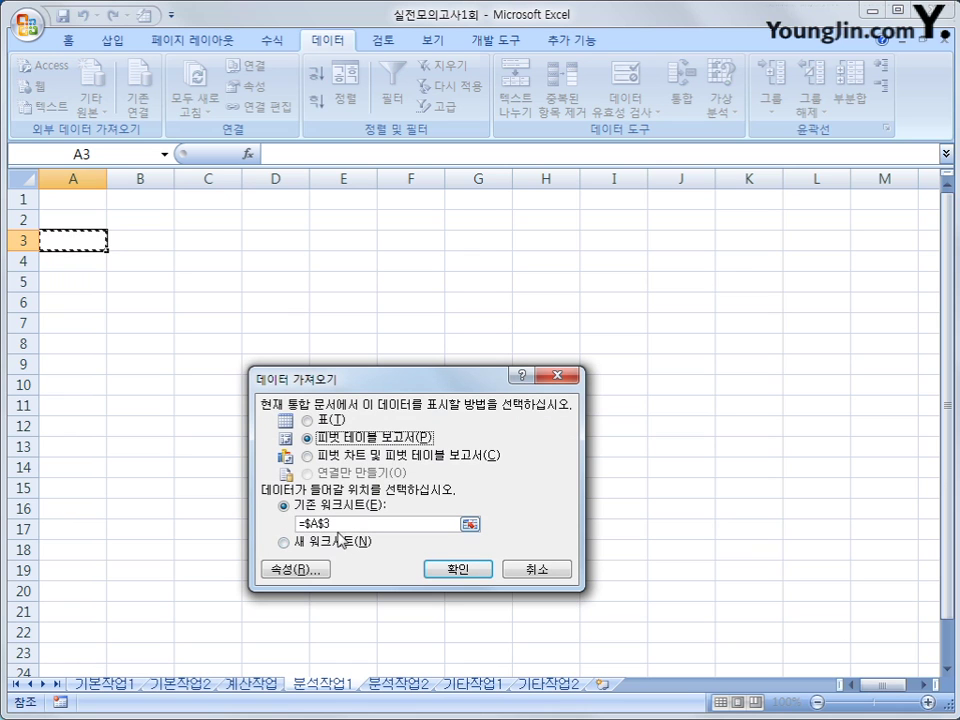
click(450, 576)
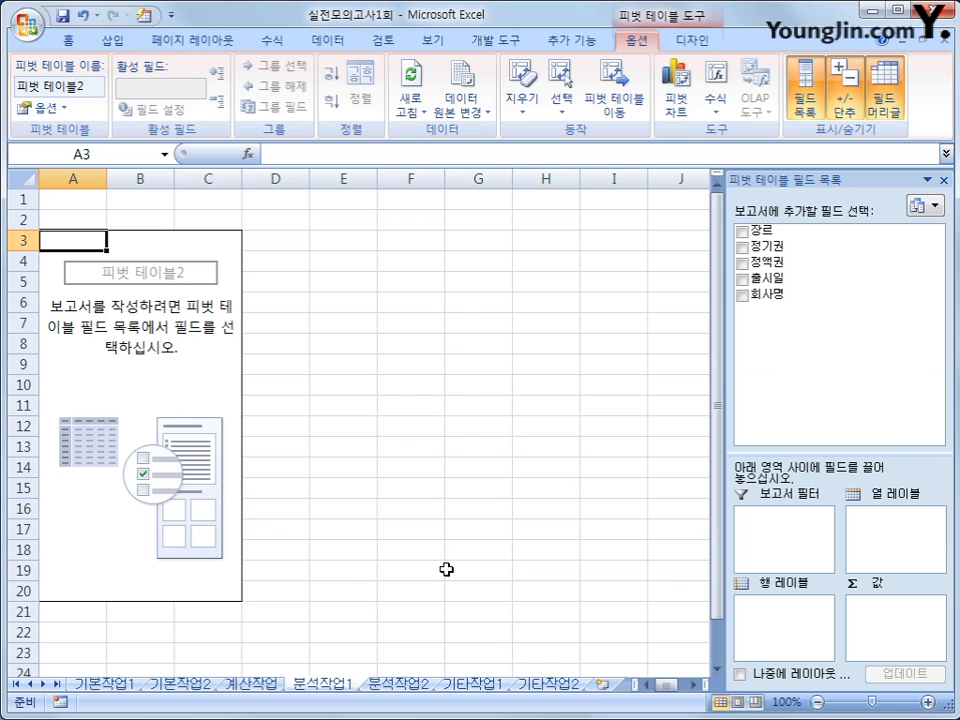
Lay out the PivotTable with 회사명 as report filter, 장르 and 출시일 as row labels, and 정기권 and 정액권 as values.
drag(786, 296, 790, 530)
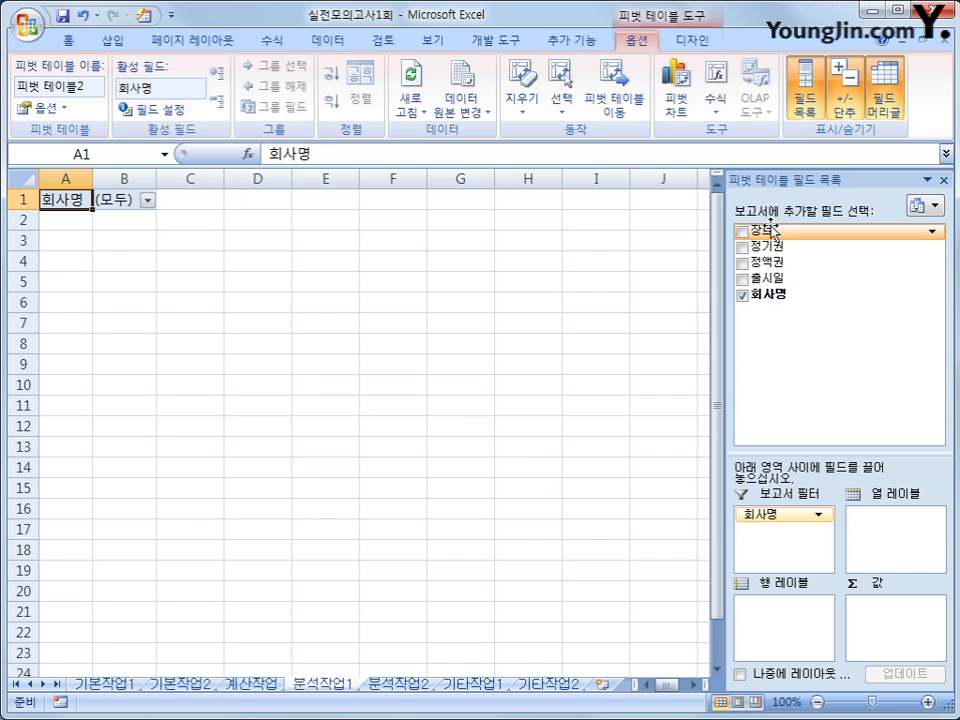
drag(773, 231, 782, 641)
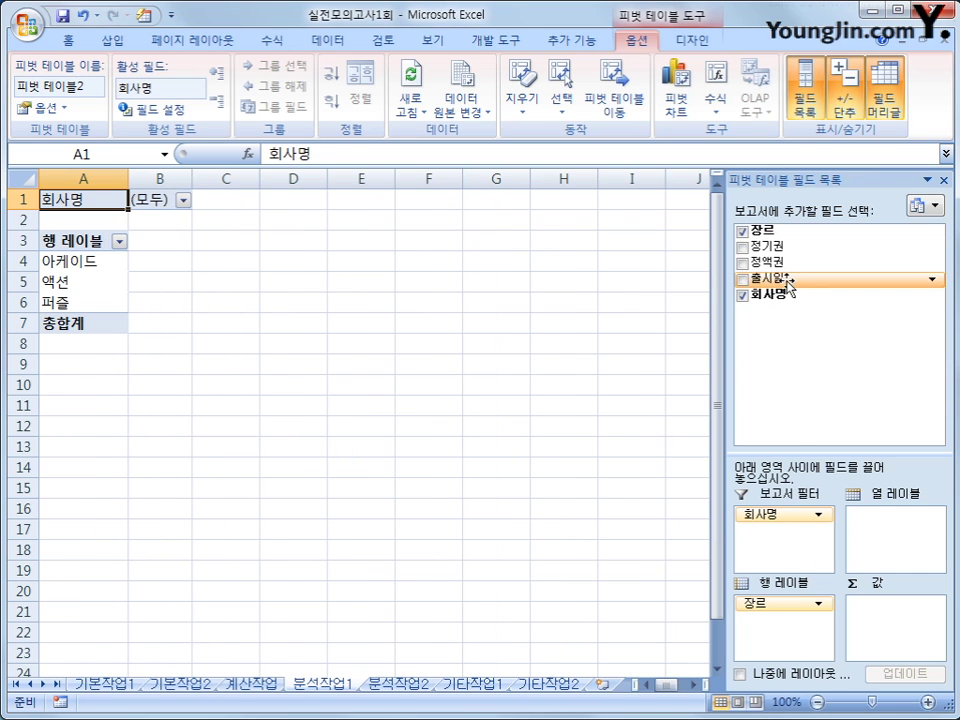
drag(786, 281, 779, 628)
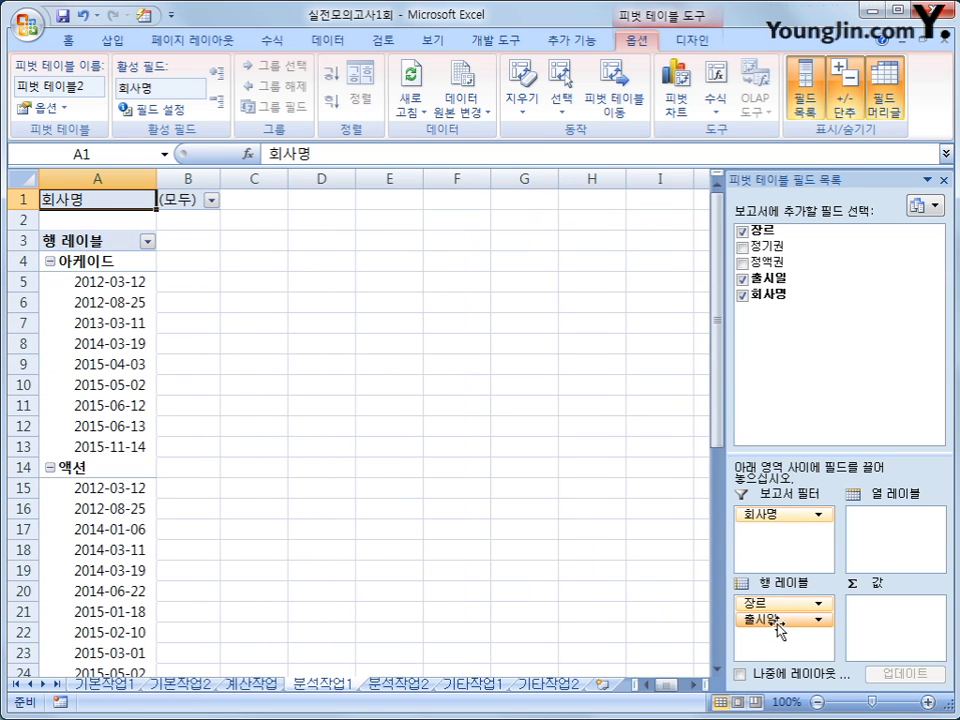
drag(775, 246, 893, 640)
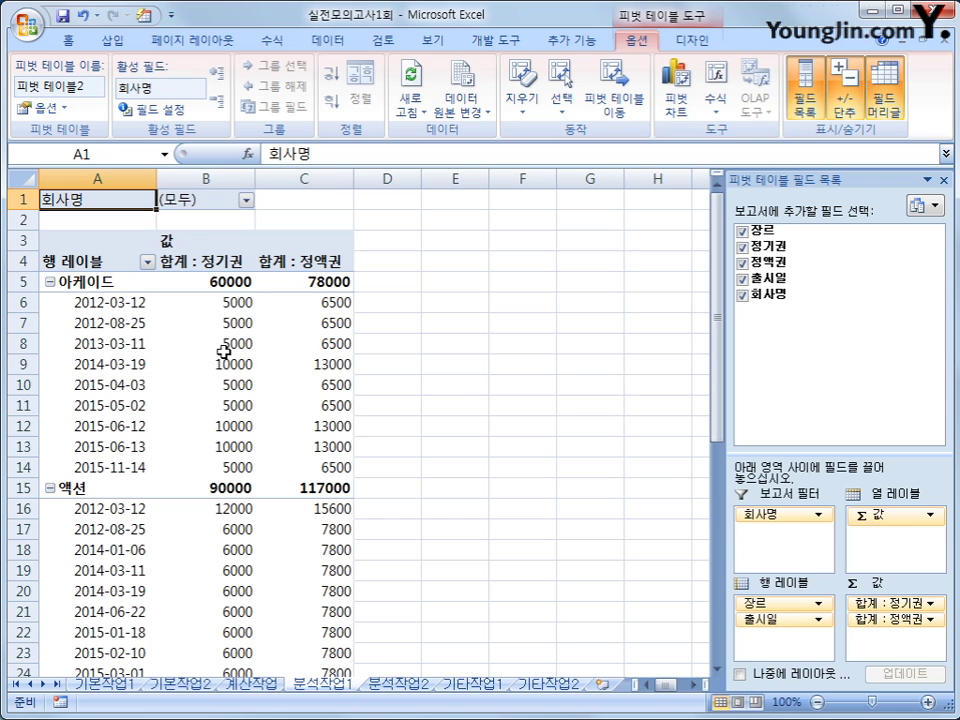
Change the PivotTable's report layout to tabular form (테이블 형식으로 표시).
click(92, 260)
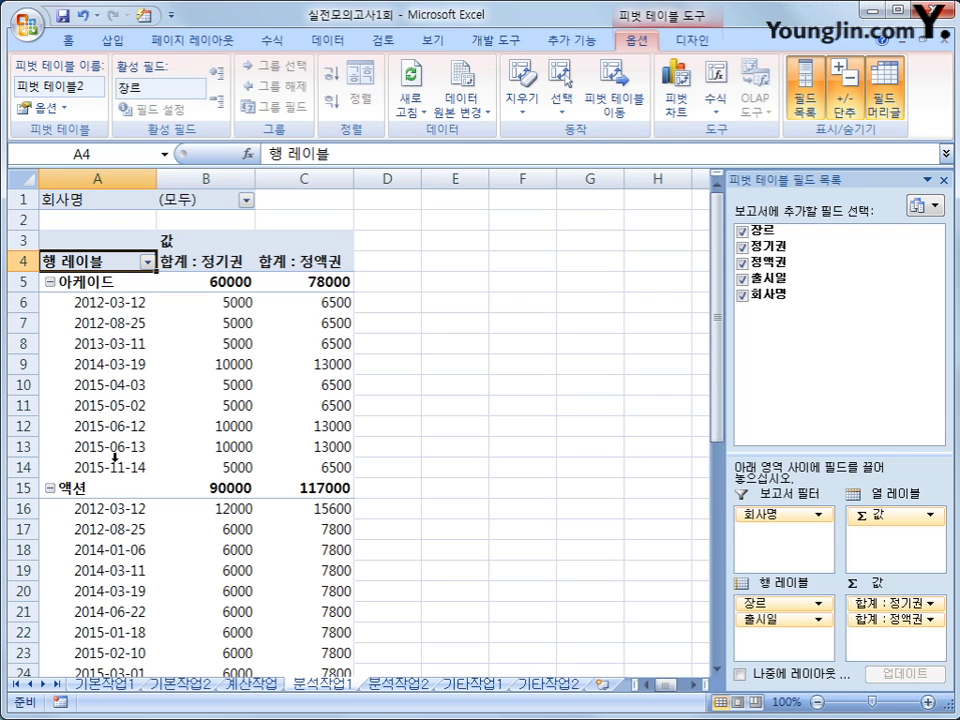
click(686, 44)
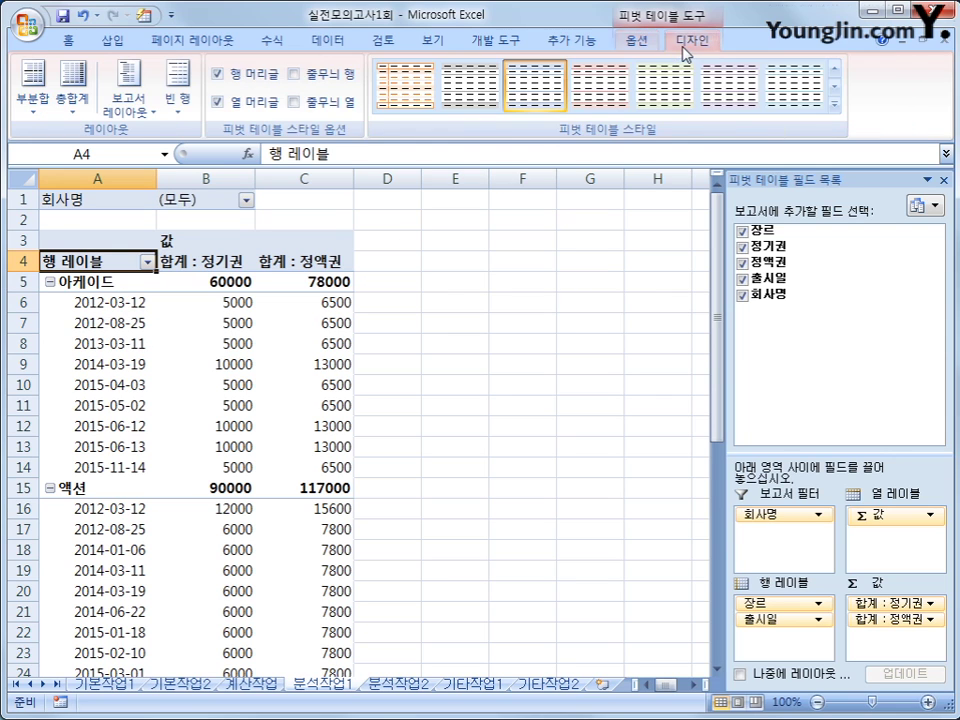
click(128, 102)
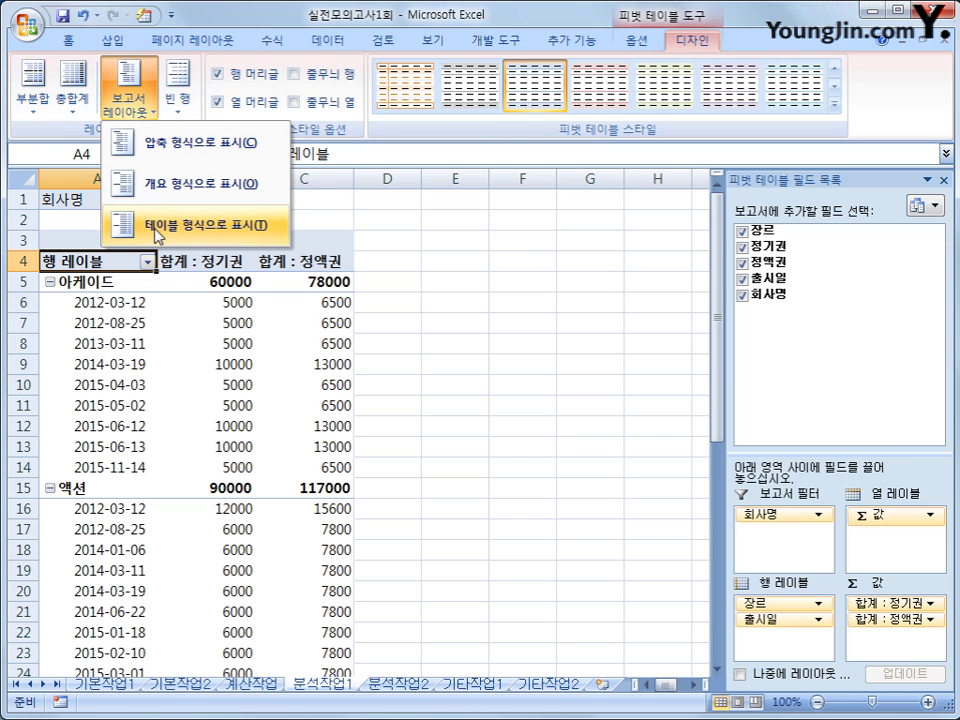
click(157, 226)
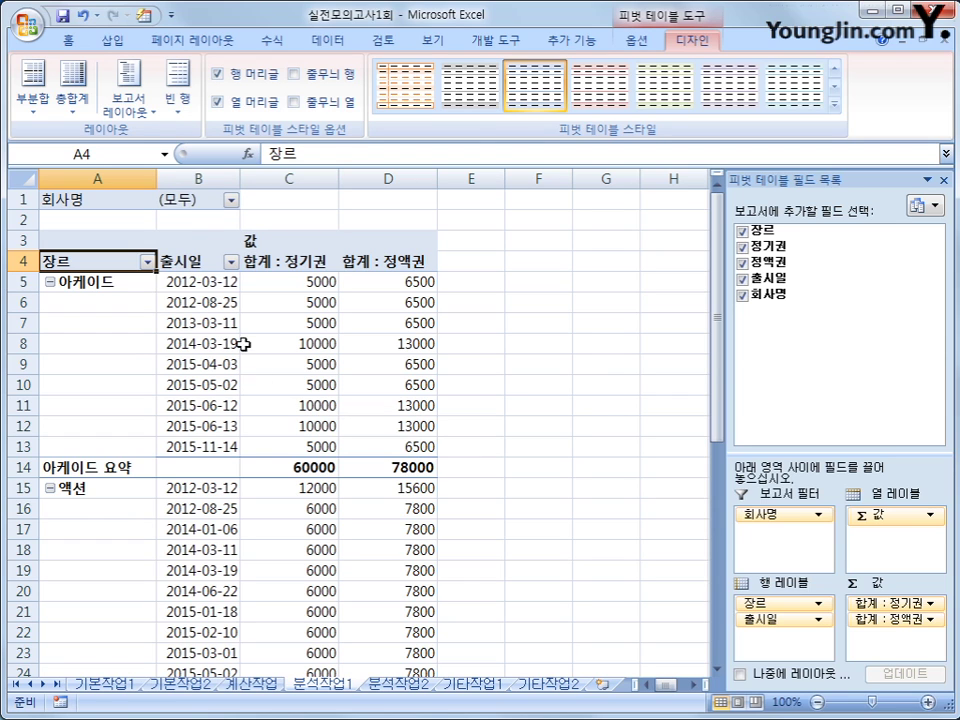
Group the 출시일 row field of the PivotTable by years (연) only, with months deselected.
click(198, 281)
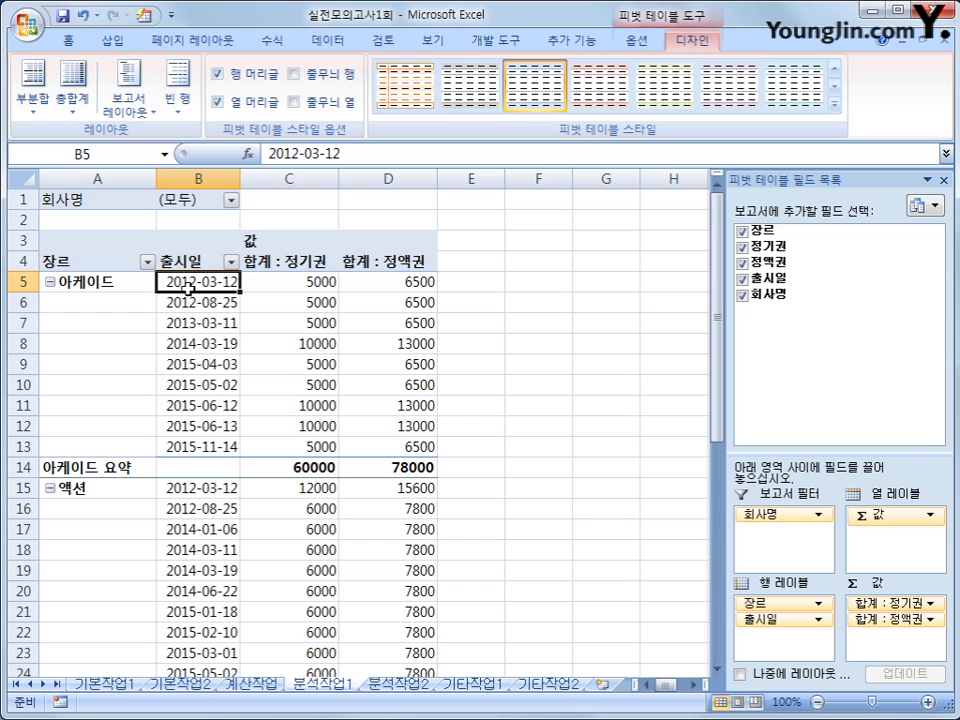
right_click(189, 282)
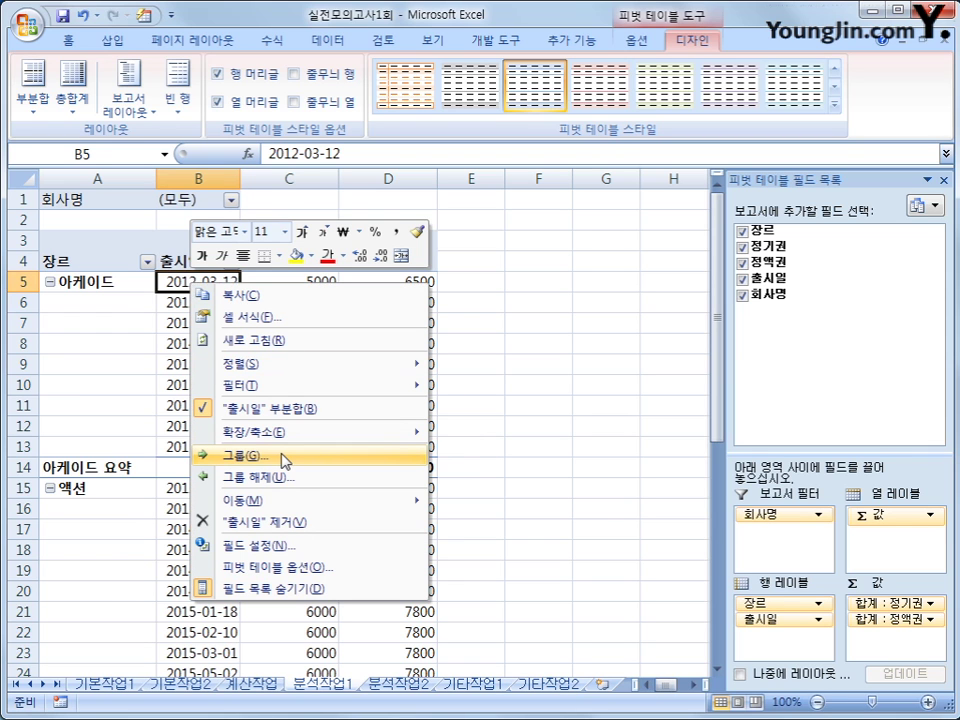
click(284, 459)
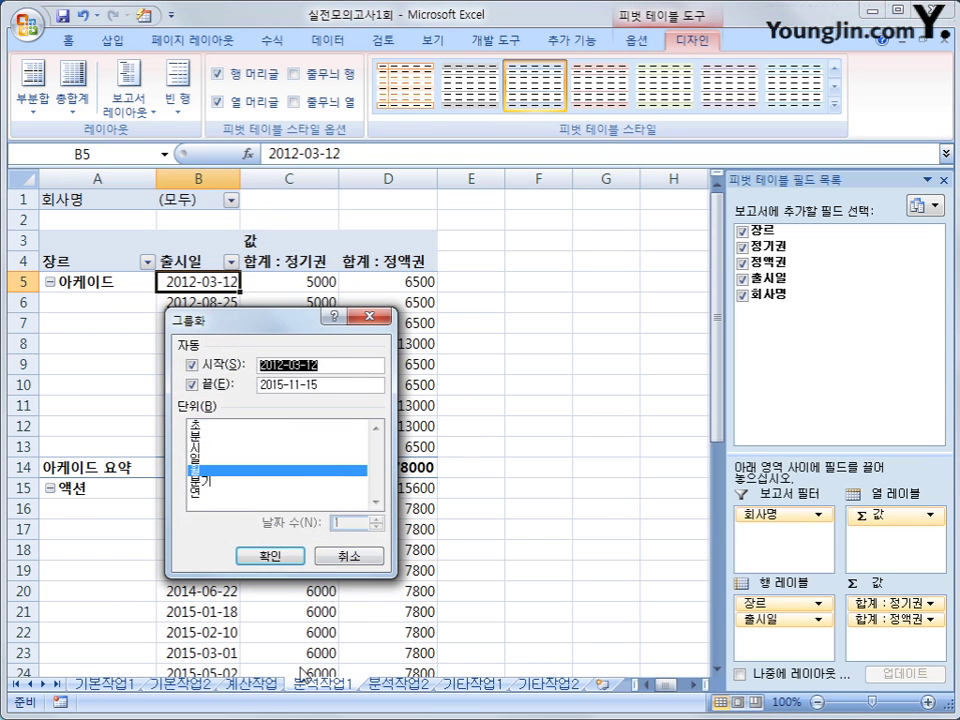
click(196, 470)
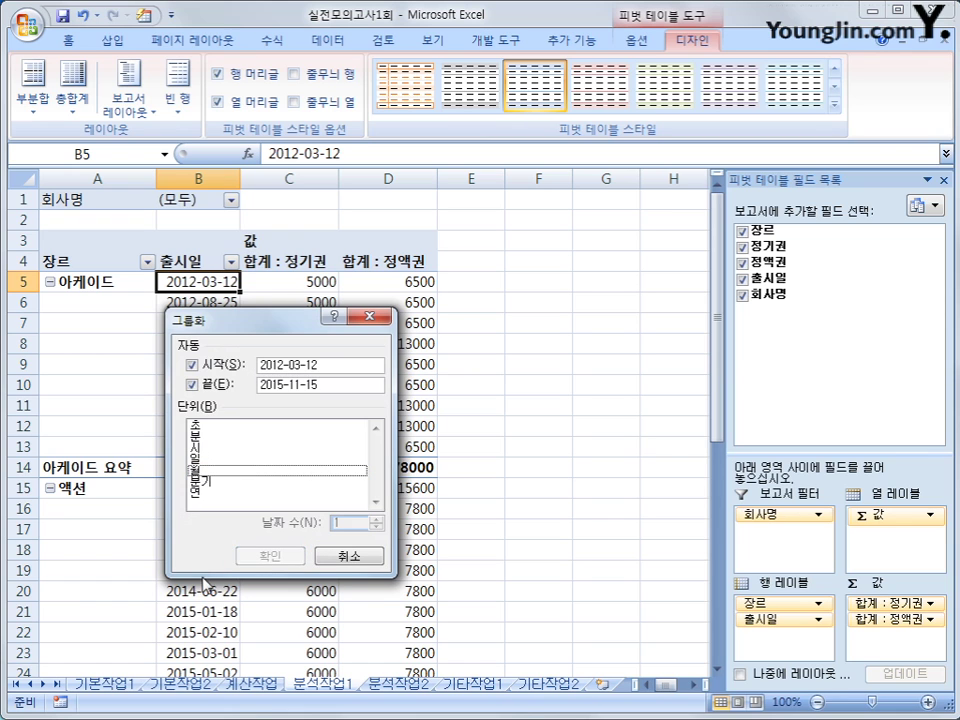
click(220, 493)
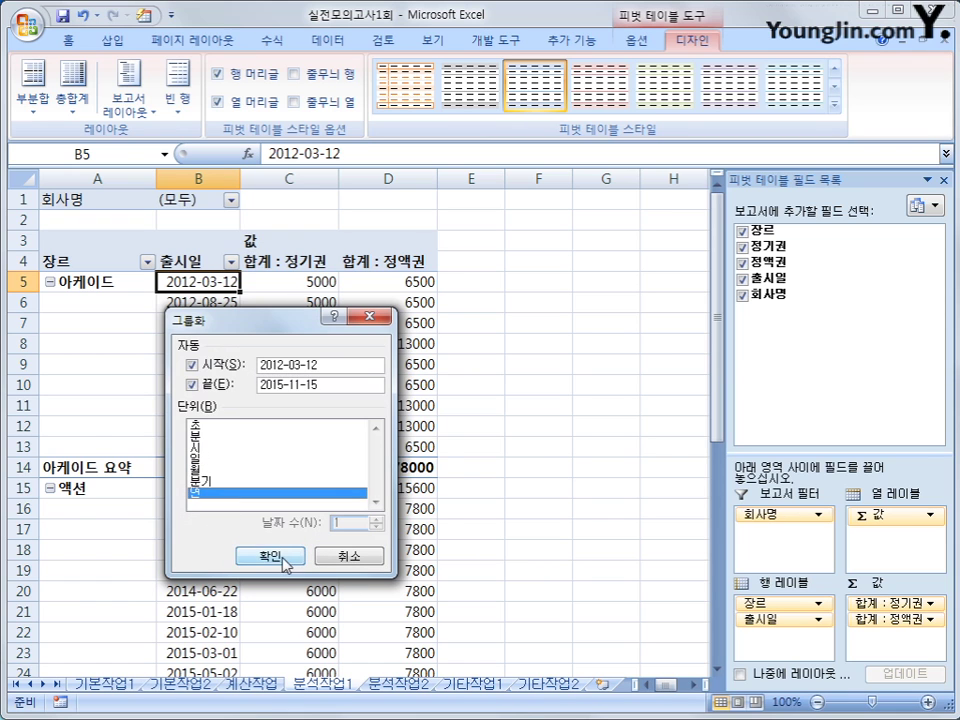
click(271, 556)
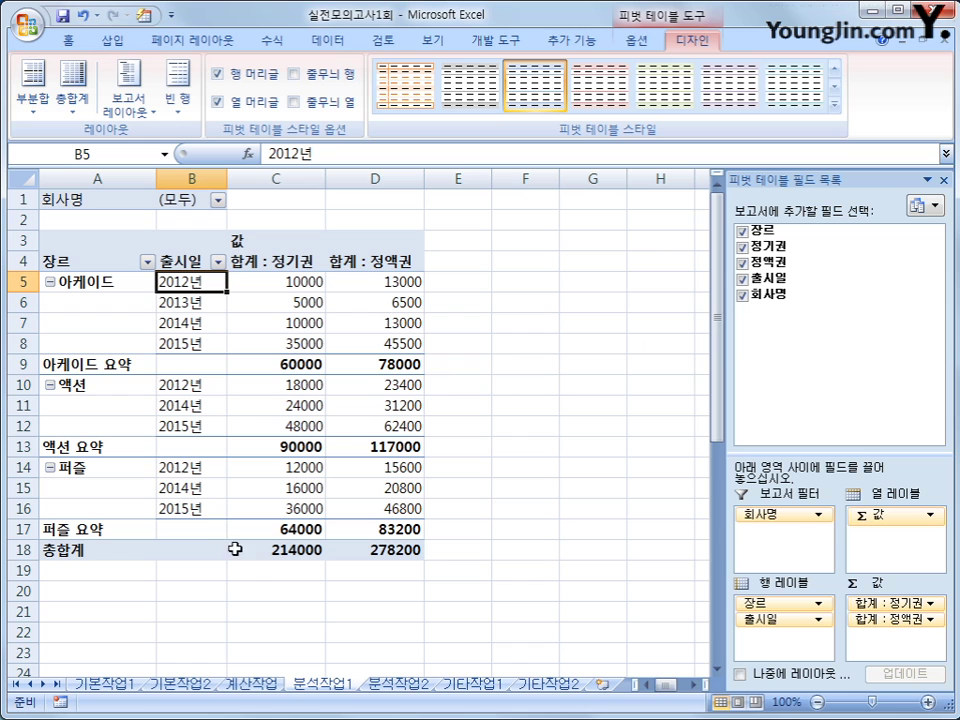
Apply the 보고서 4 AutoFormat (자동 서식) to the PivotTable.
click(145, 15)
click(462, 505)
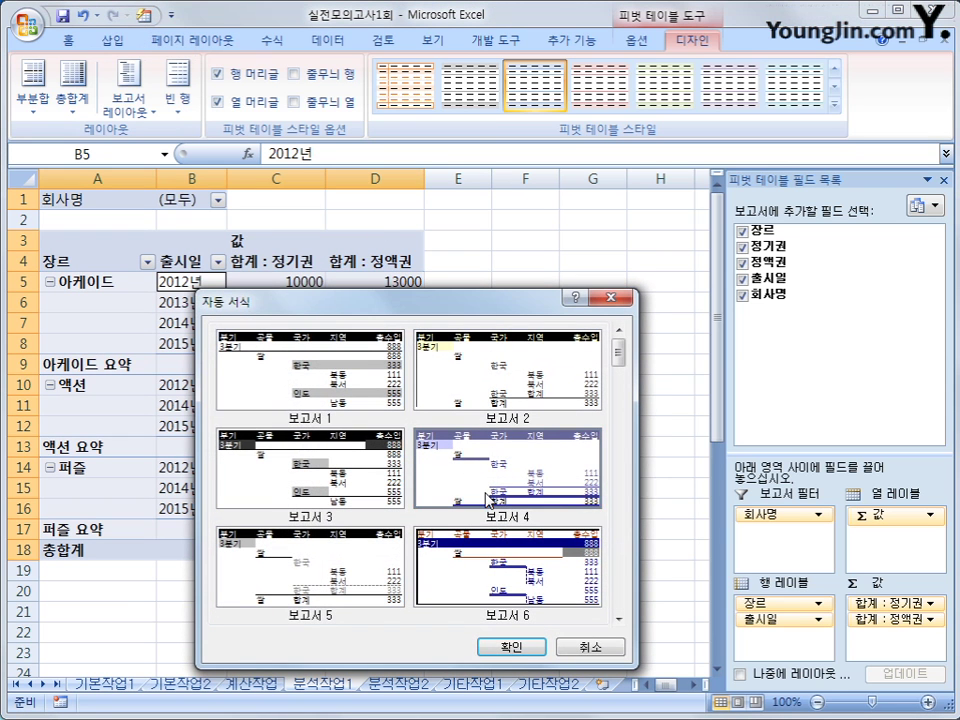
click(497, 643)
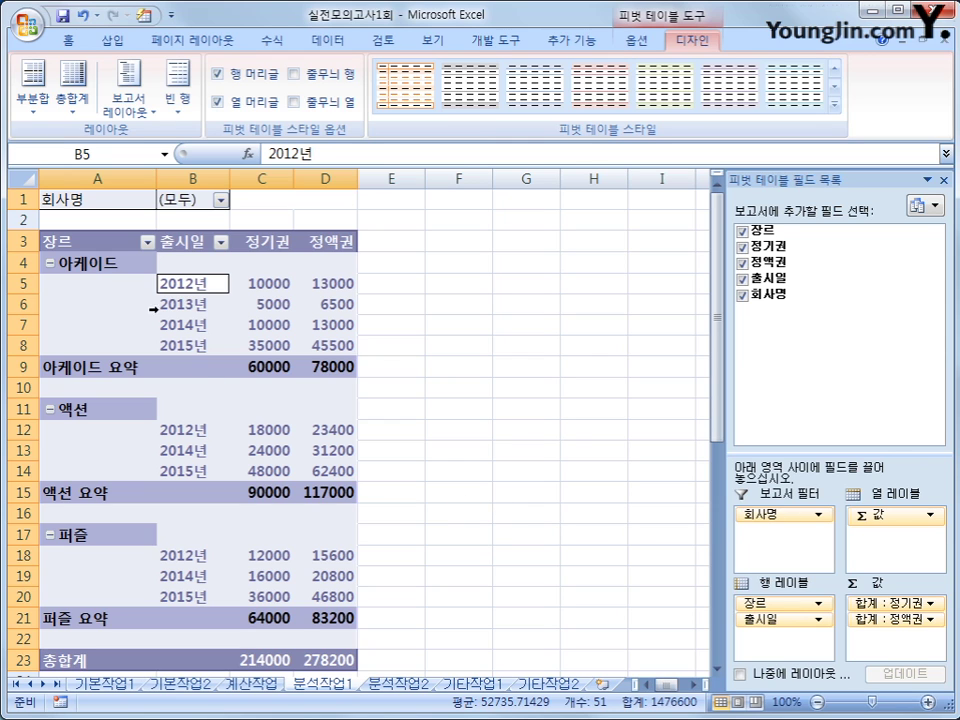
Check the formatted PivotTable's 장르 items, 출시일 year rows and the 정기권 and 정액권 headings.
click(92, 264)
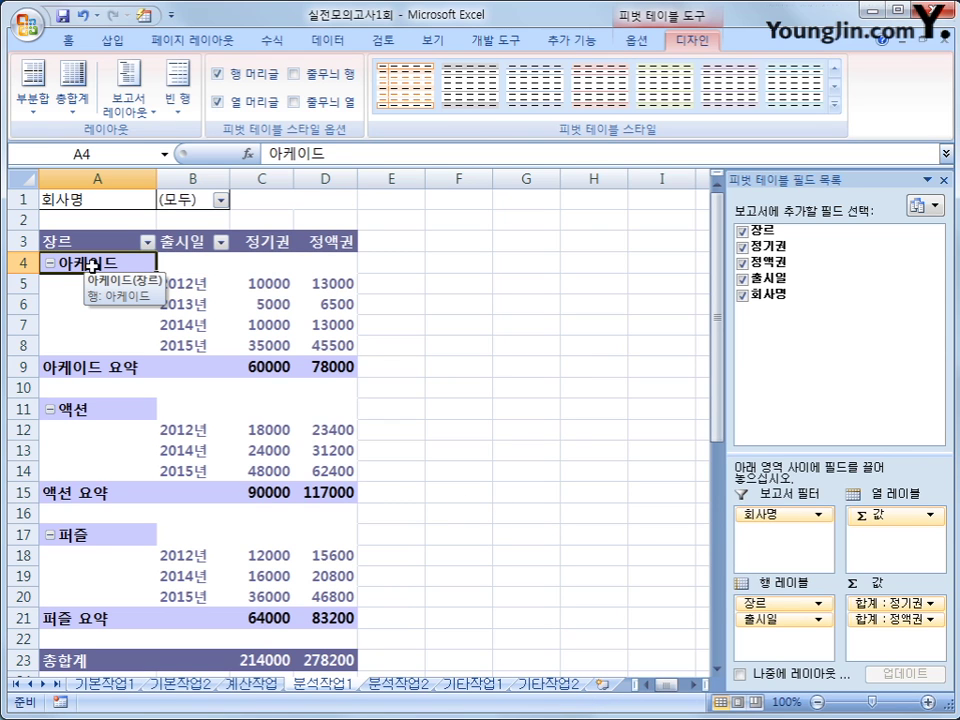
click(75, 408)
click(83, 534)
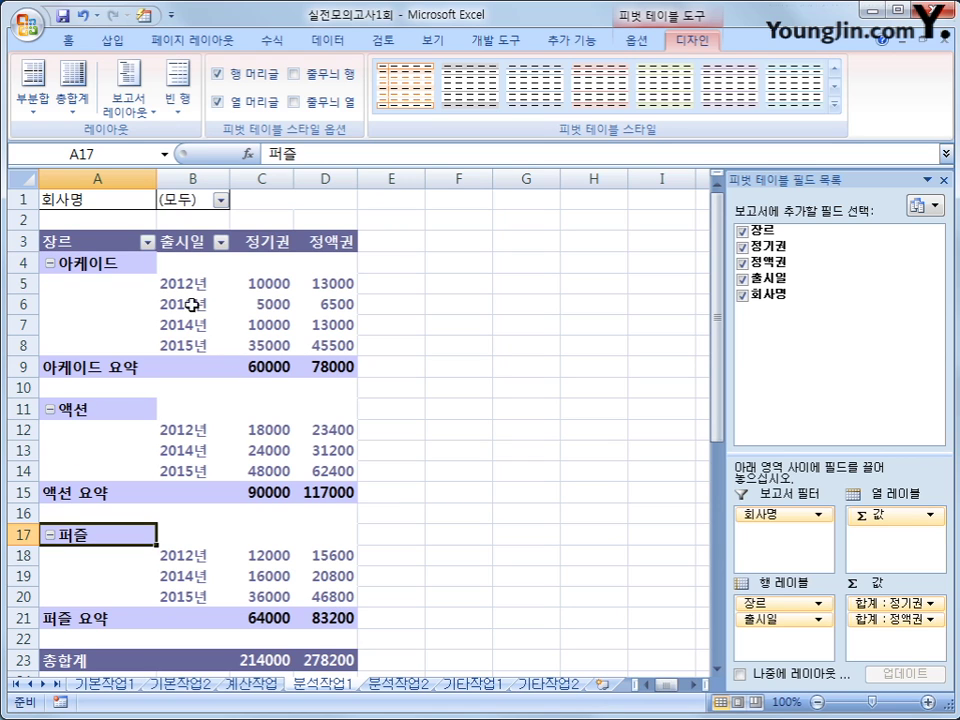
click(187, 346)
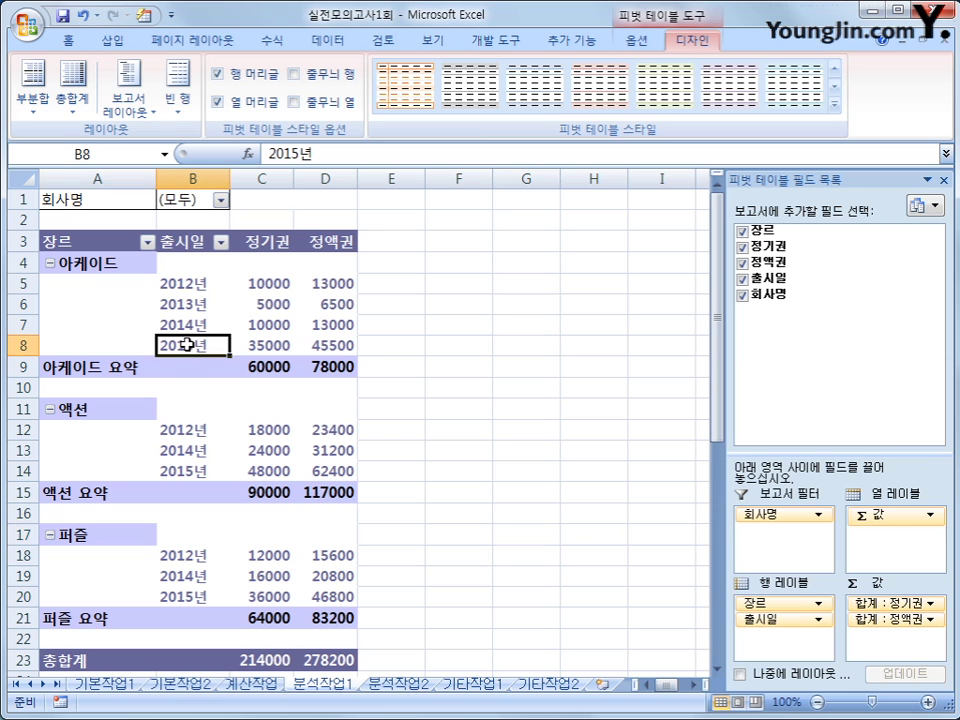
click(279, 244)
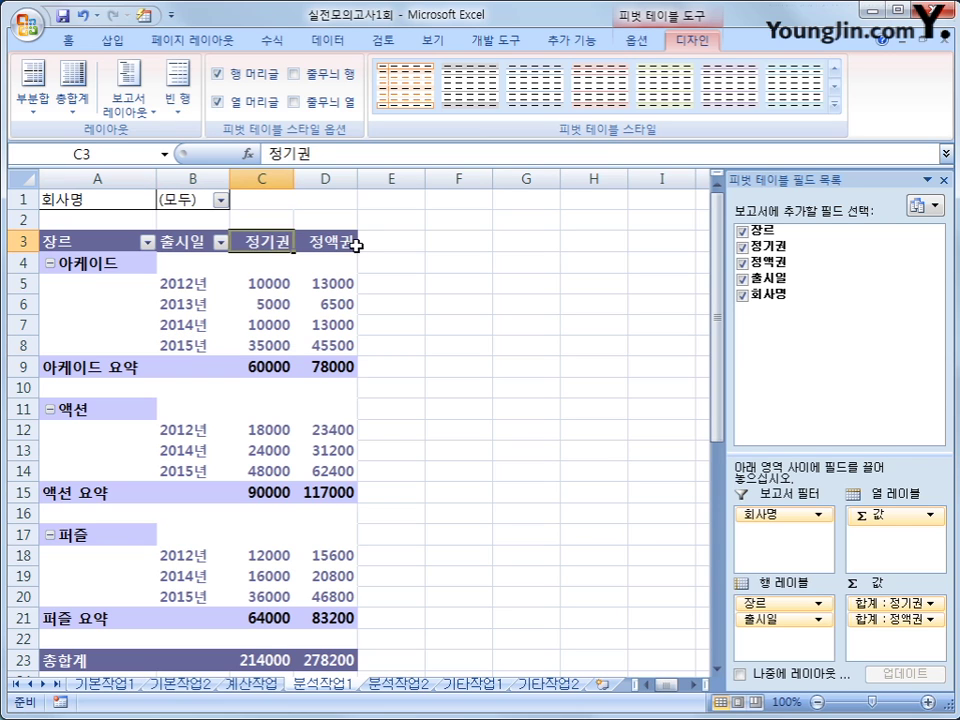
click(355, 244)
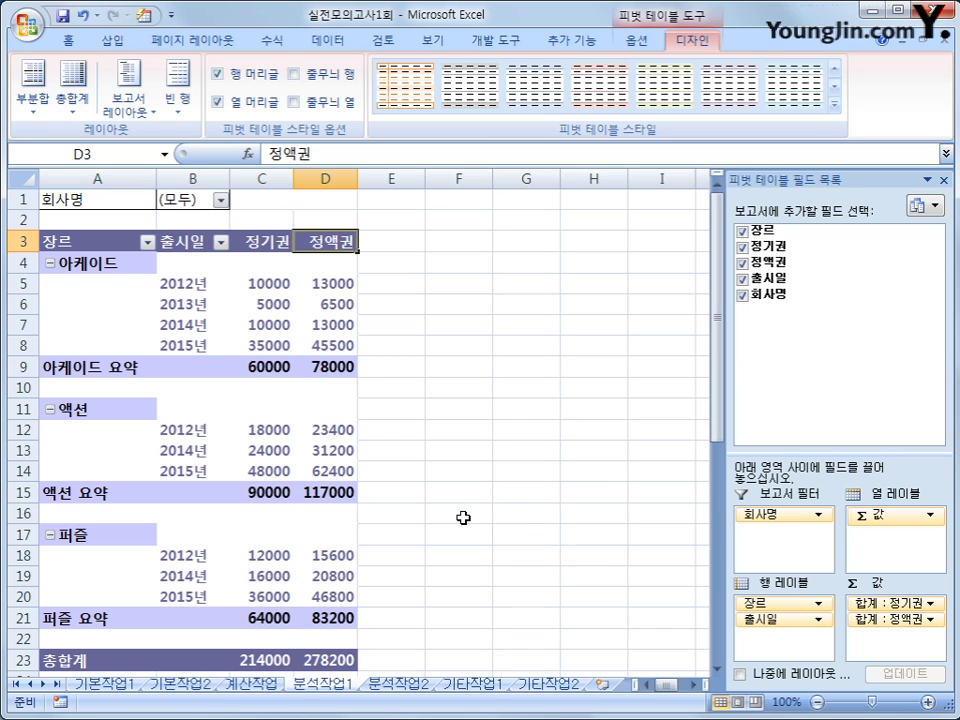
Start recording a macro named 조회비율 on the 분석작업2 sheet, stored in the current workbook.
click(418, 686)
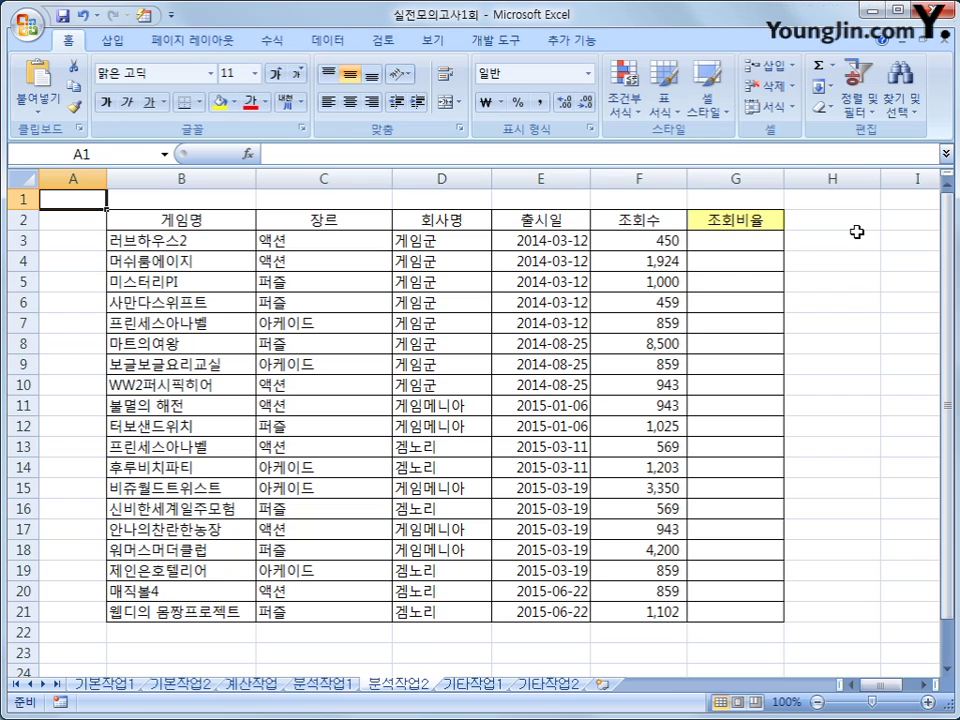
click(847, 299)
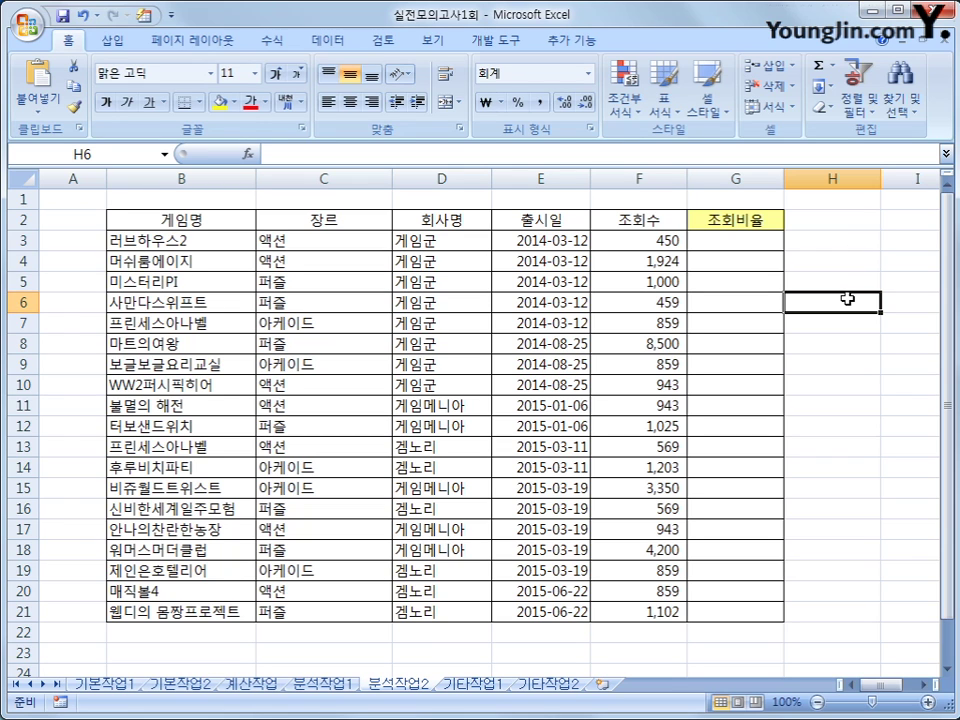
click(496, 40)
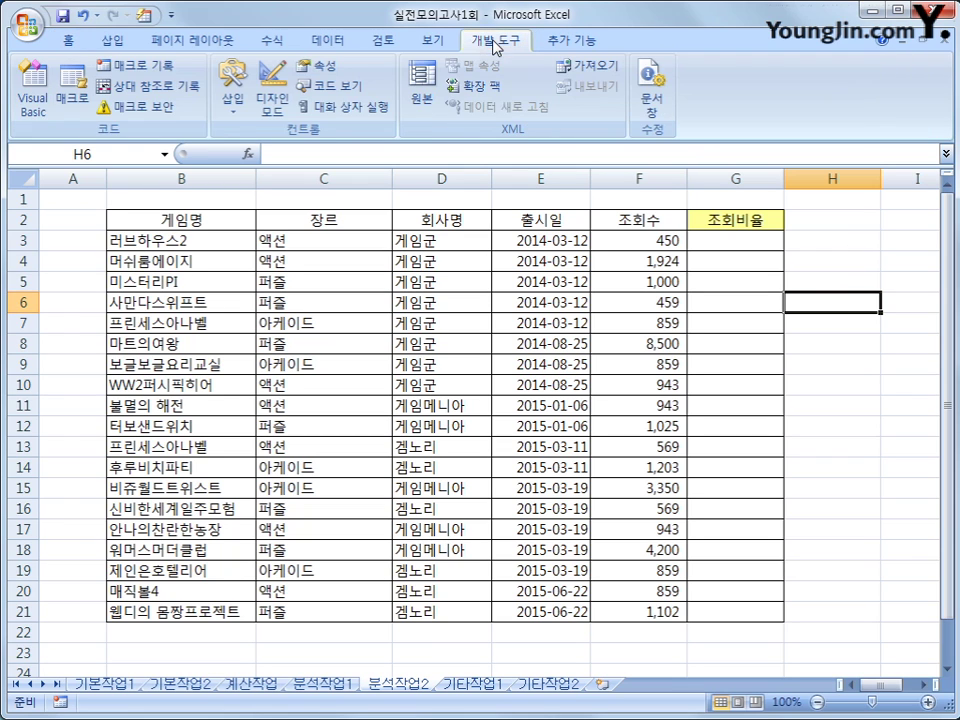
click(133, 65)
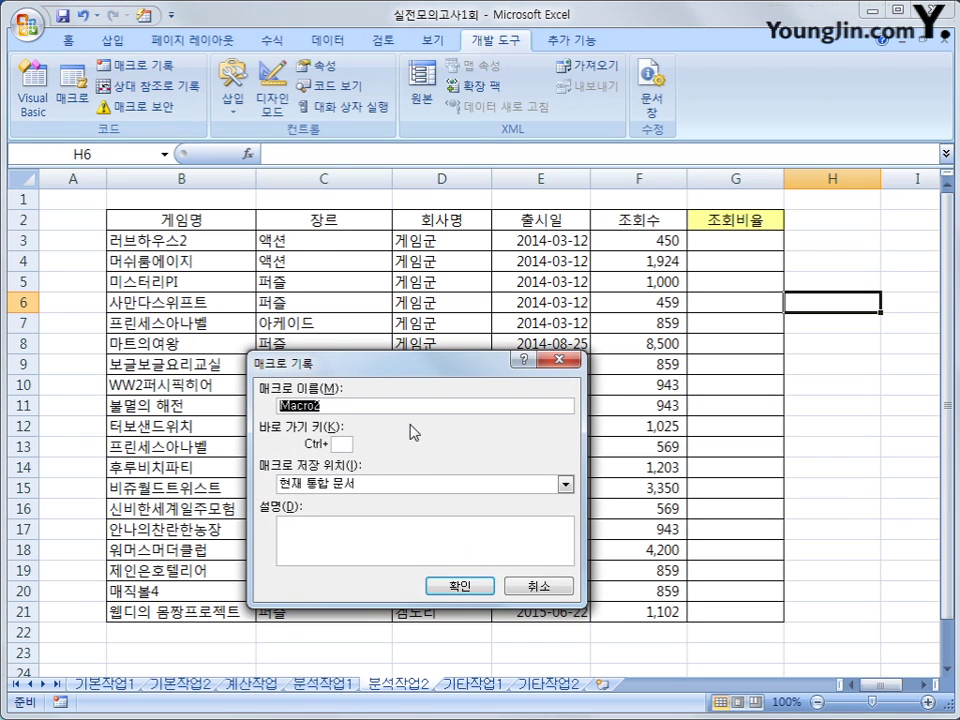
text(whghl)
key(BackSpace)
key(BackSpace)
key(BackSpace)
key(BackSpace)
key(BackSpace)
text(조회비율)
click(447, 580)
click(452, 586)
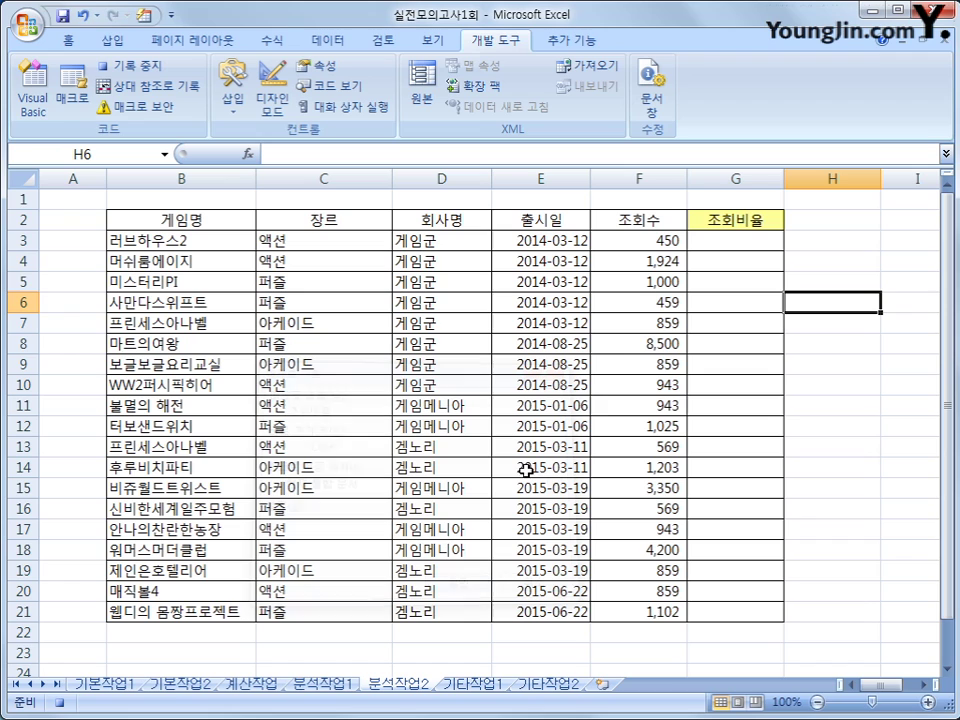
Enter the formula =F3/SUM($F$3:$F$21) in cell G3 of the 조회비율 column.
click(726, 240)
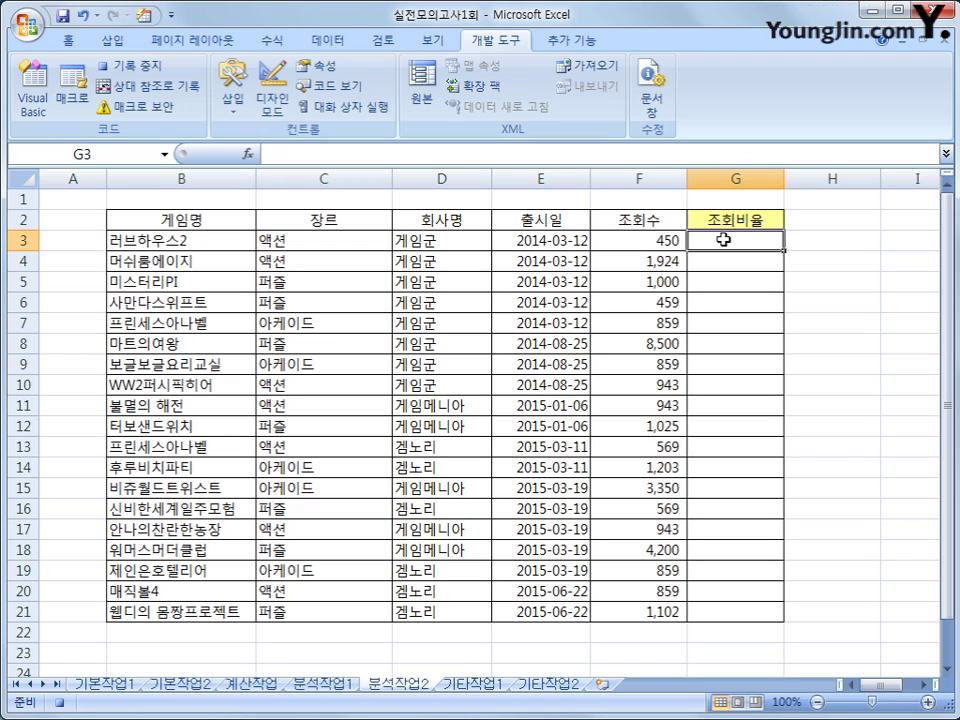
text(=)
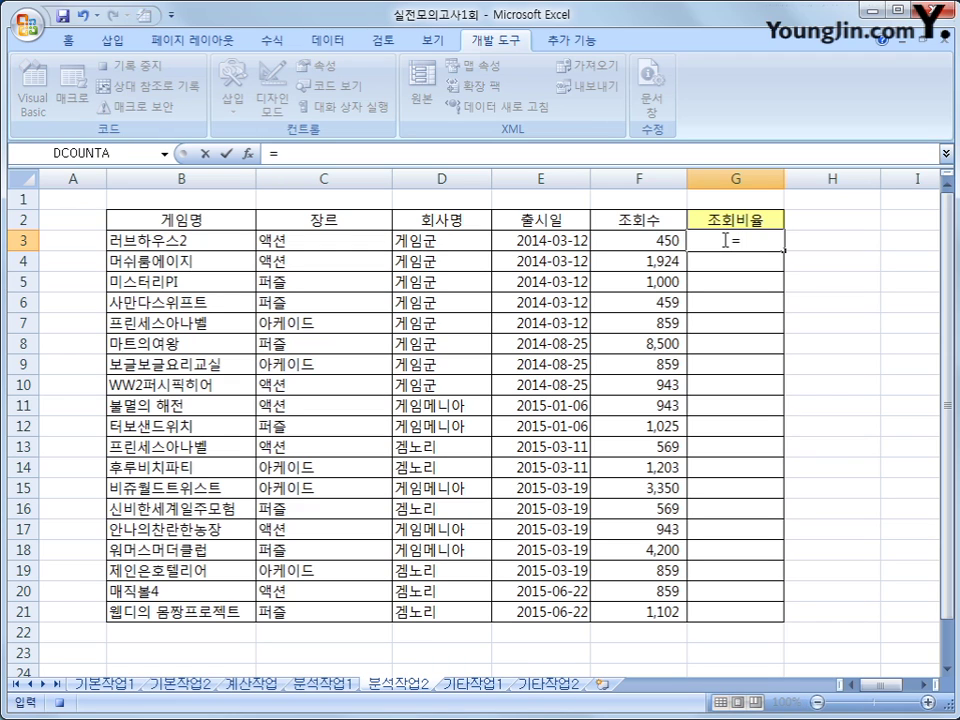
key(Left)
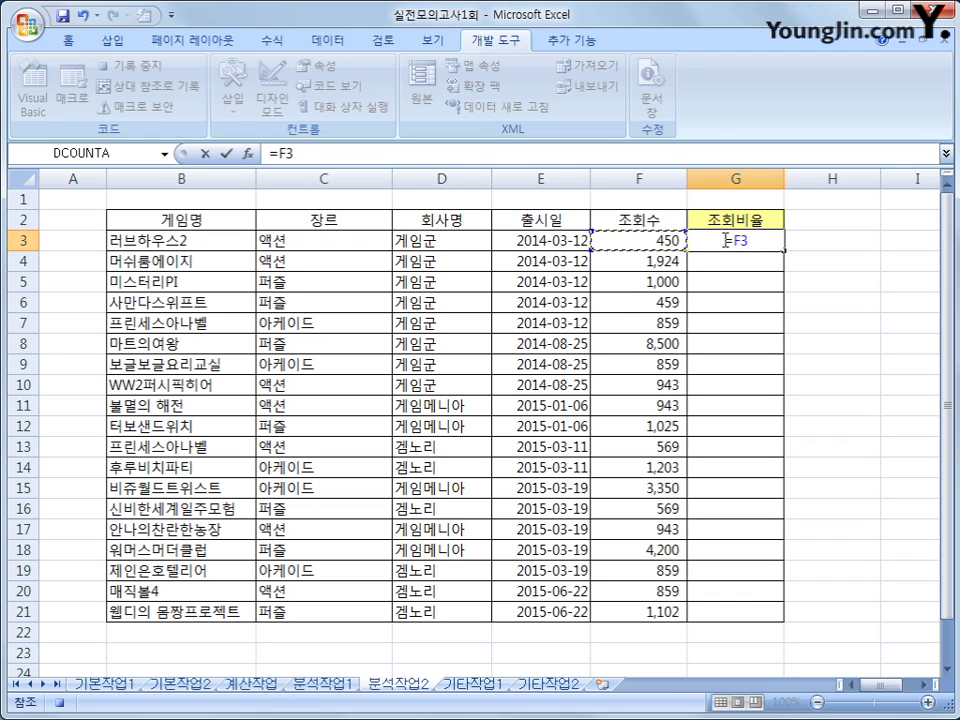
text(/ㄴ)
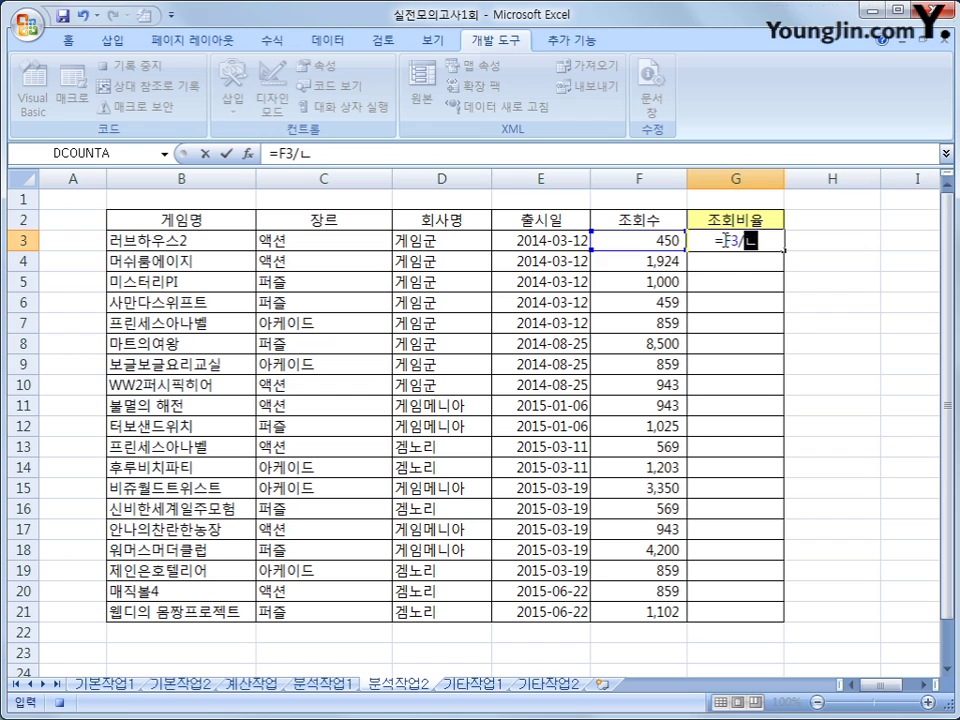
key(BackSpace)
key(Hangul)
text(sum()
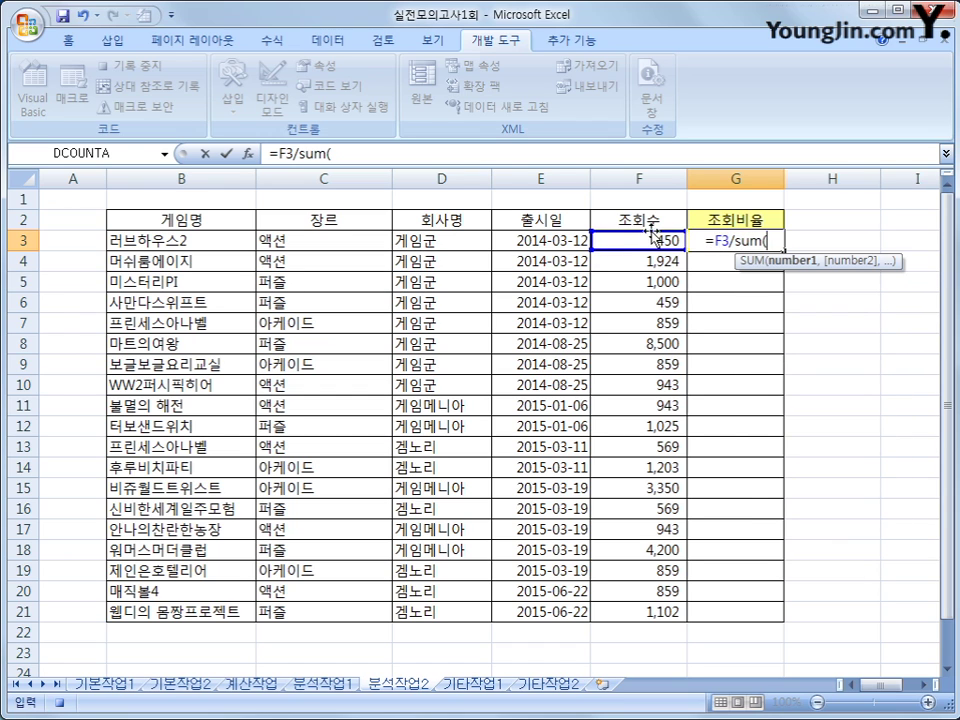
drag(652, 240, 645, 611)
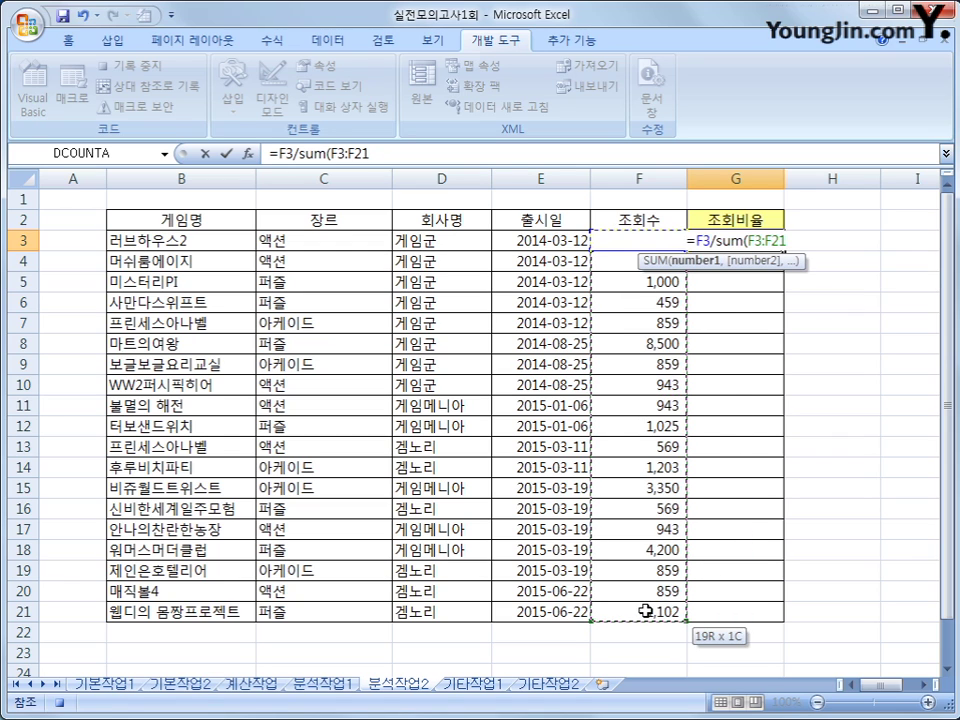
drag(646, 611, 646, 611)
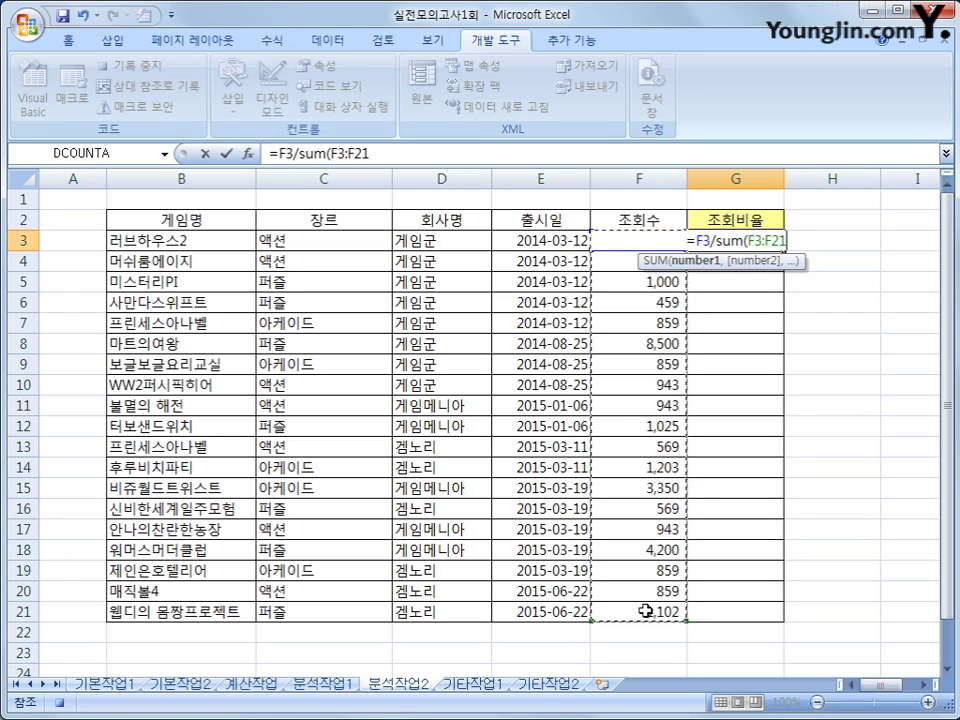
key(F4)
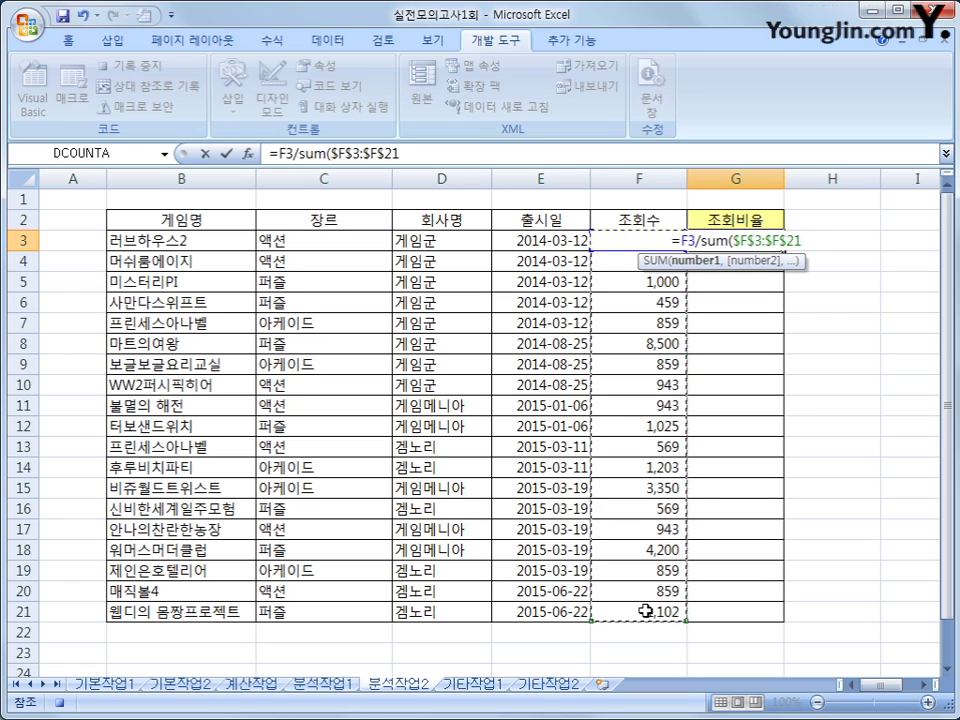
text())
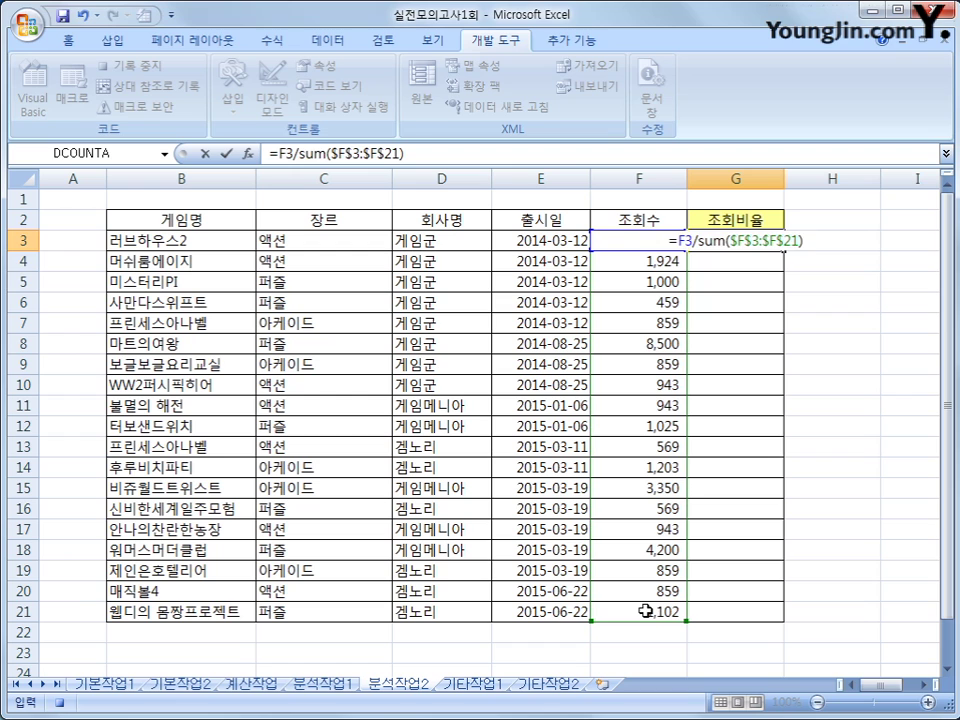
key(Return)
Fill the G3 formula down to G21 and stop recording the macro.
click(708, 240)
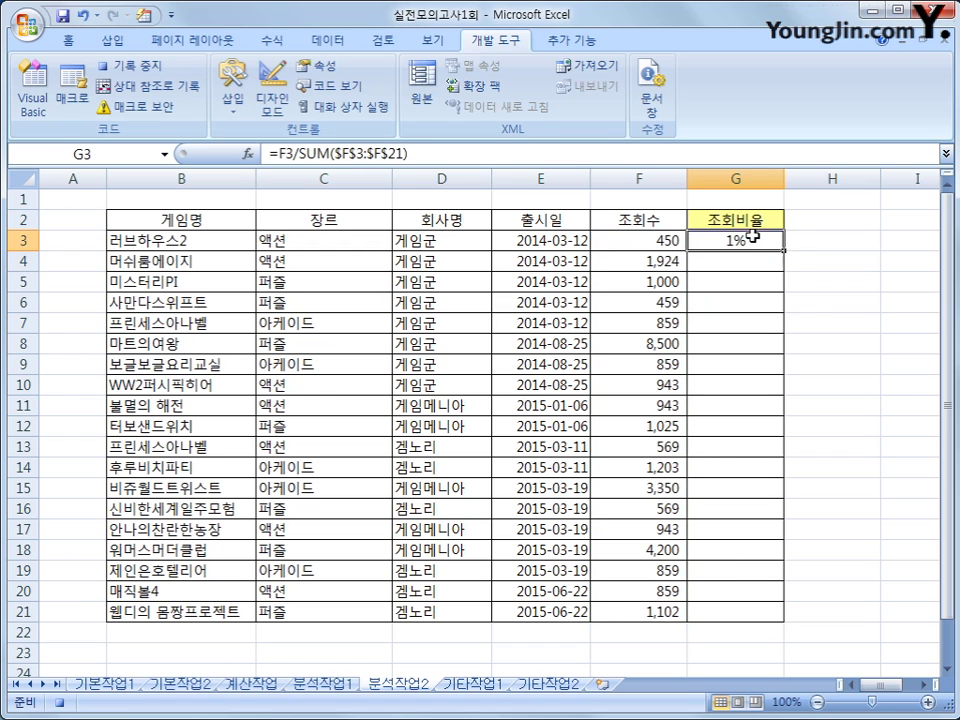
drag(785, 254, 765, 617)
click(762, 620)
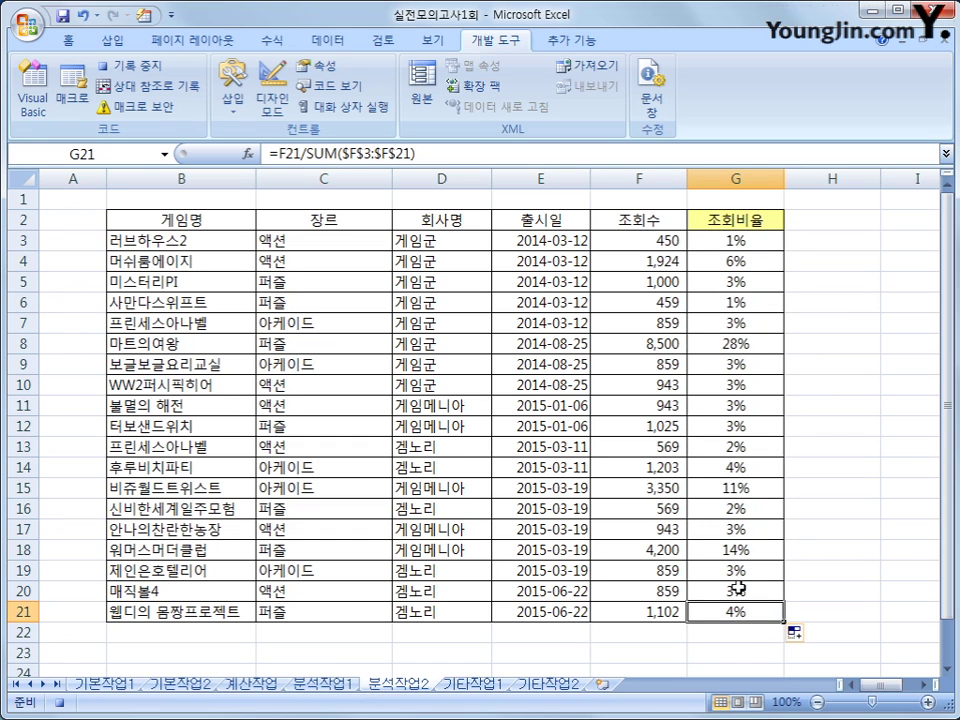
click(160, 67)
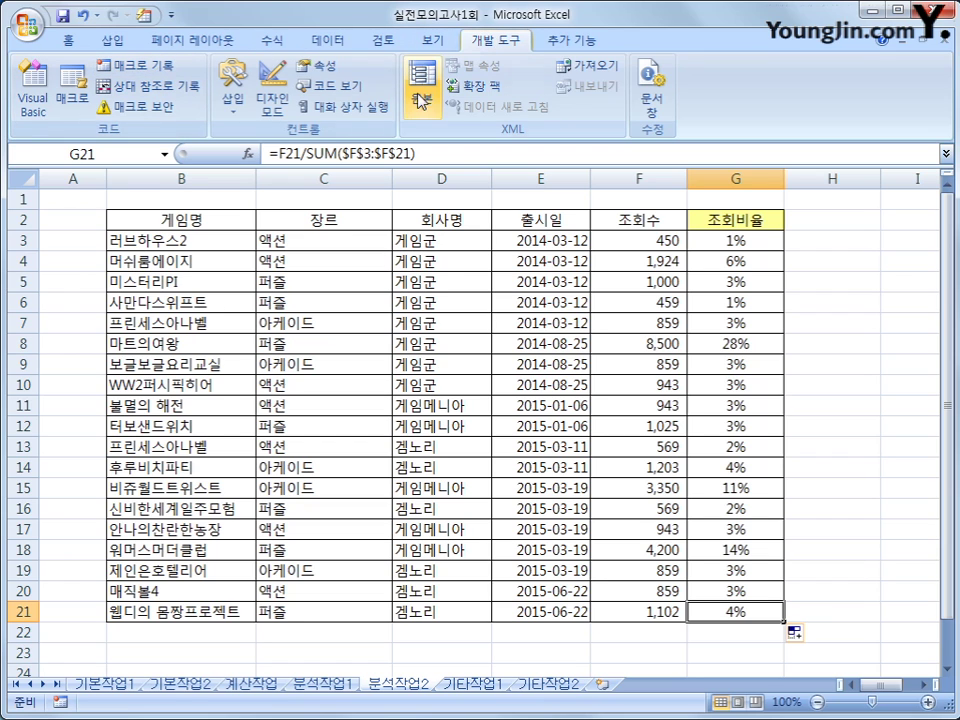
Draw a form-control button over about I2:J3 and assign the 조회비율 macro to it.
click(232, 98)
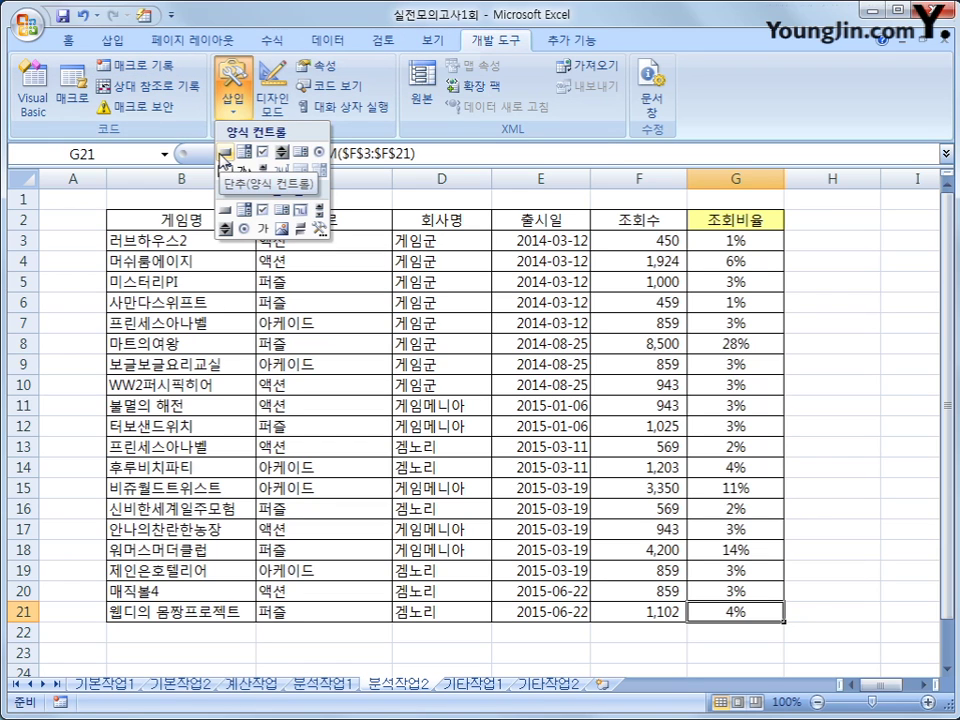
click(222, 154)
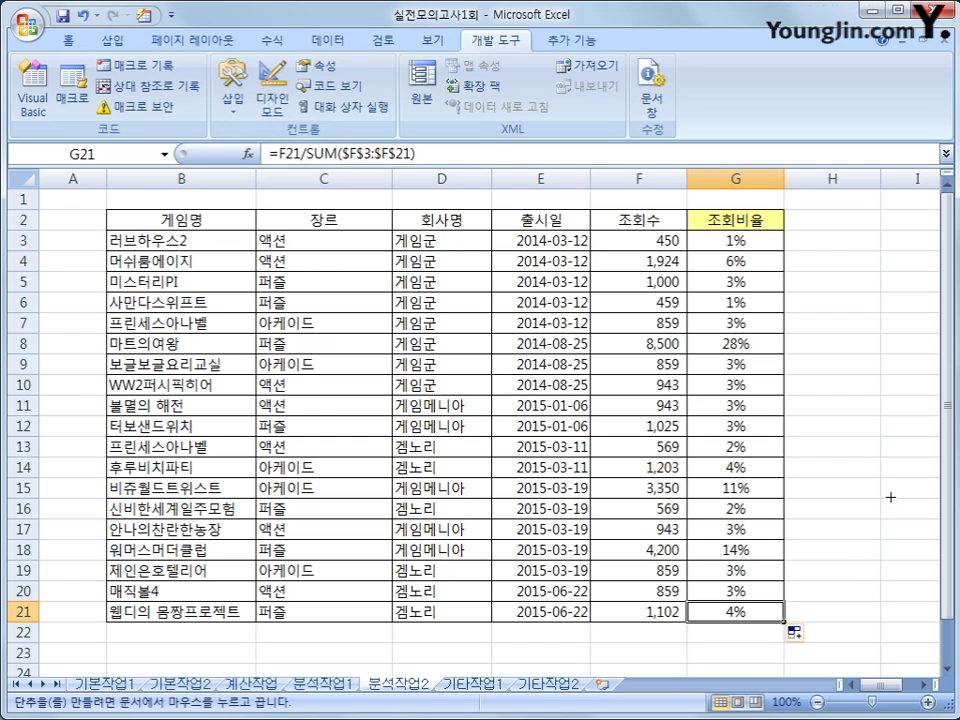
drag(867, 690, 884, 684)
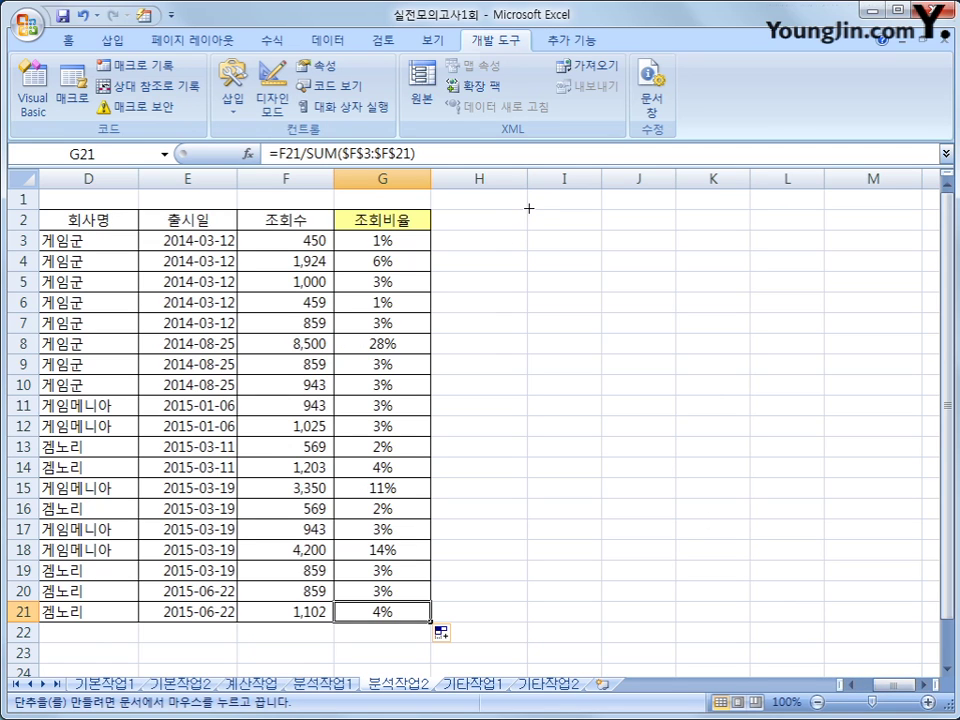
drag(525, 206, 679, 254)
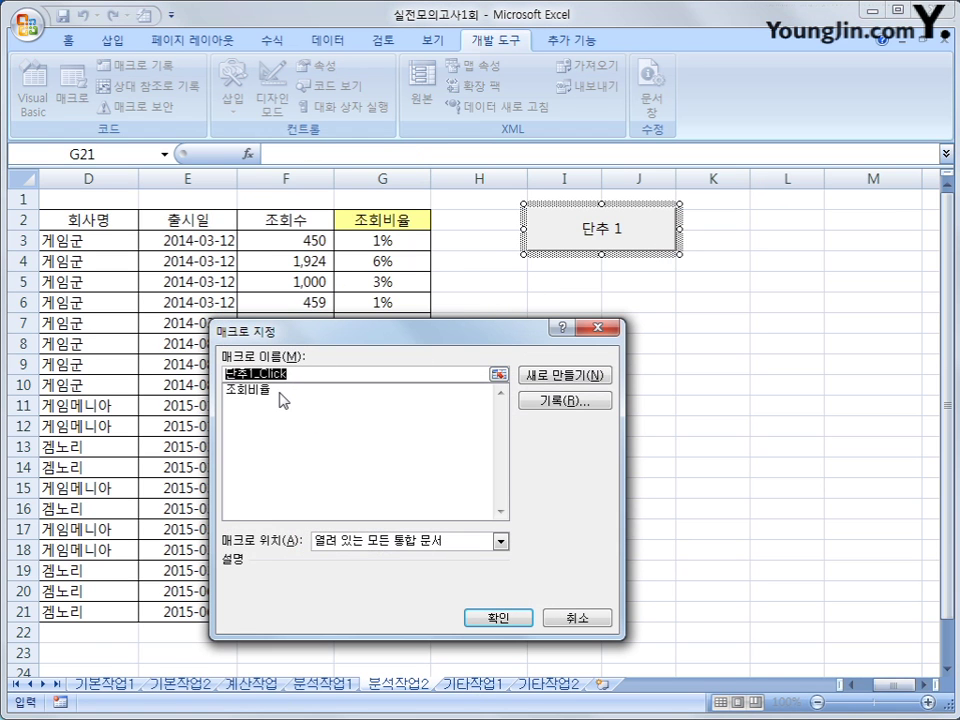
click(280, 393)
click(508, 620)
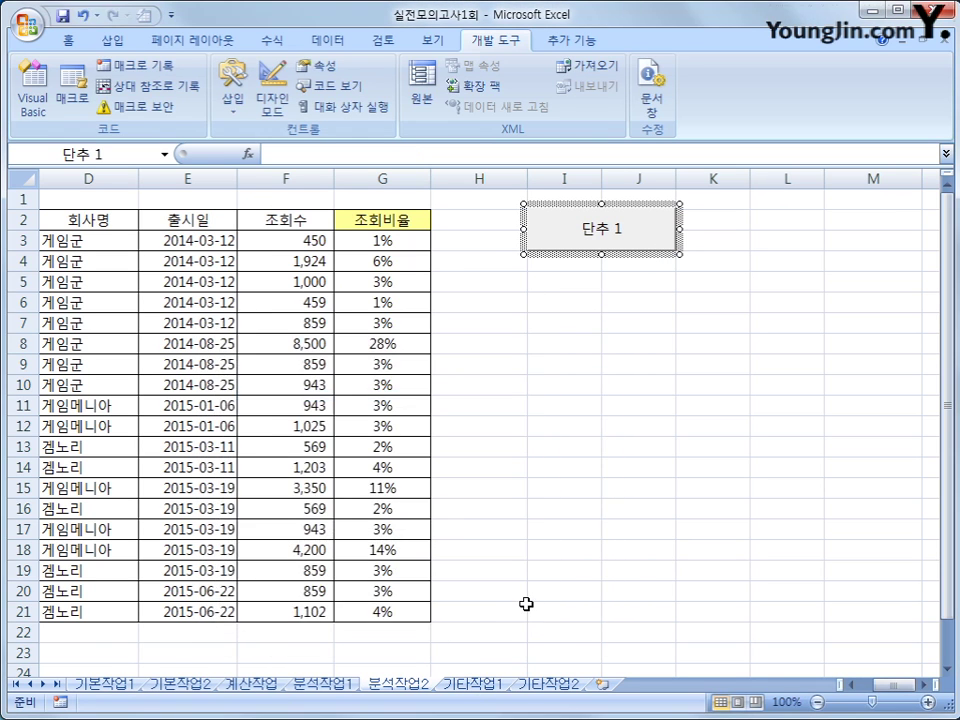
Label the new macro button 조회비율구하기 and select the ratio cells G3:G21.
text(w)
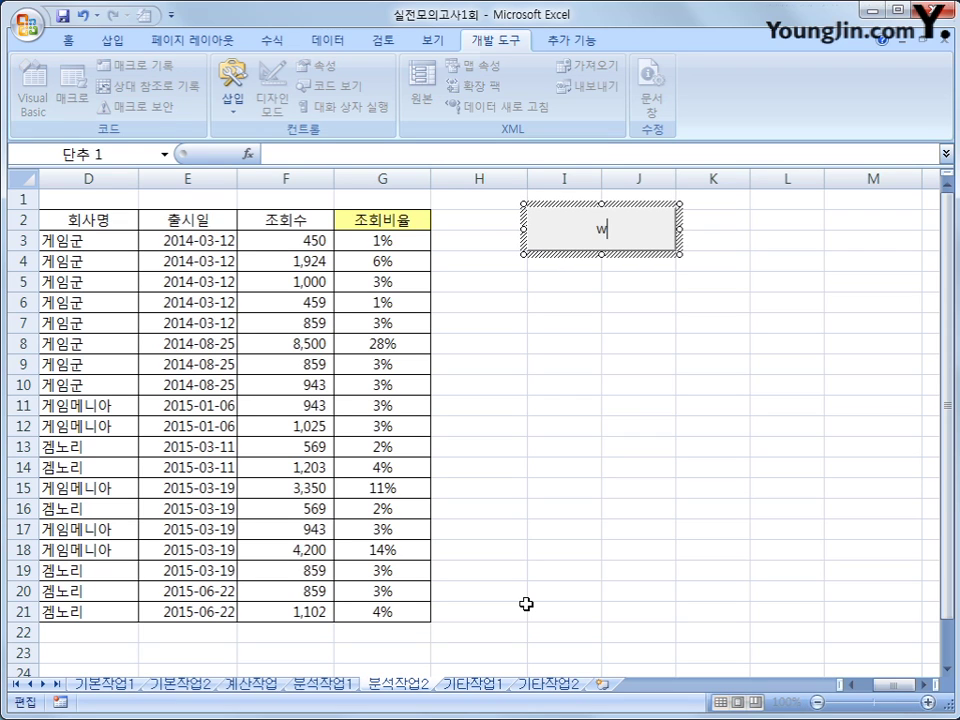
key(BackSpace)
text(조회비율구하기)
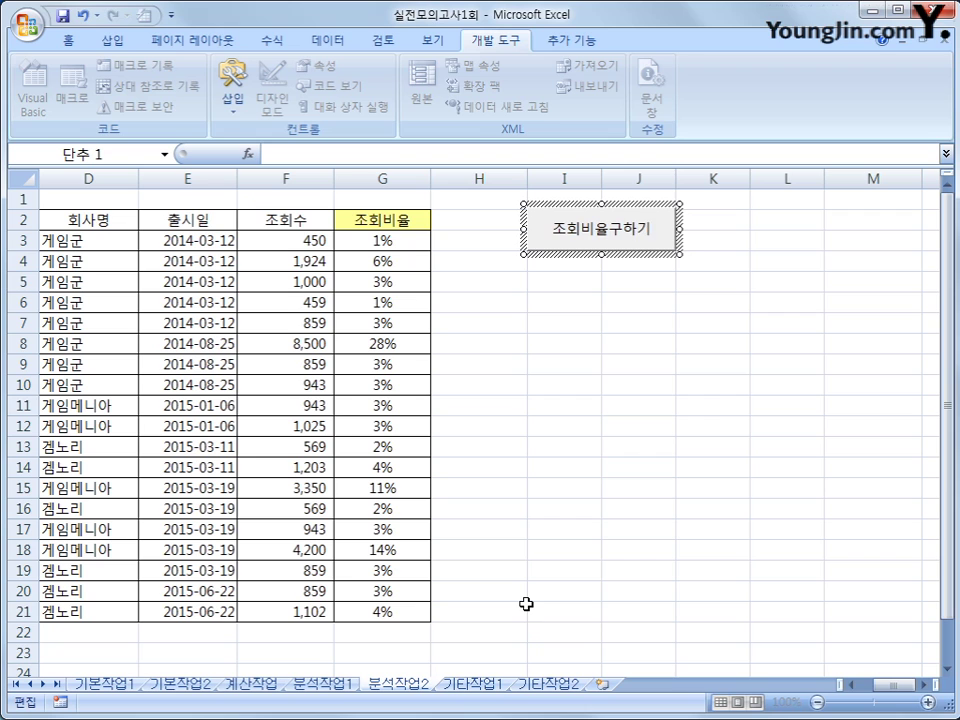
click(526, 604)
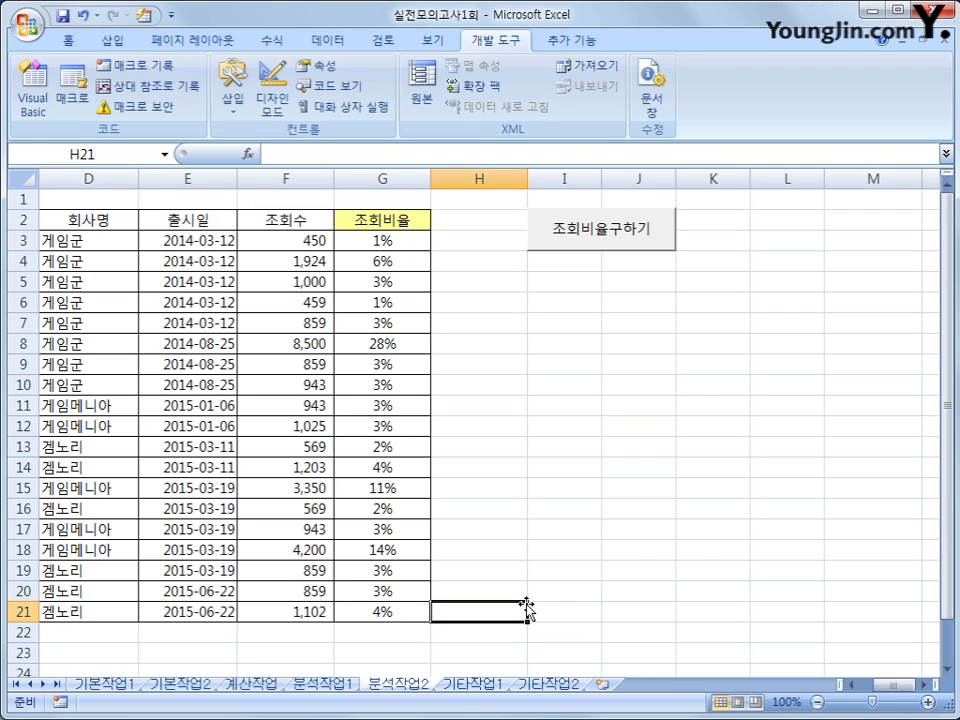
drag(388, 247, 398, 617)
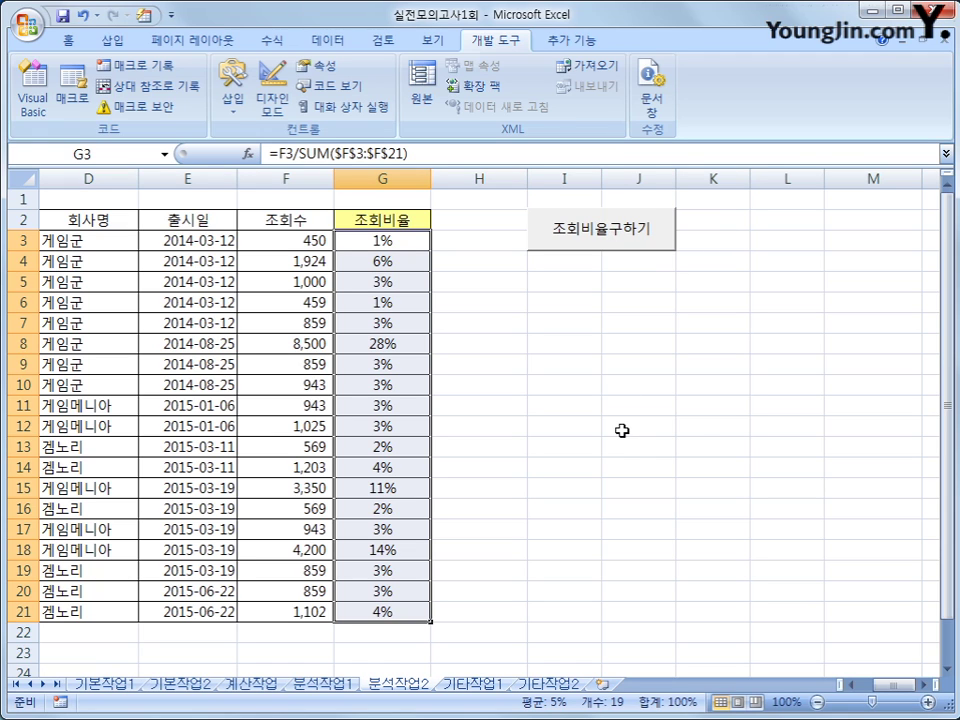
On the 기타작업1 sheet, change the chart's 전체사업체 series to a line with markers.
click(474, 686)
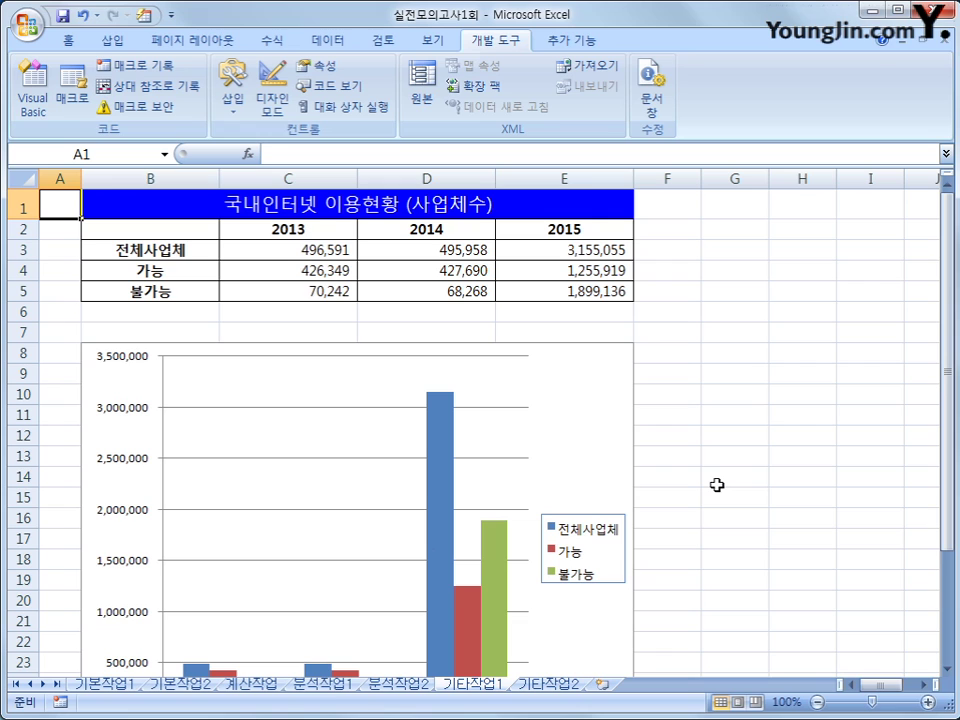
click(623, 422)
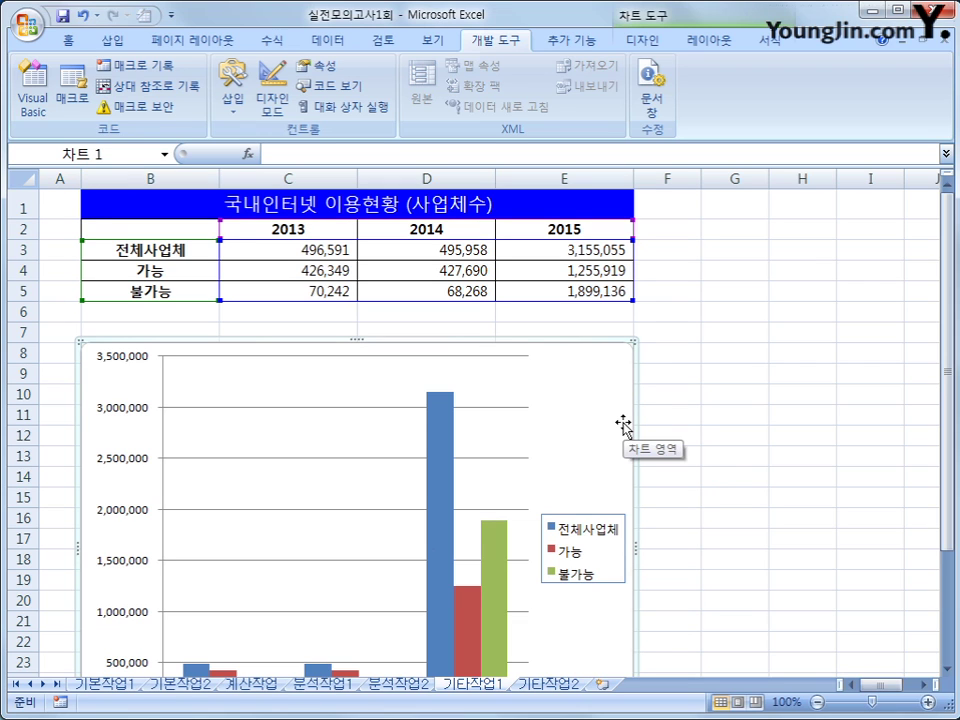
scroll(623, 422, down, 2)
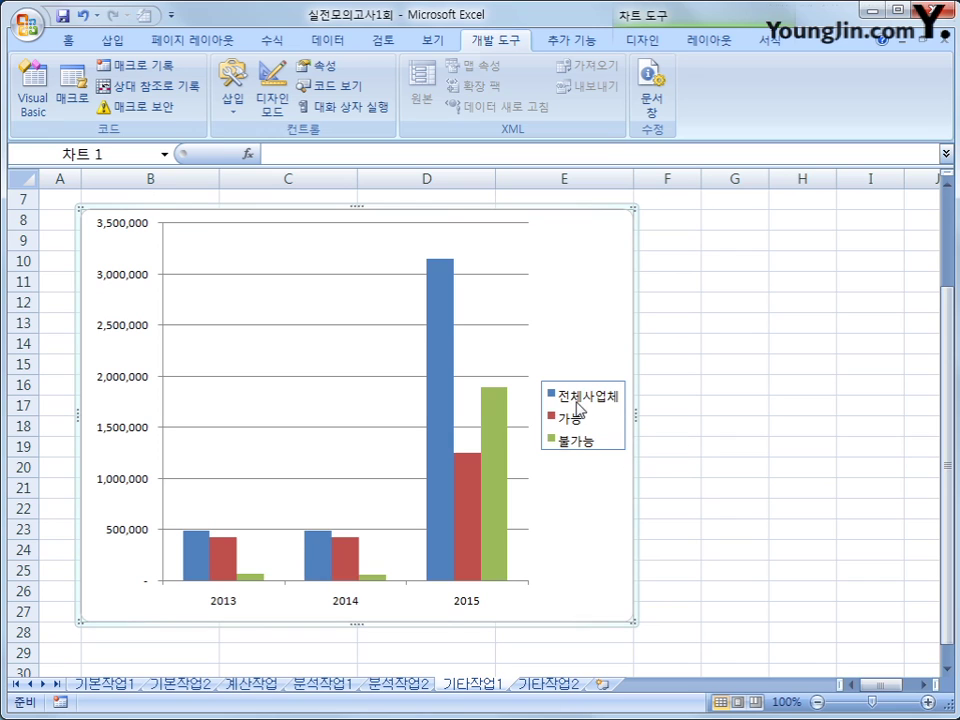
click(440, 352)
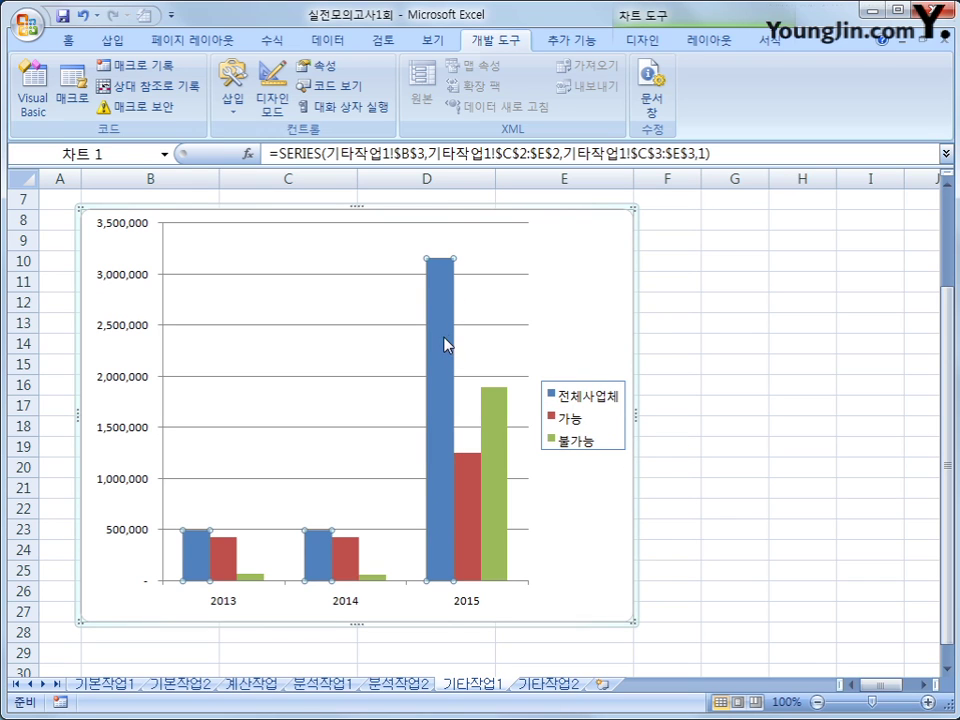
right_click(445, 333)
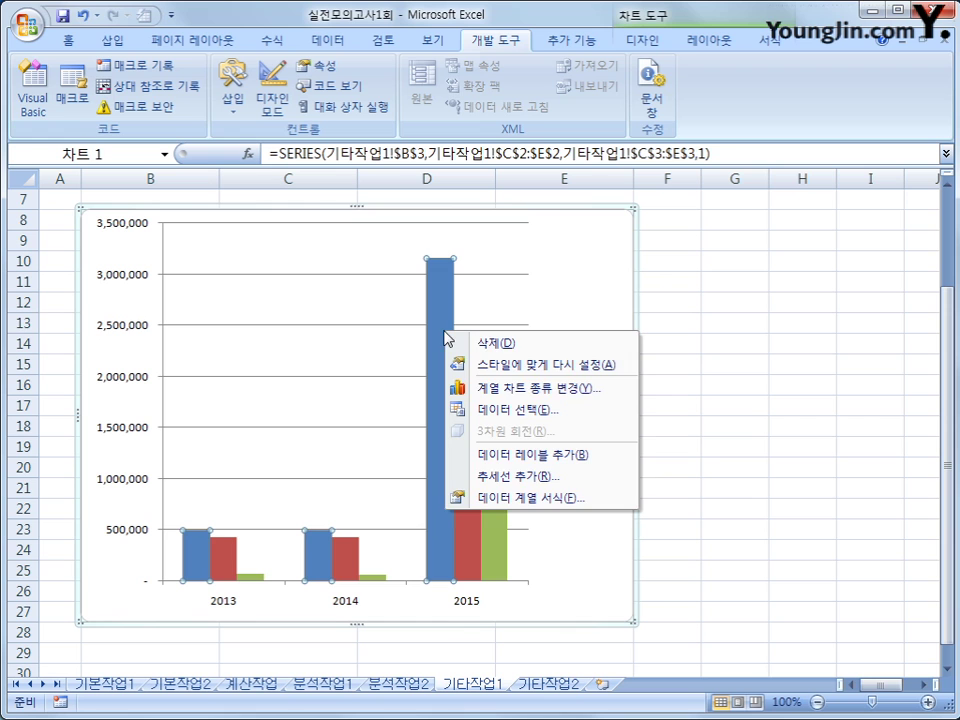
click(608, 391)
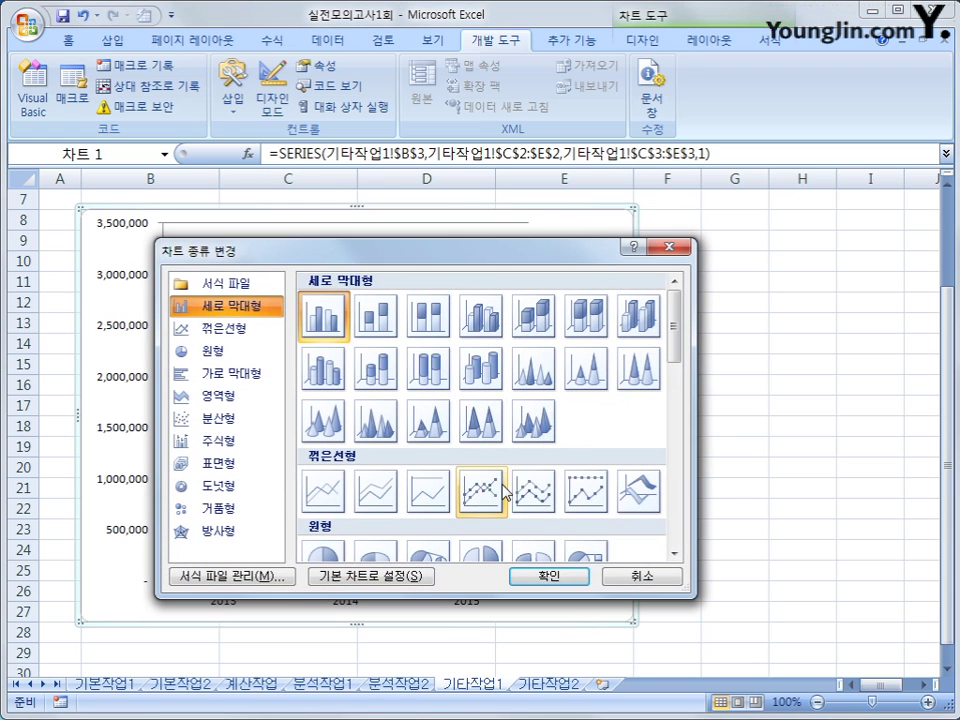
click(499, 491)
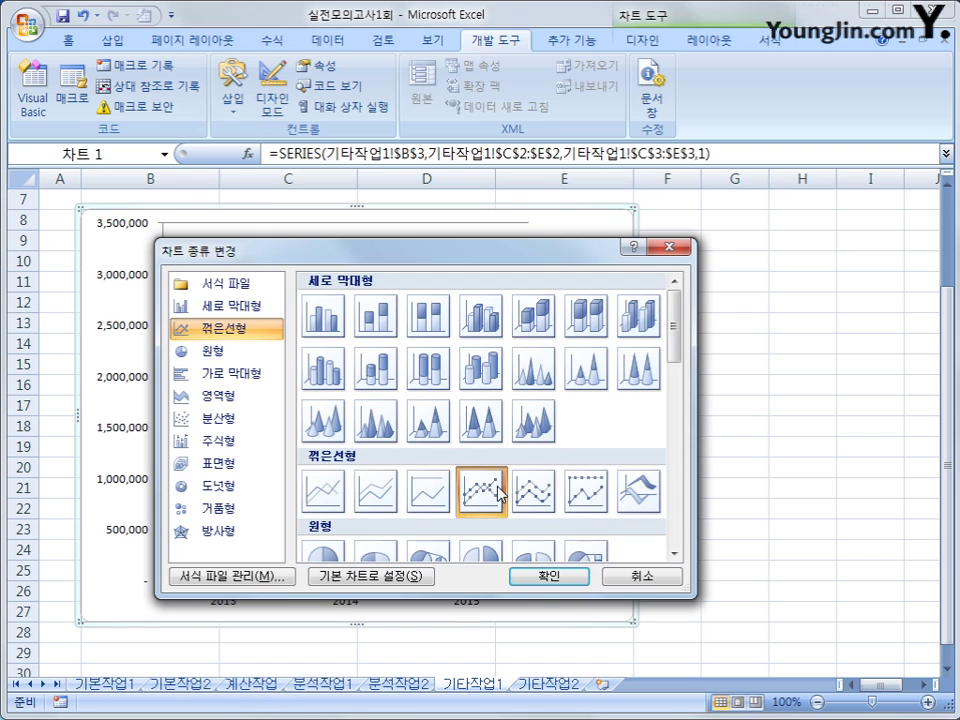
click(546, 576)
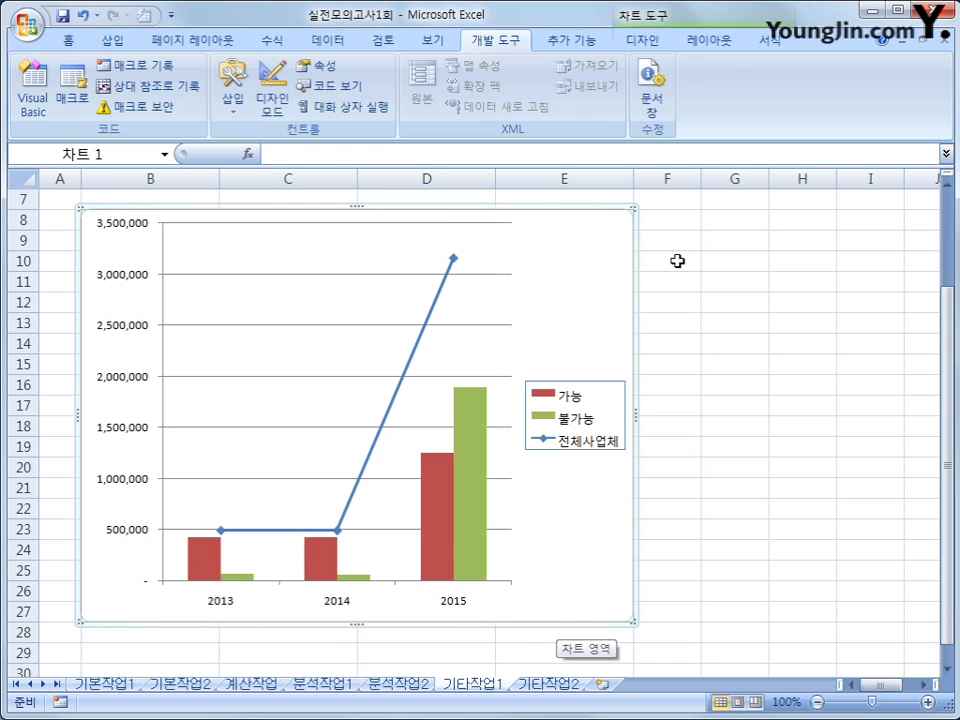
Place the chart's legend below the plot area.
click(705, 41)
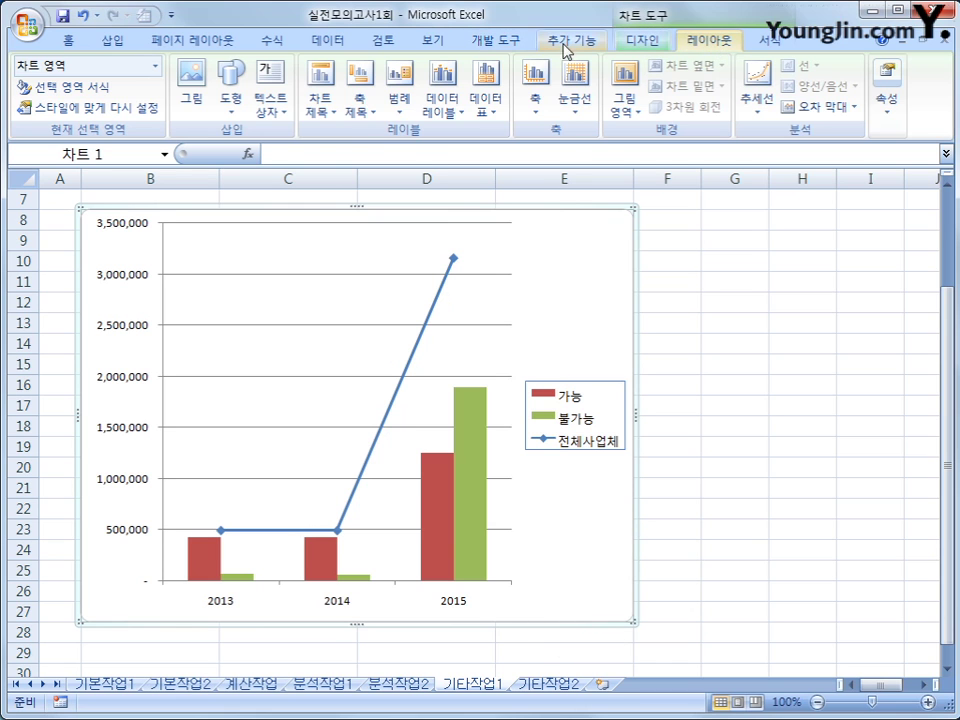
click(398, 98)
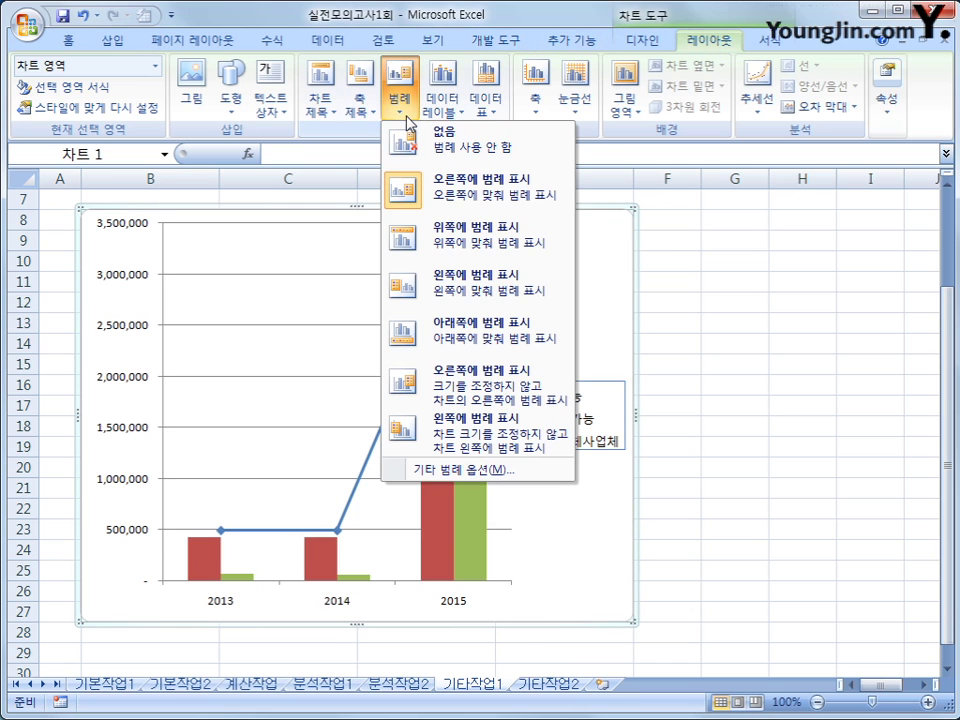
click(455, 340)
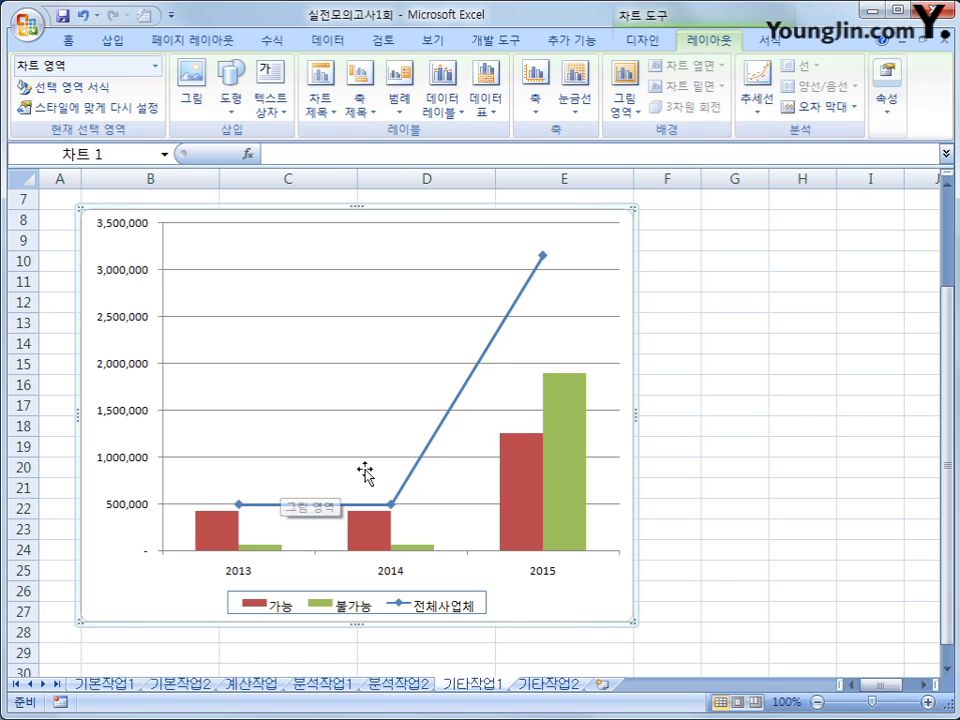
Turn on the smoothed line option (완만한 선) for the 전체사업체 series.
click(481, 368)
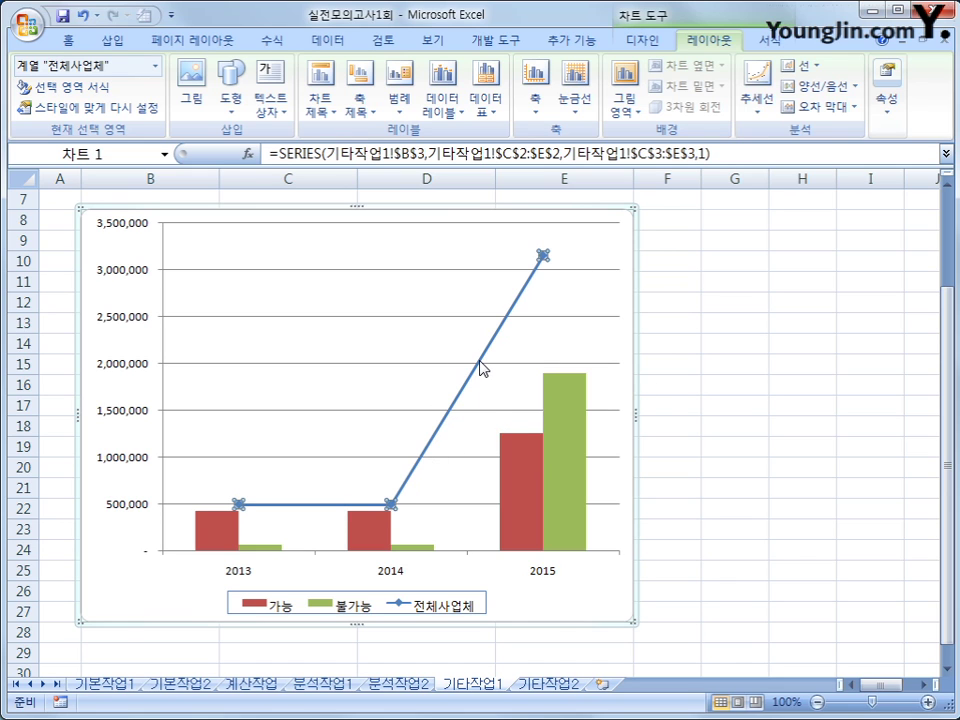
right_click(481, 368)
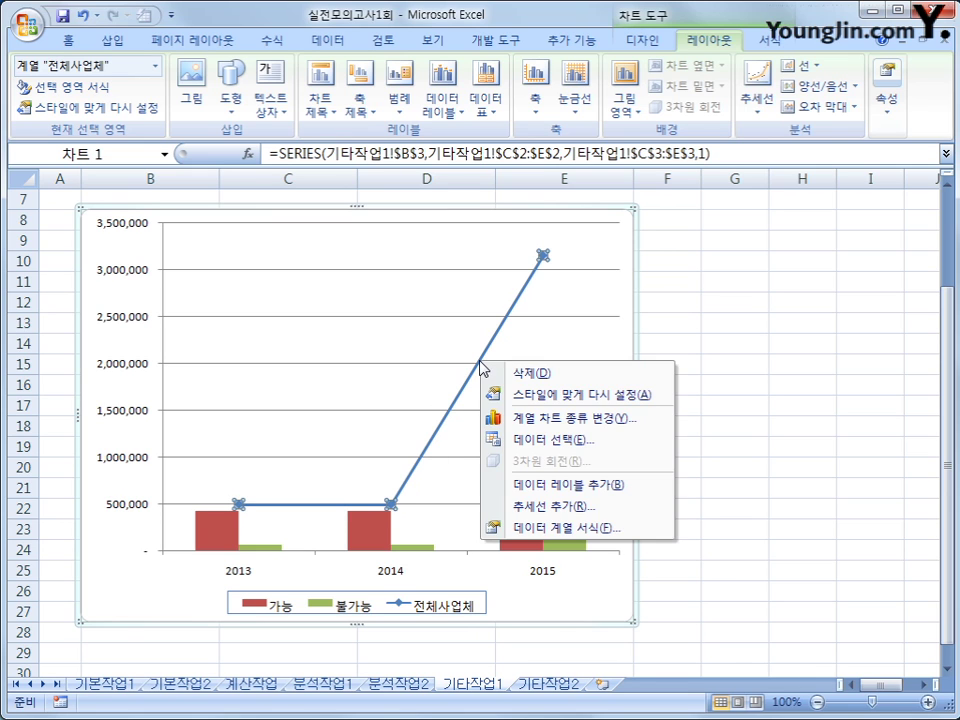
click(612, 528)
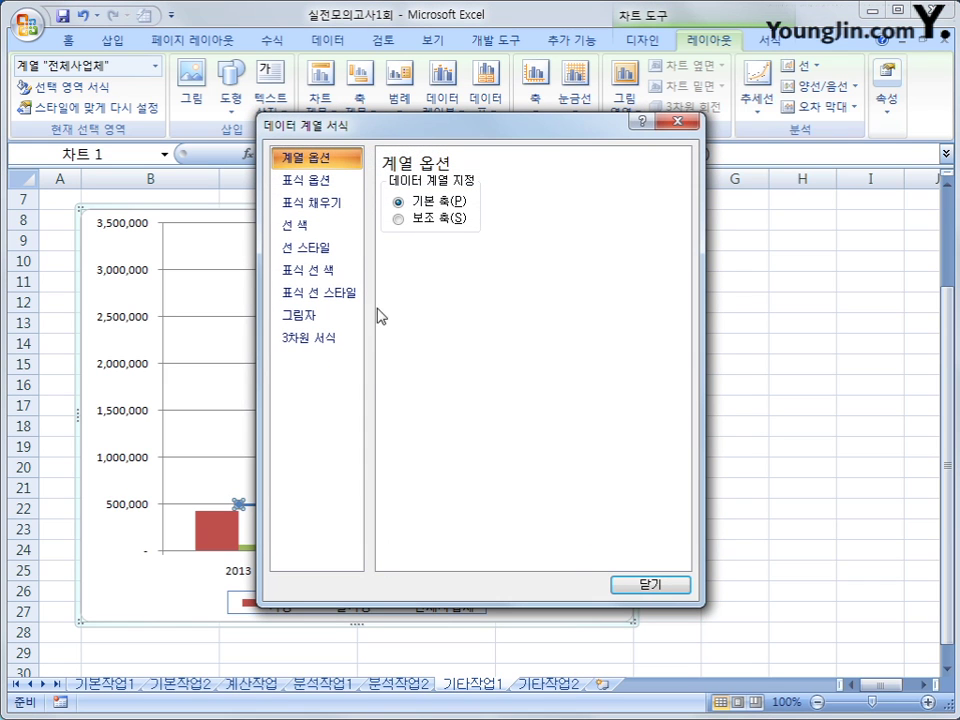
click(320, 248)
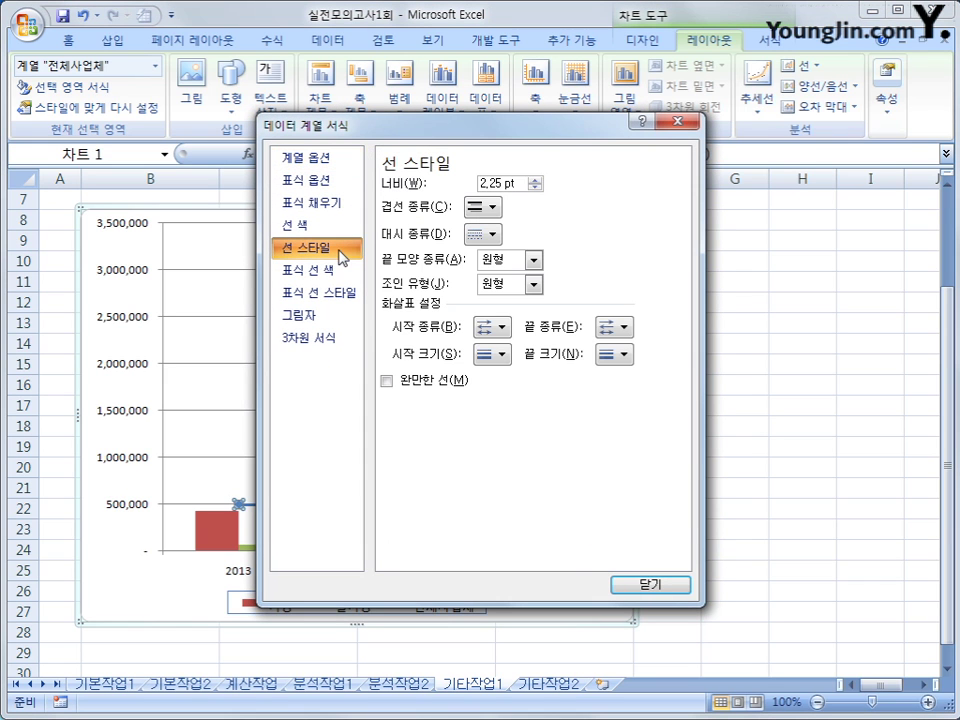
click(431, 384)
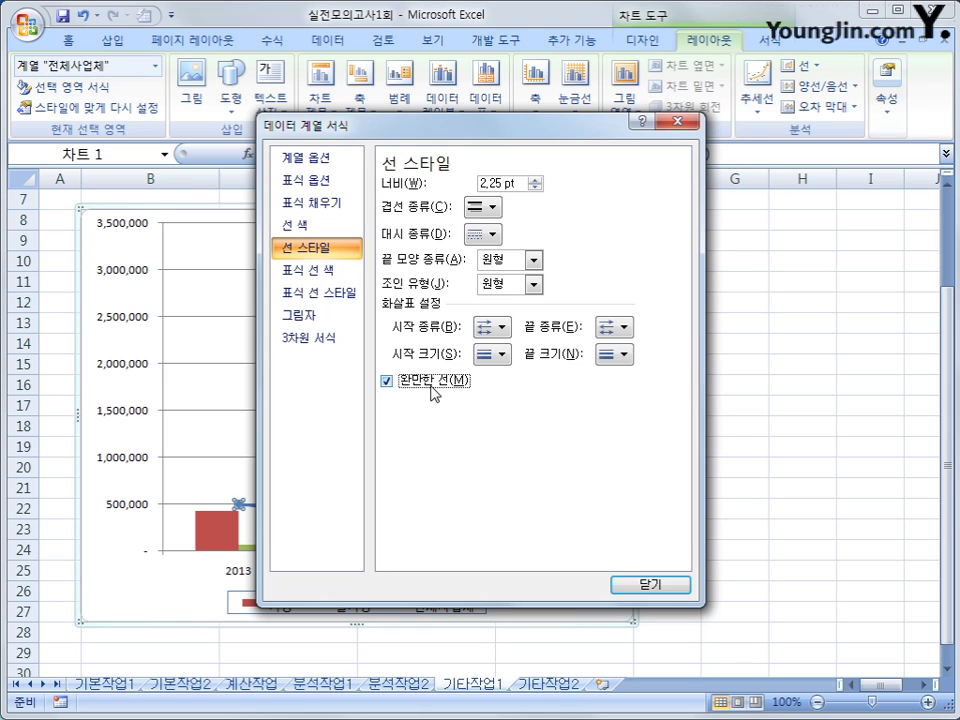
click(625, 583)
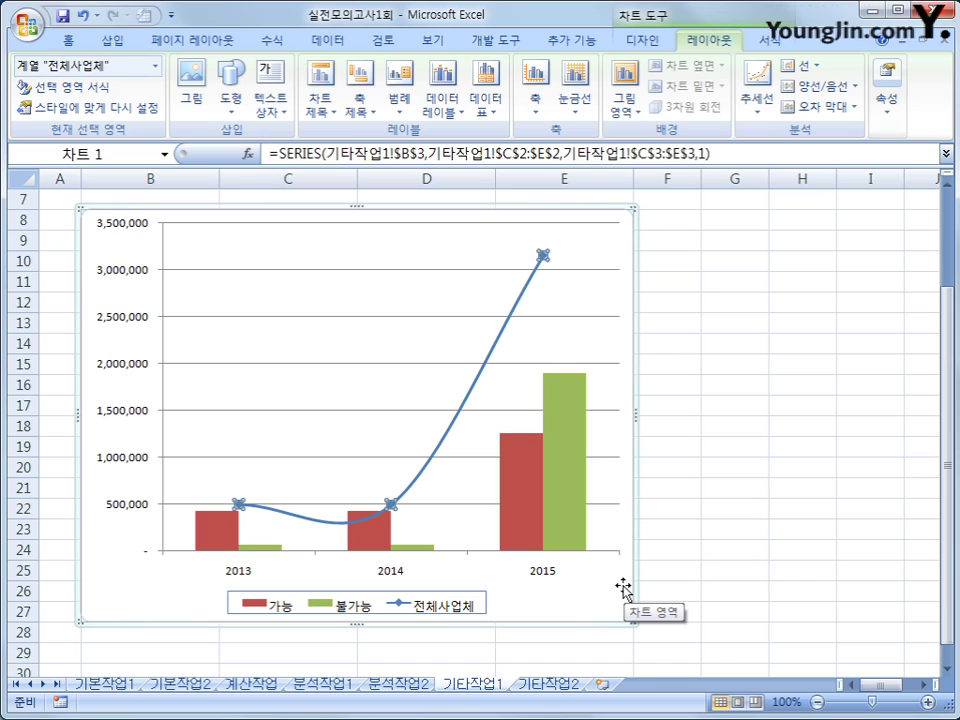
Plot the 전체사업체 series on the secondary axis (보조 축).
right_click(425, 475)
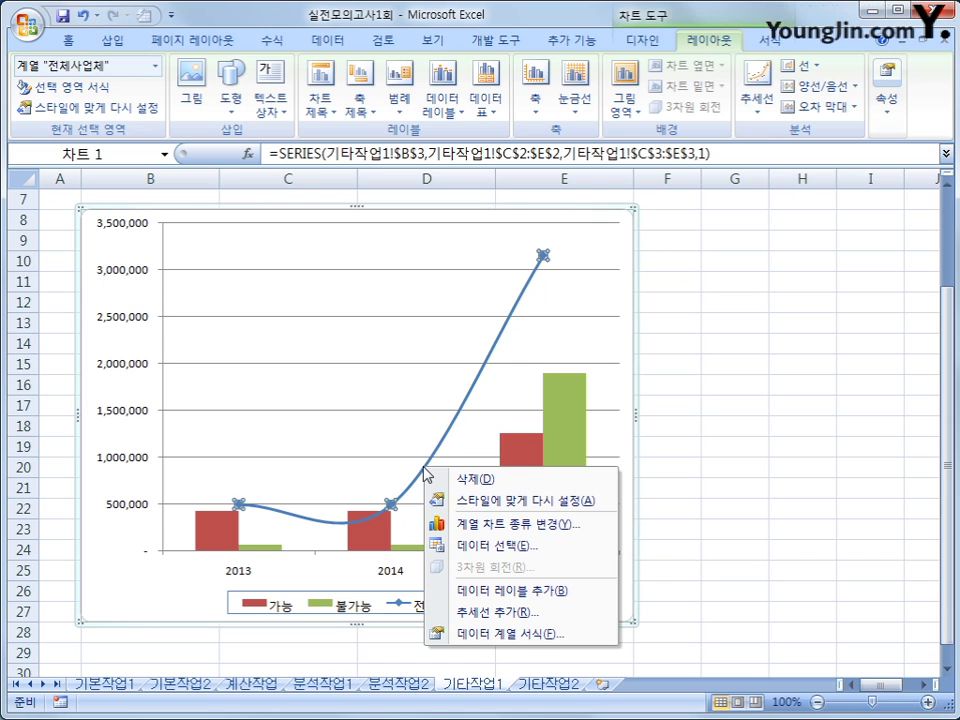
click(556, 636)
click(437, 220)
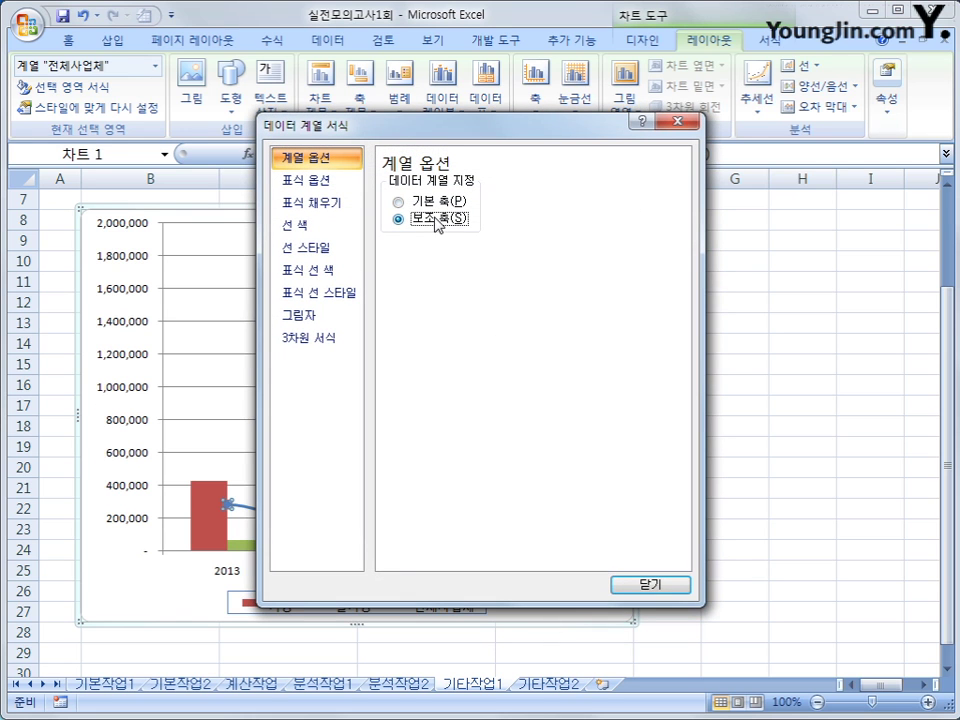
click(646, 584)
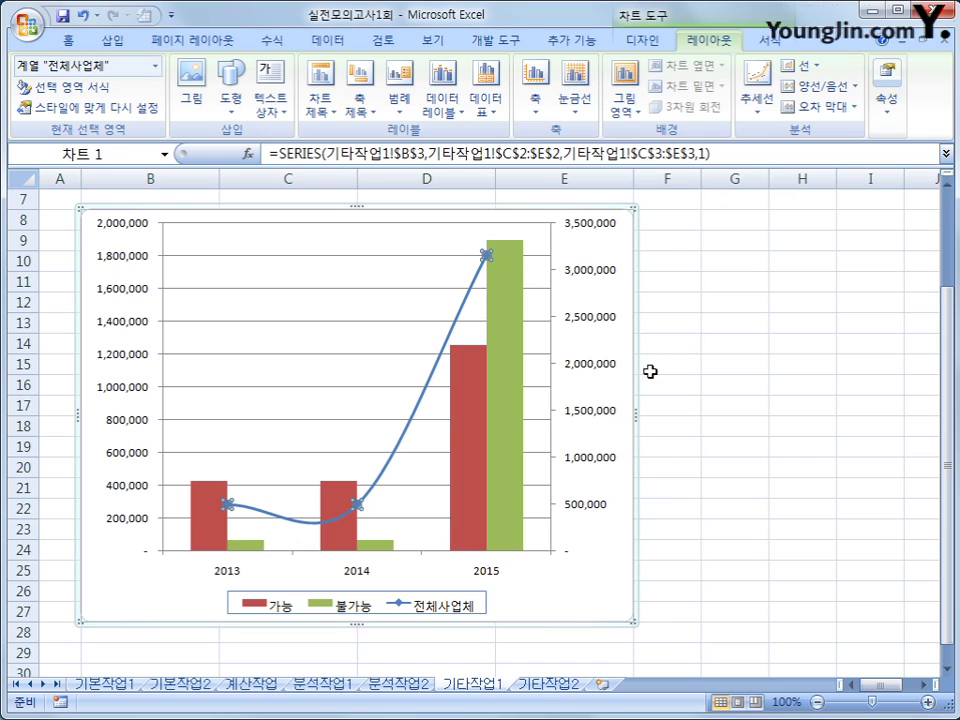
Fix the secondary vertical axis's minimum at 100000, maximum at 4100000 and major unit at 1000000.
click(591, 321)
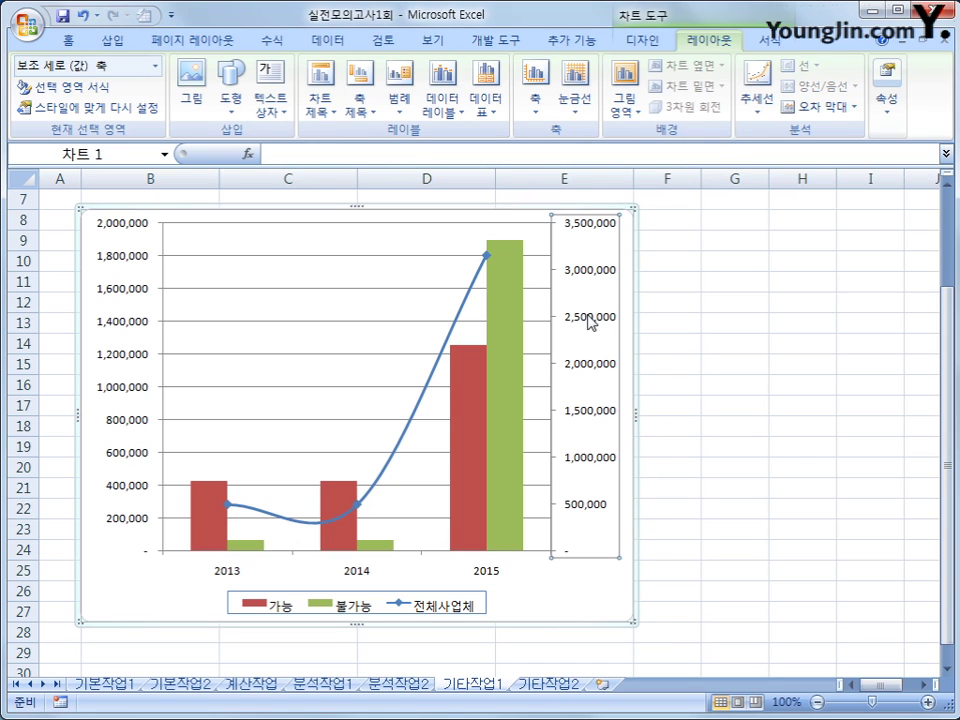
right_click(591, 321)
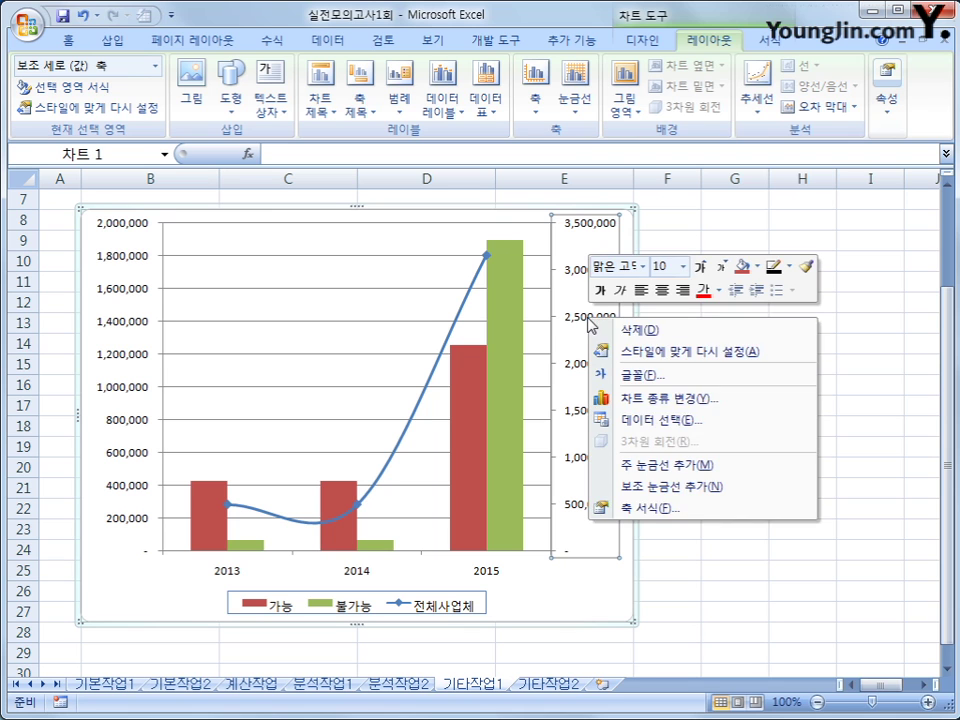
click(692, 514)
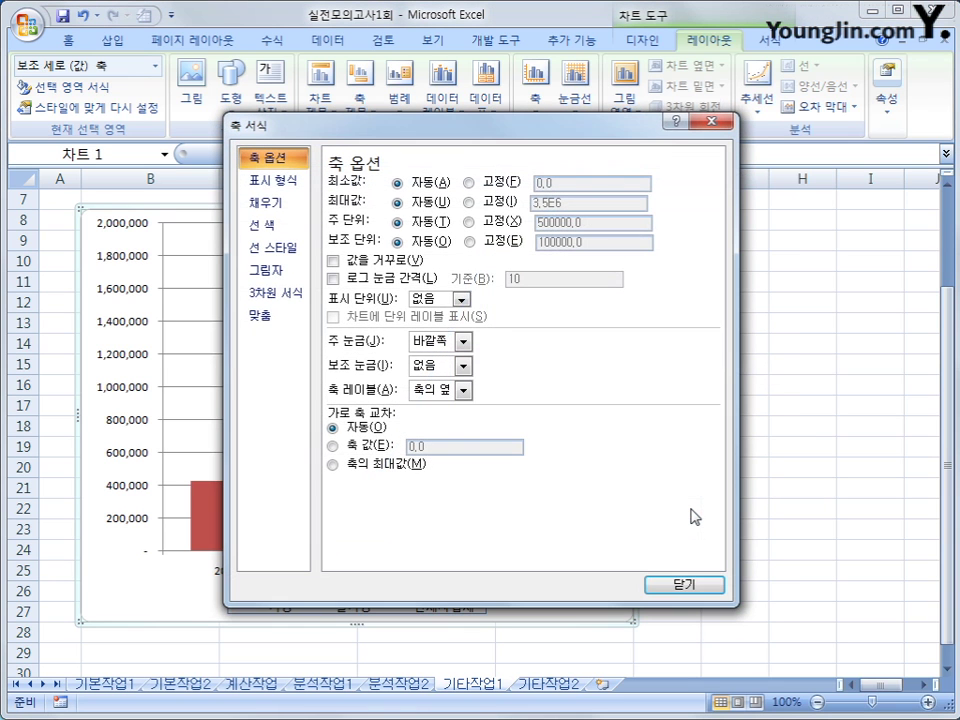
click(469, 182)
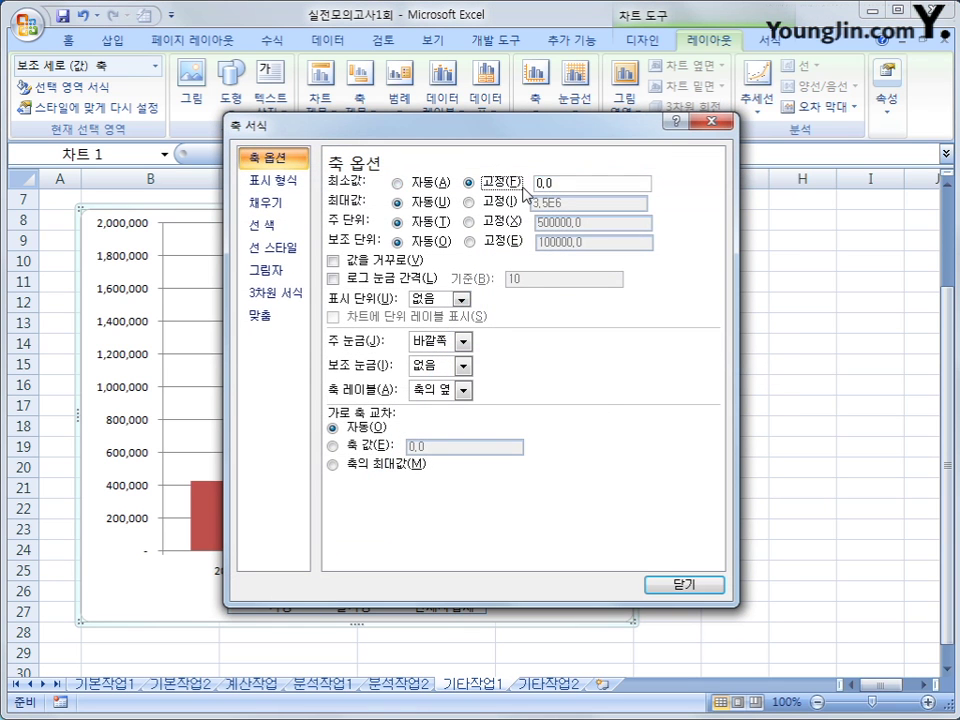
drag(563, 186, 465, 178)
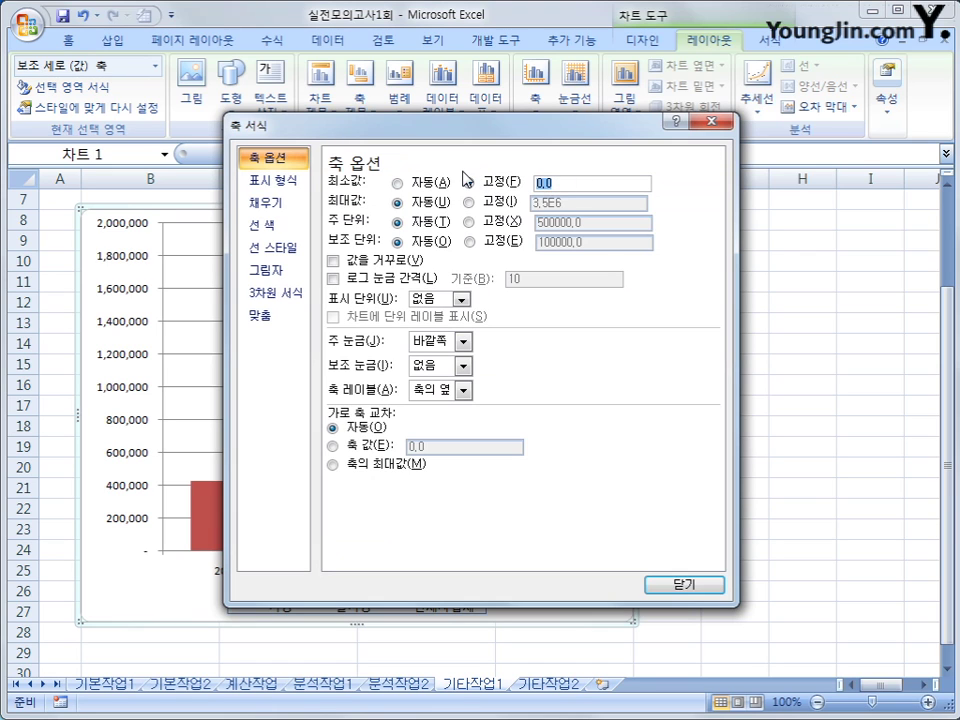
text(100000)
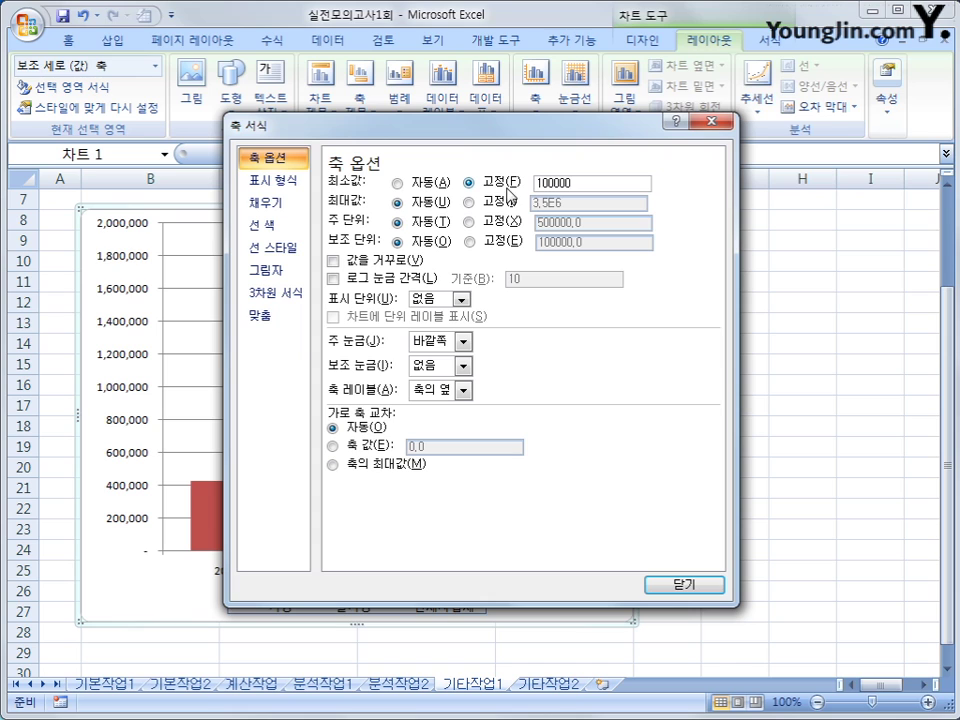
click(469, 201)
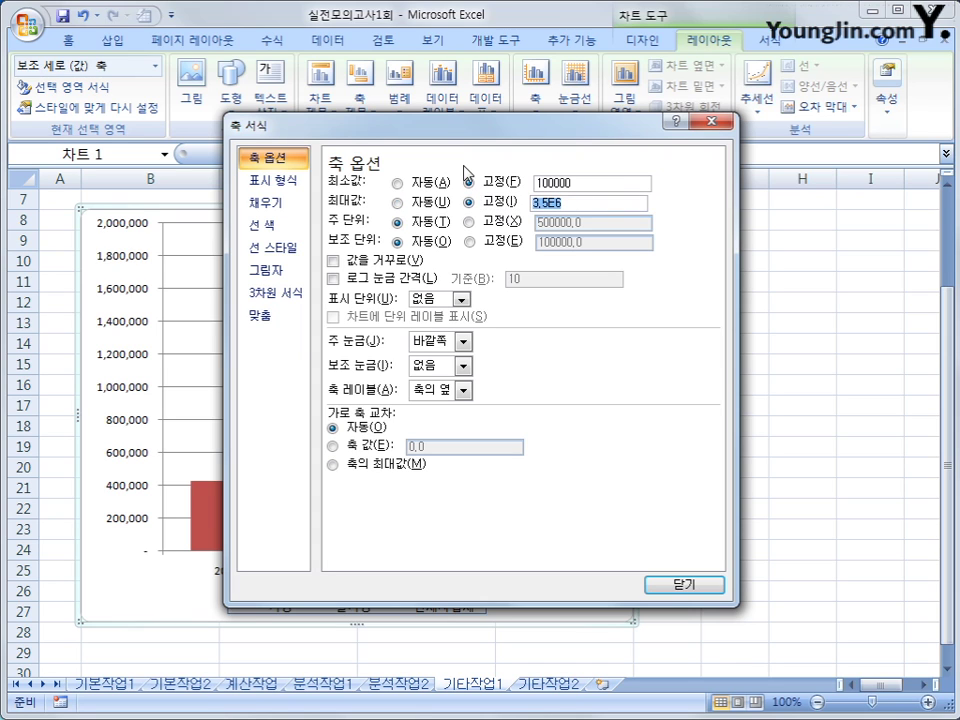
text(4100000)
click(490, 221)
text(100)
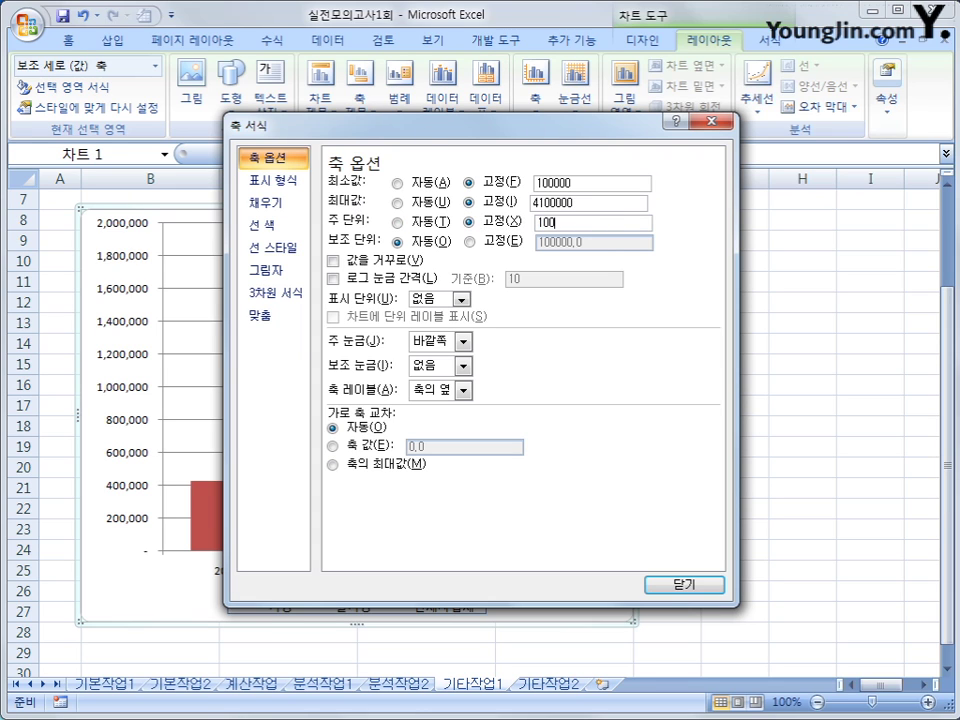
text(0000)
click(658, 584)
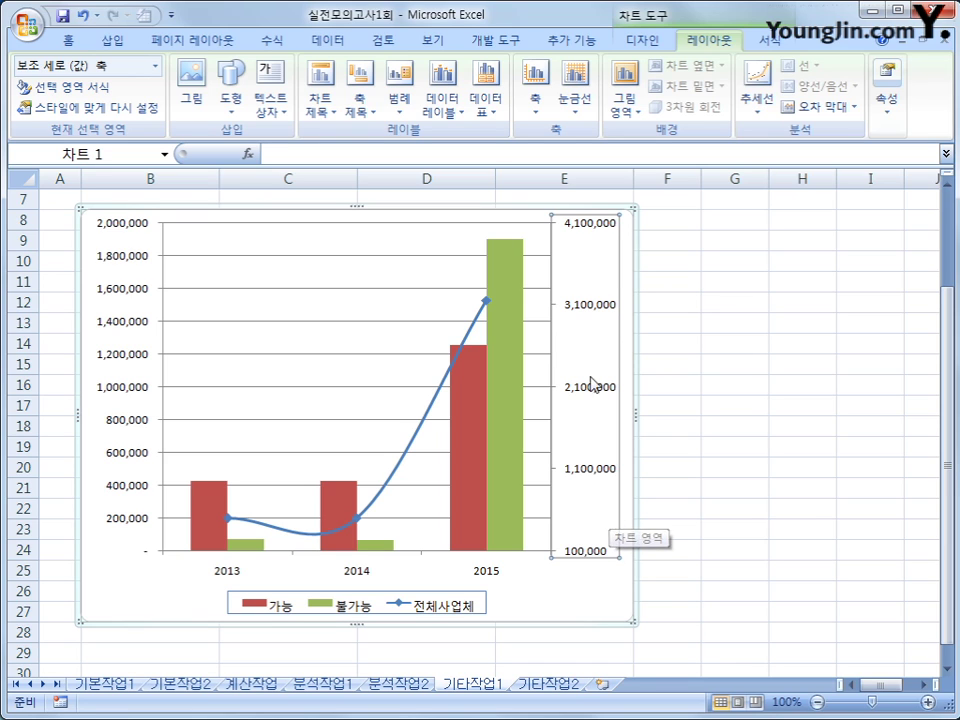
Set the secondary vertical axis's display unit to 천 with the unit label shown on the chart.
right_click(591, 315)
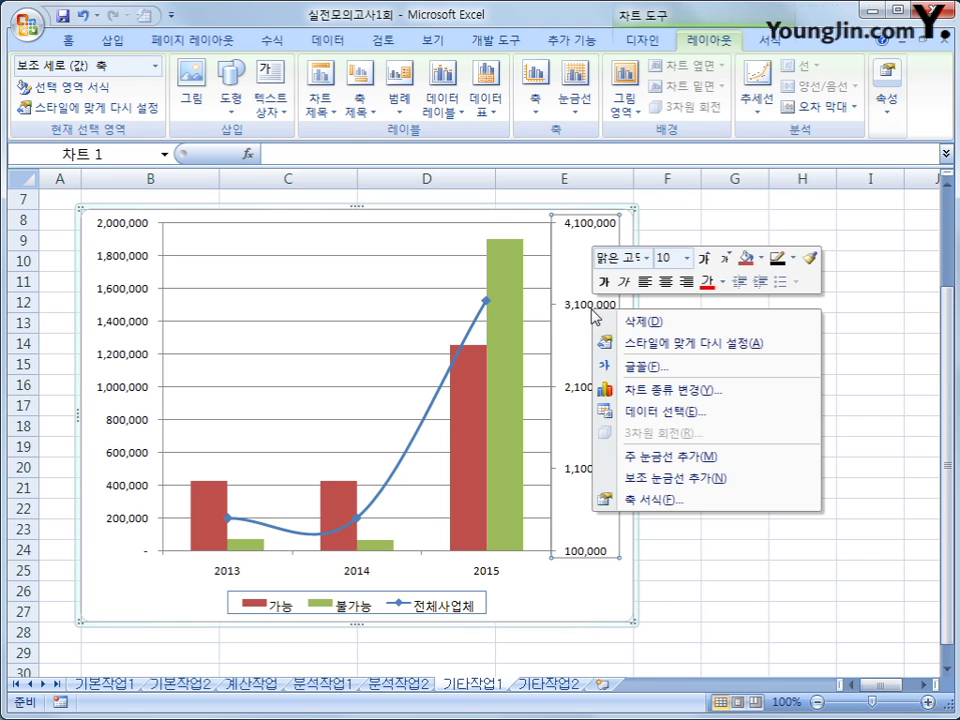
click(697, 505)
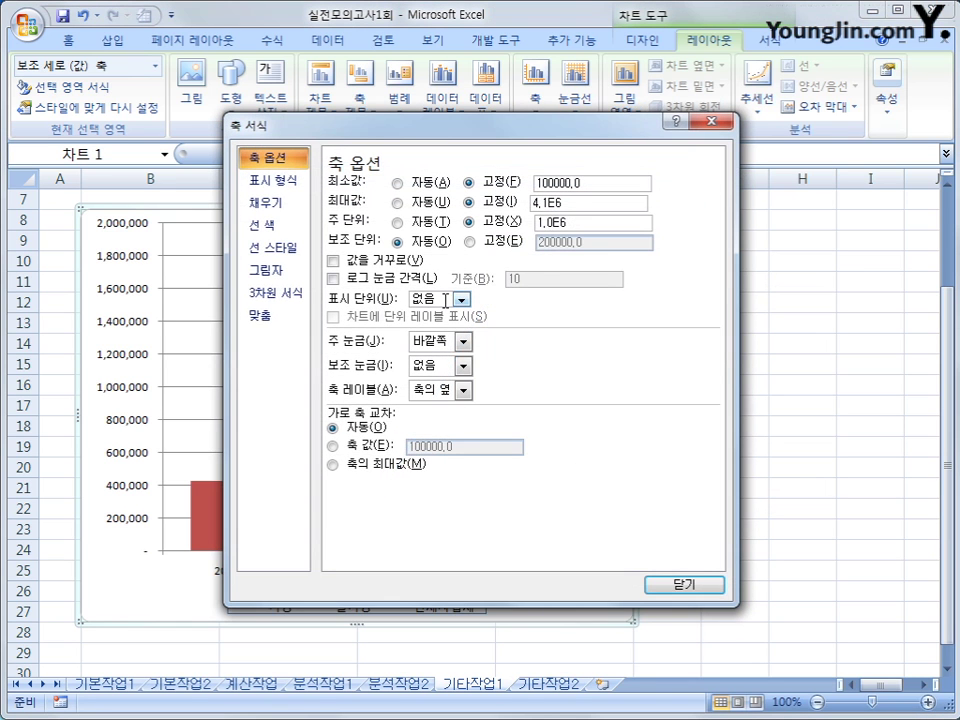
click(461, 300)
click(449, 343)
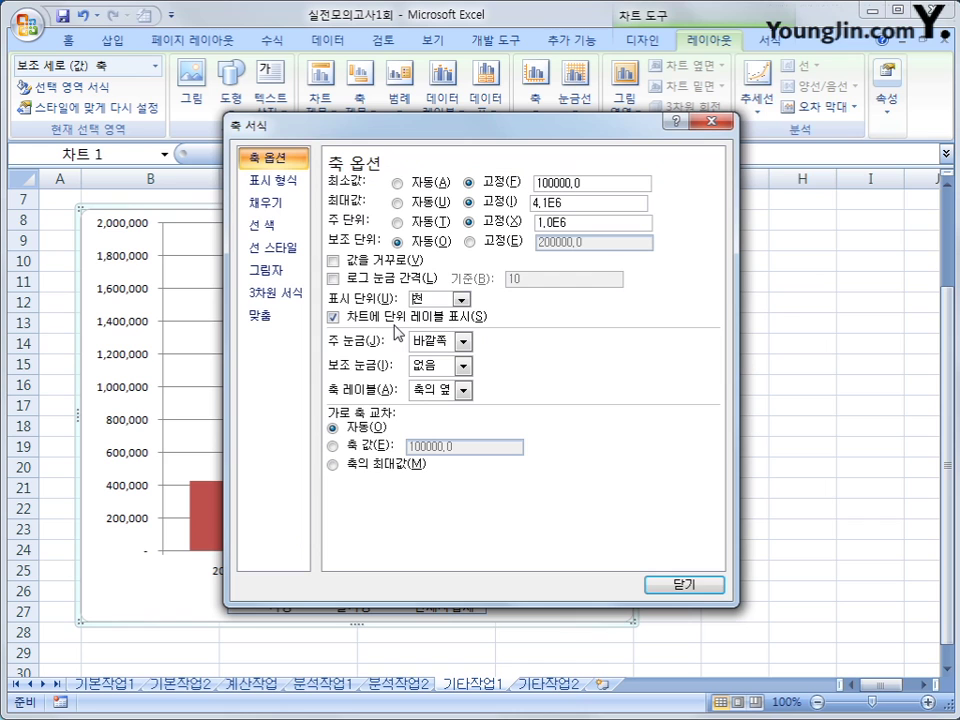
click(700, 586)
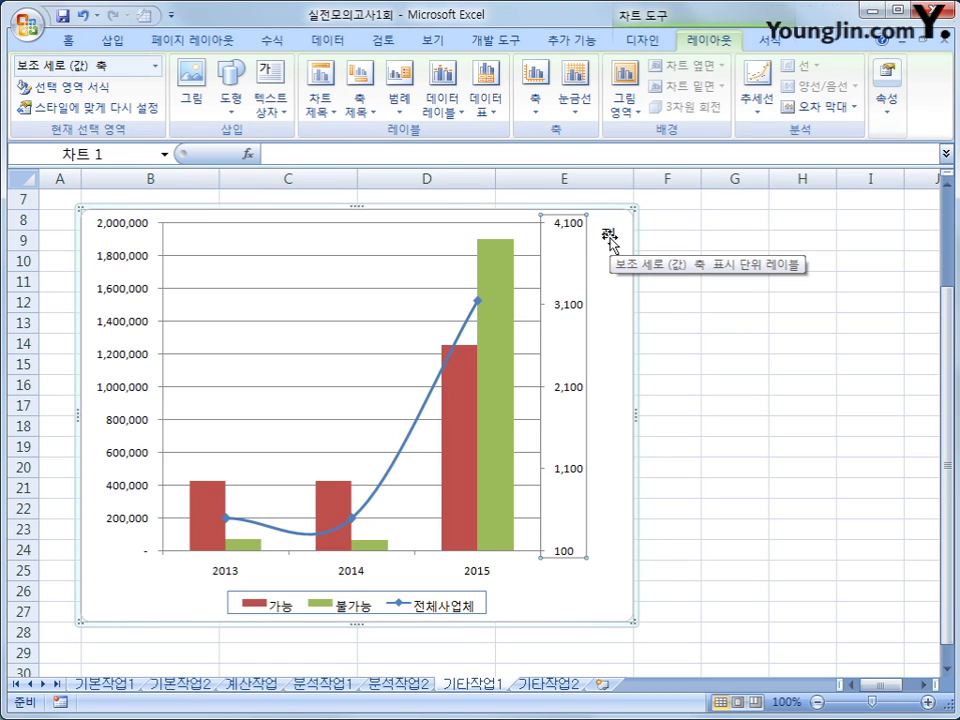
Set the text direction of the secondary axis's 천 display unit label to horizontal (가로).
click(610, 234)
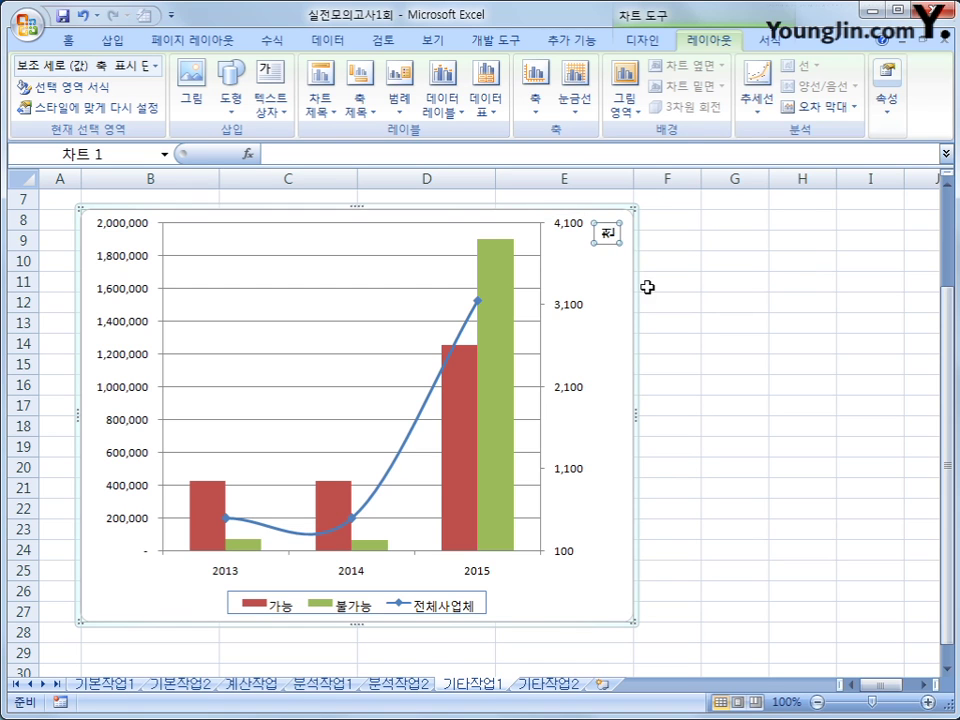
right_click(610, 237)
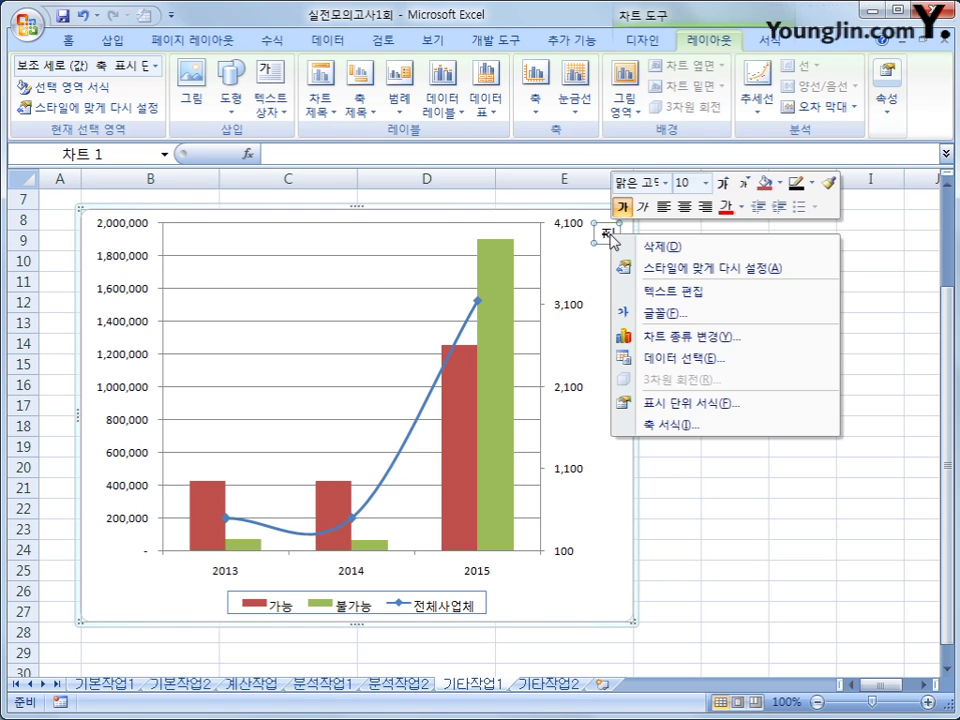
click(697, 404)
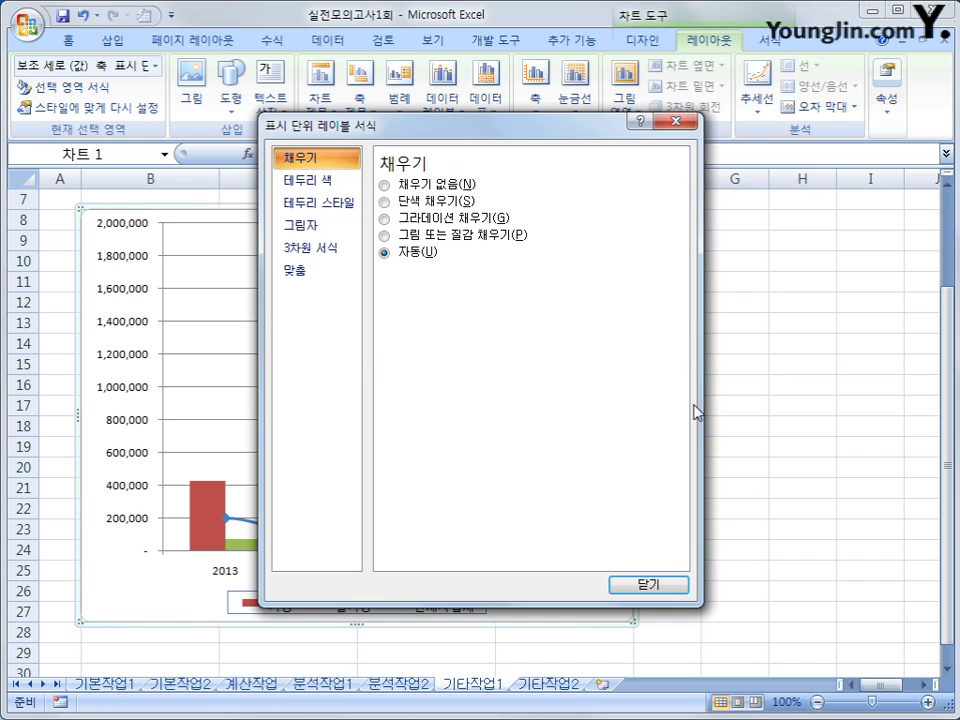
click(310, 276)
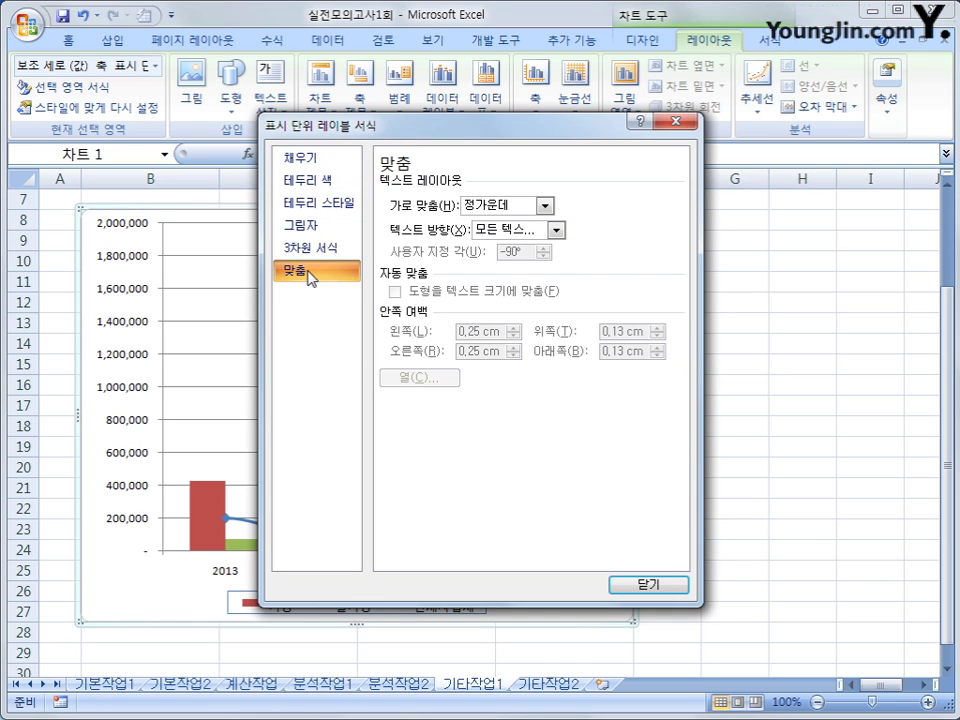
click(556, 229)
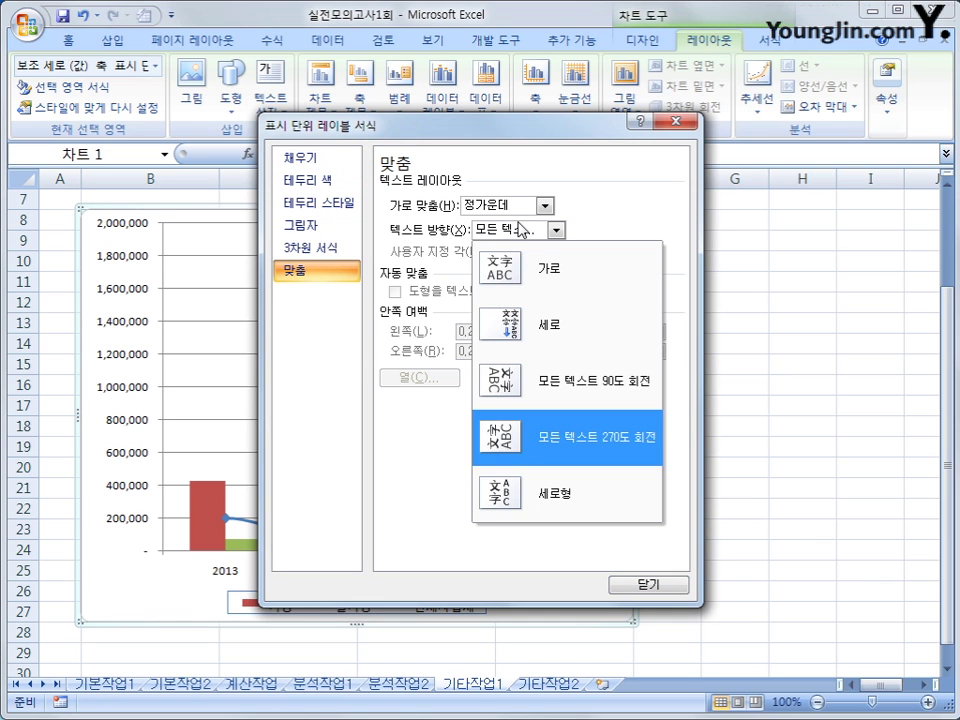
click(549, 286)
click(645, 588)
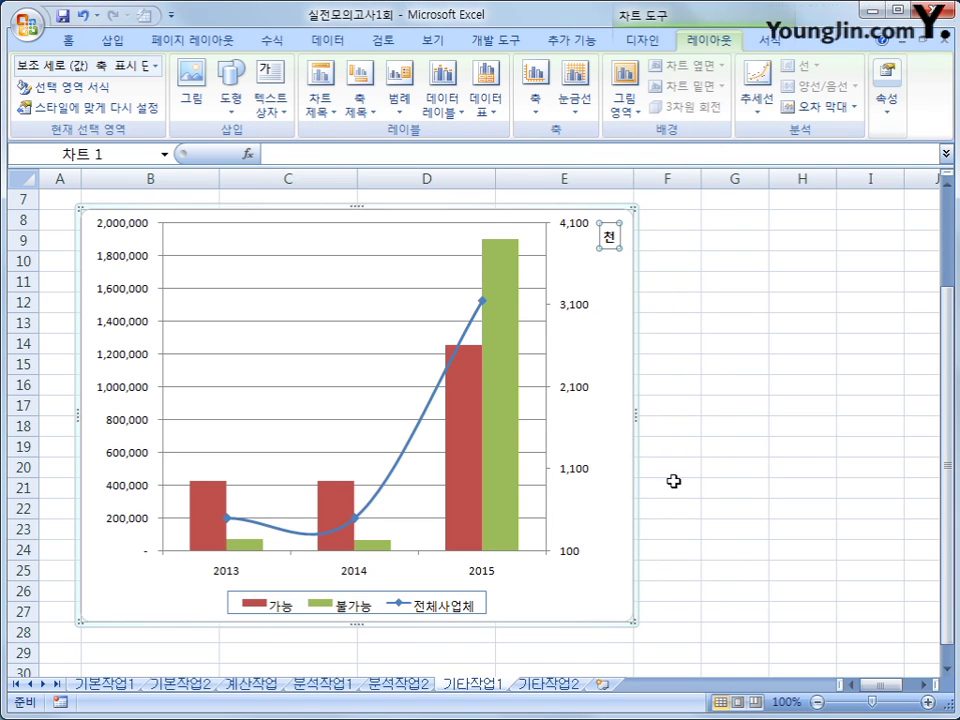
Apply the outer shadow preset 오프셋 대각선 오른쪽 아래 to the chart area.
click(613, 291)
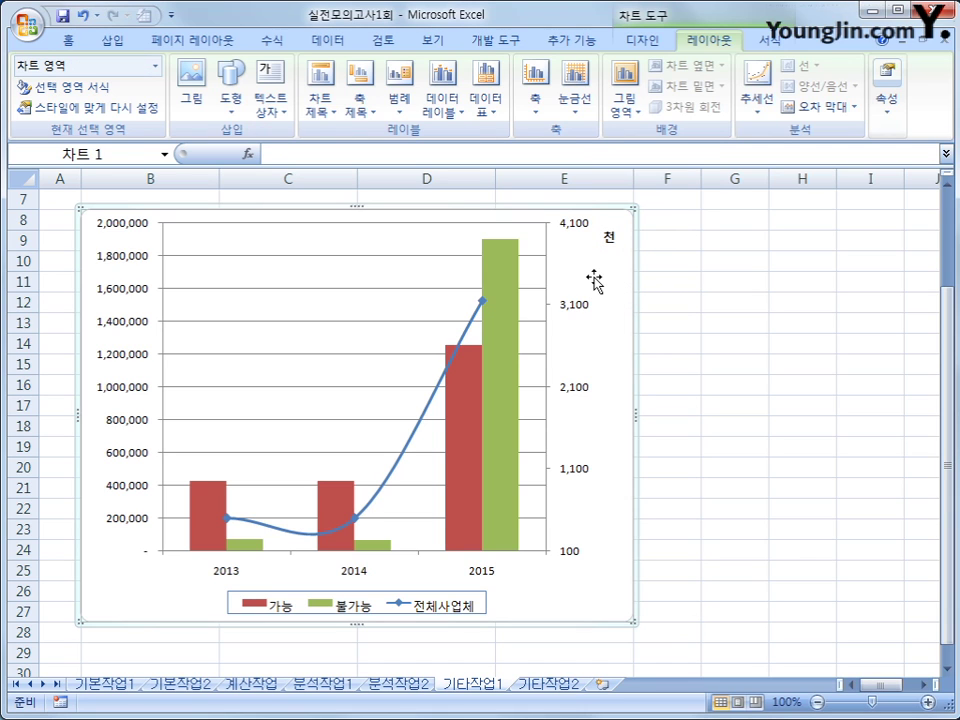
right_click(594, 282)
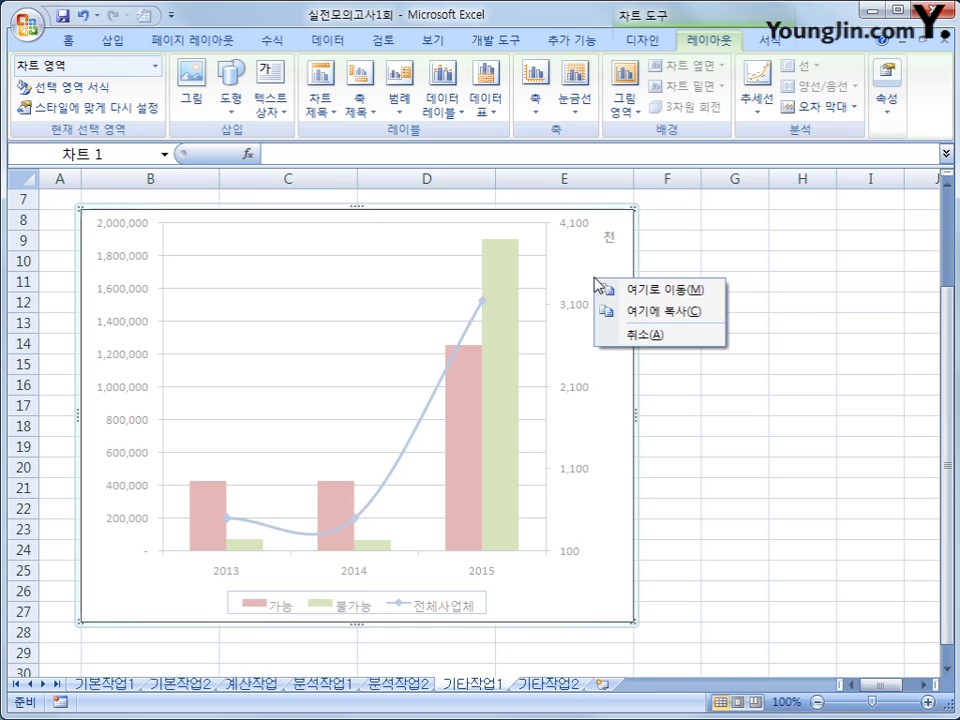
click(748, 407)
right_click(617, 282)
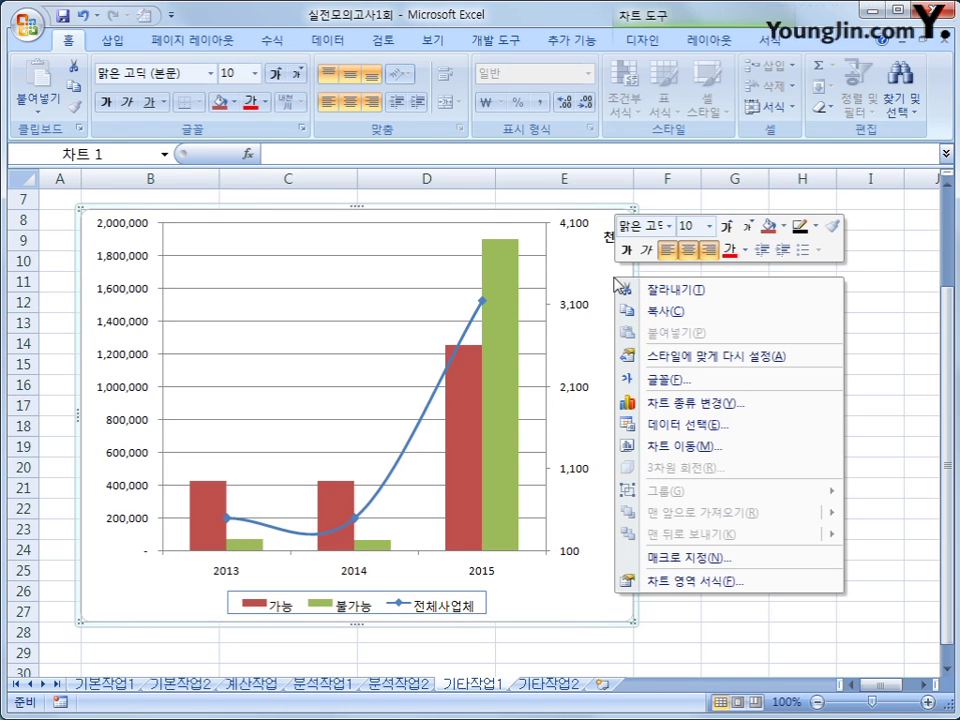
click(728, 581)
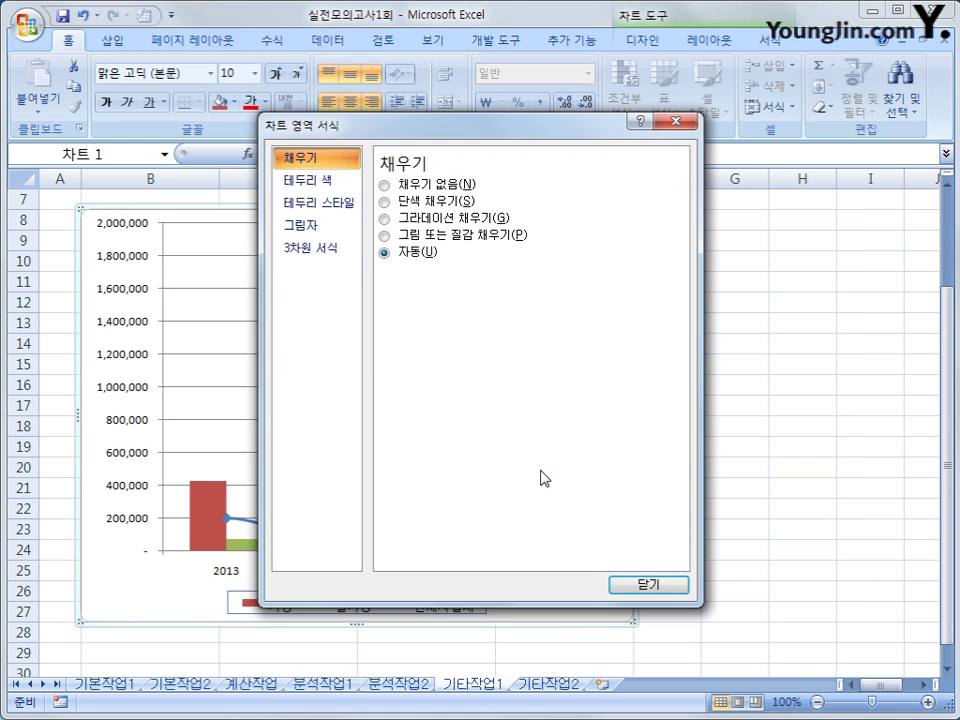
click(305, 228)
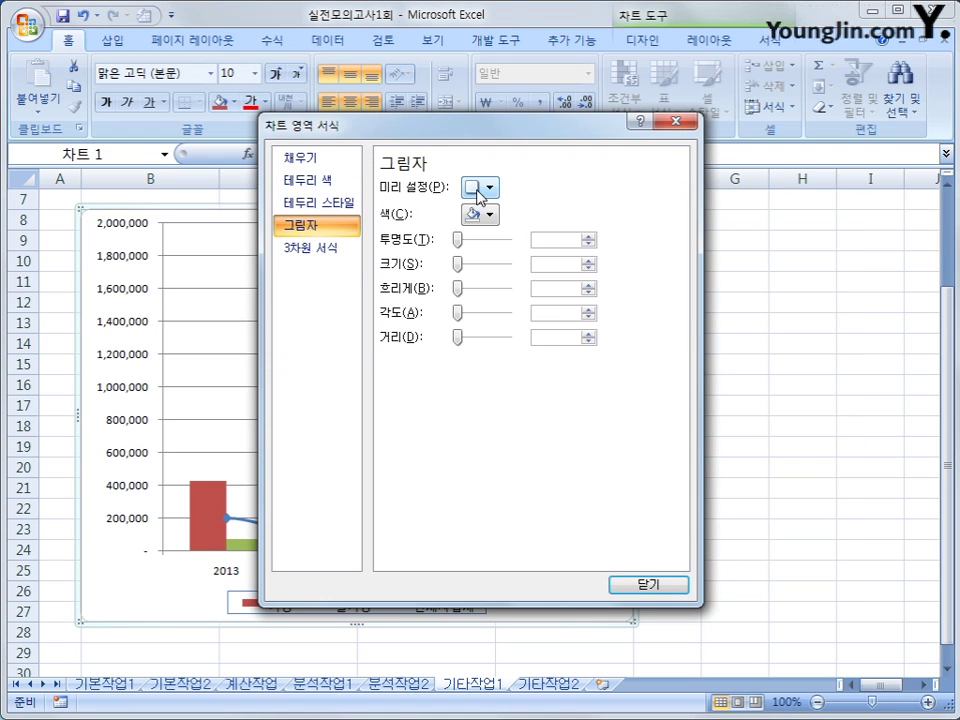
click(486, 188)
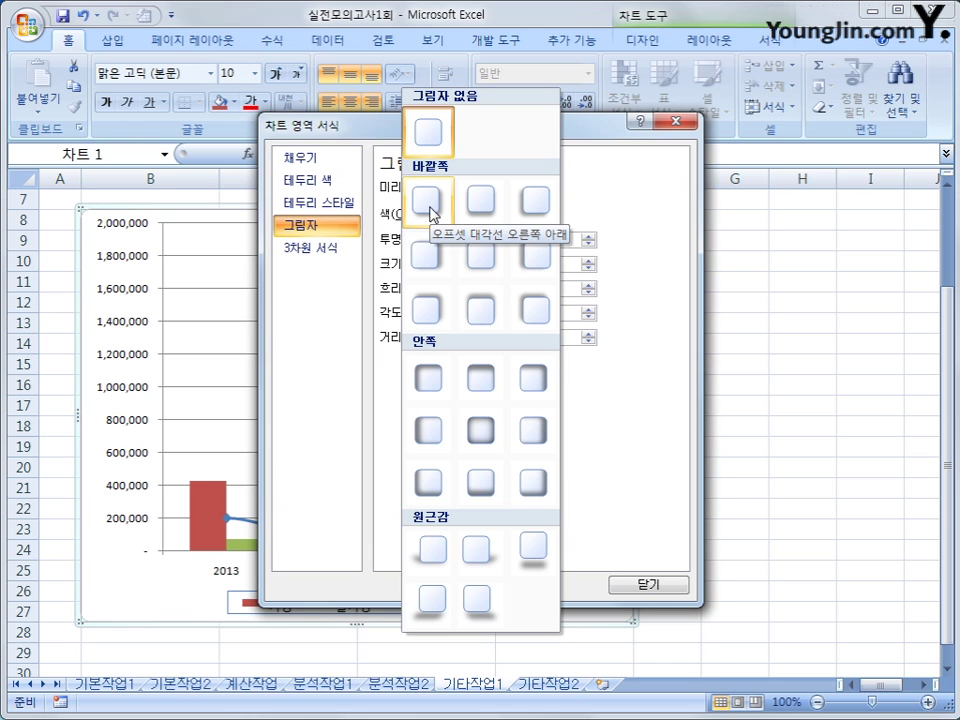
click(430, 208)
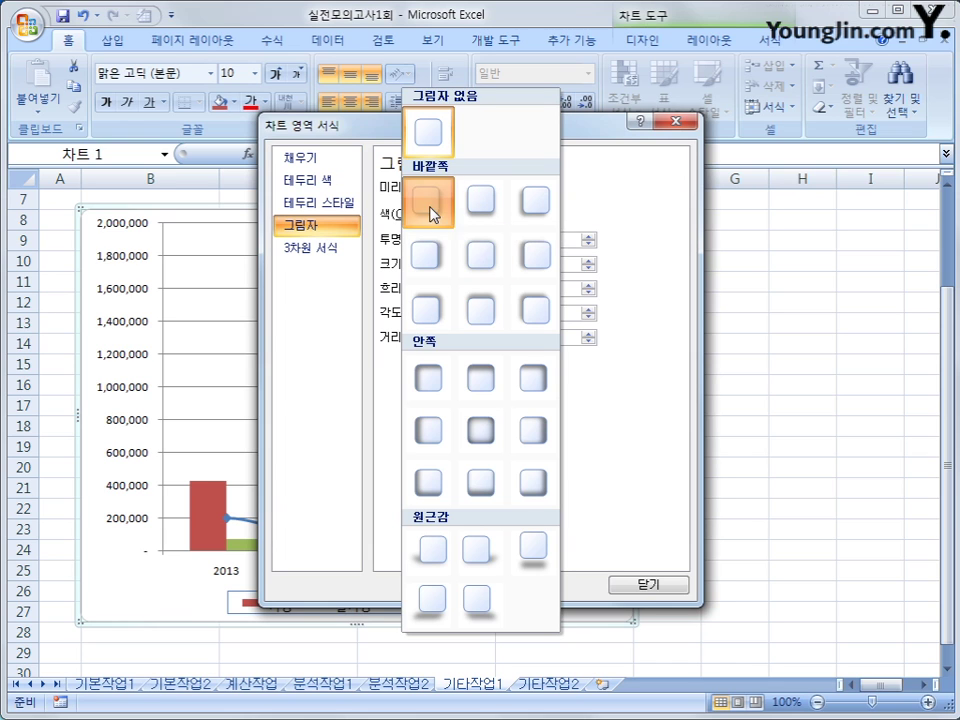
Give the chart area's border rounded corners (둥근 모서리).
click(338, 213)
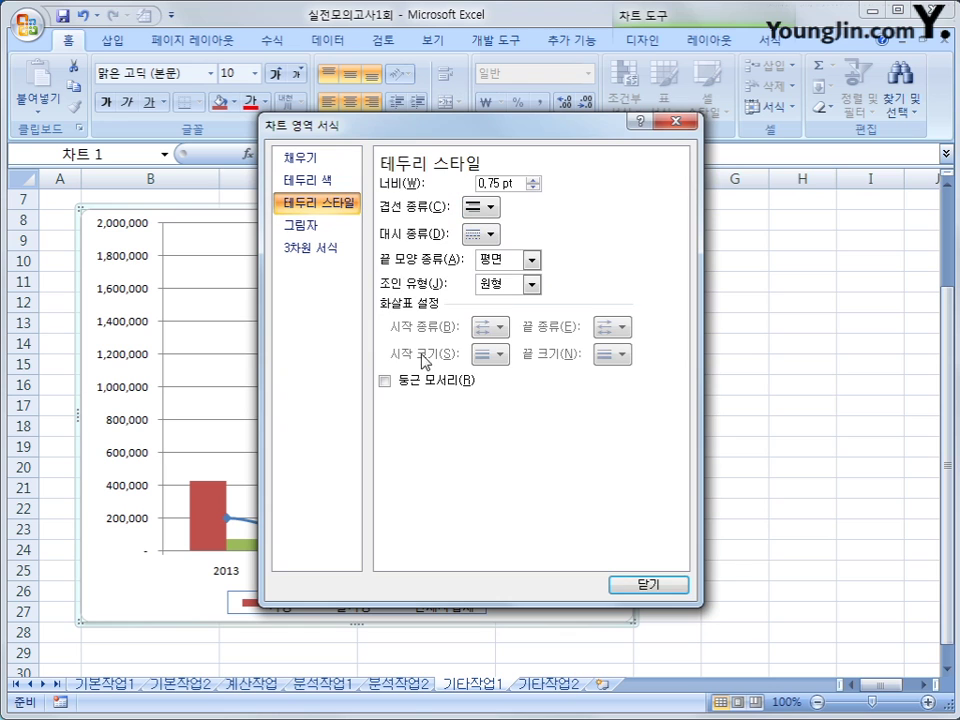
click(441, 391)
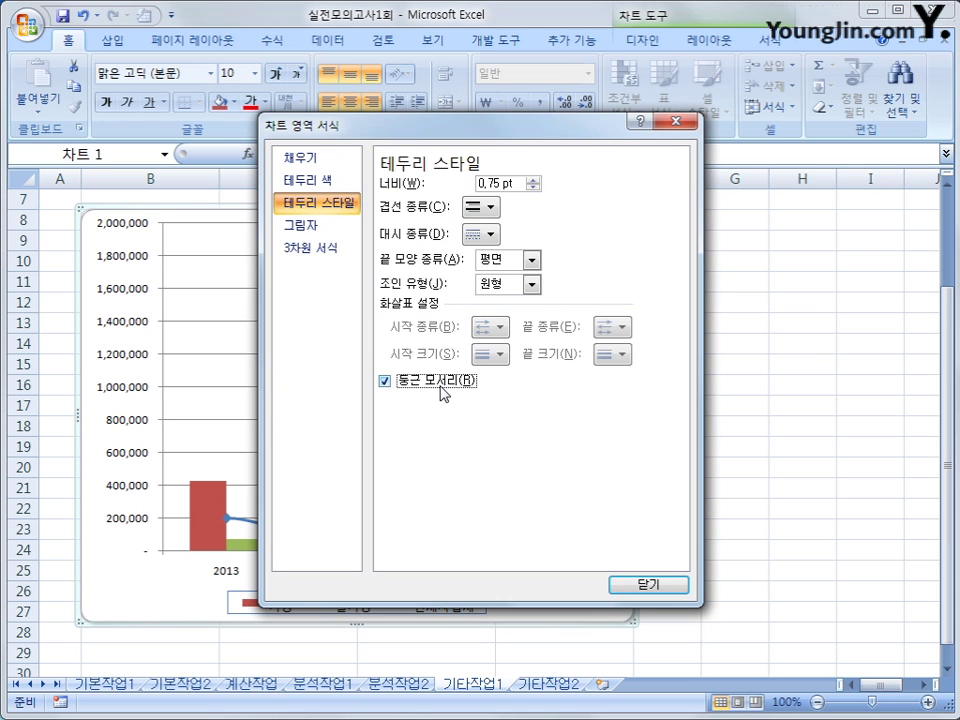
click(648, 584)
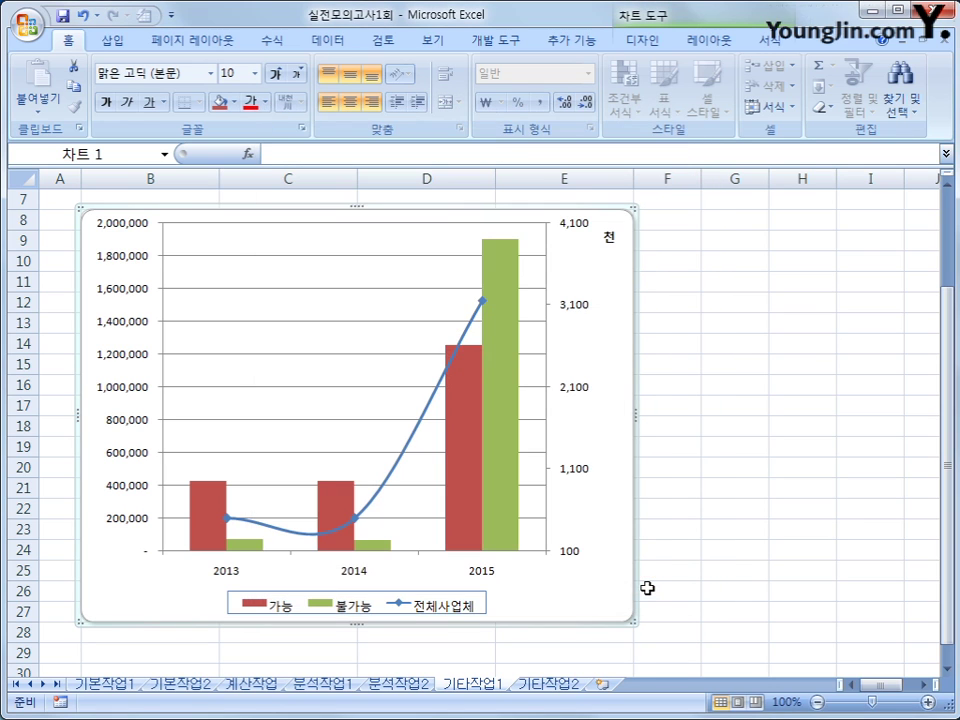
Set the font of the whole chart area to 굴림, size 10.
right_click(619, 274)
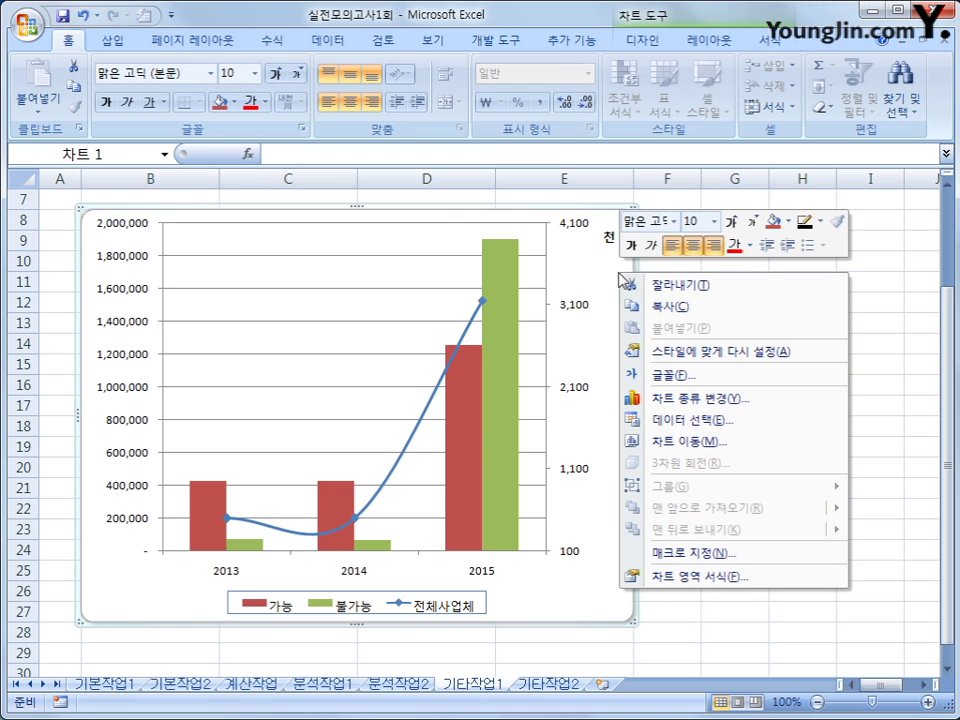
click(676, 221)
drag(876, 274, 864, 402)
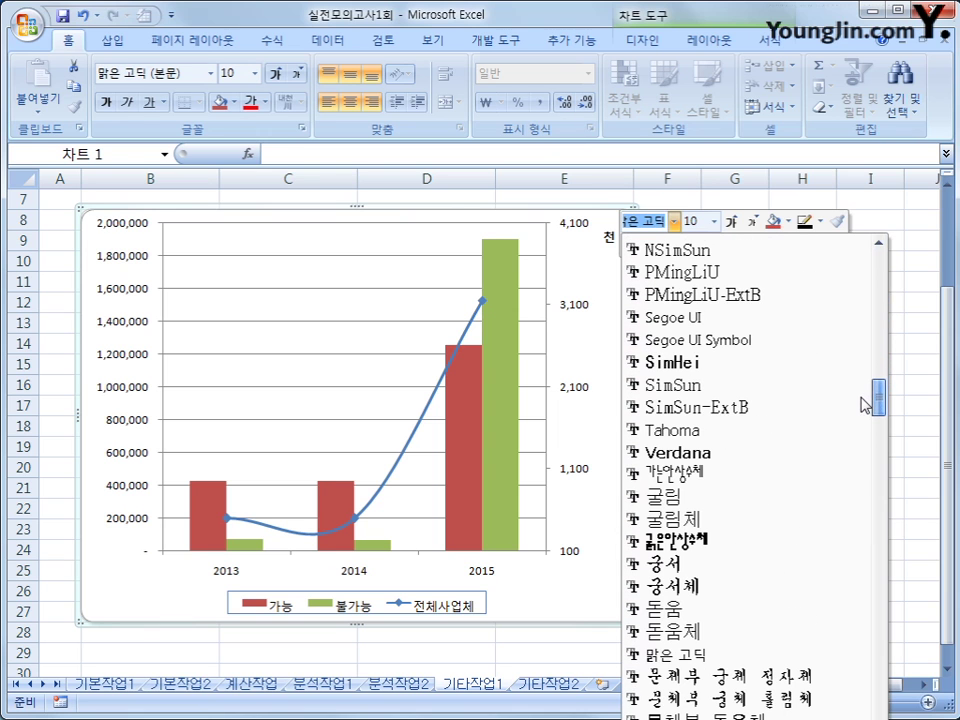
click(685, 500)
click(714, 221)
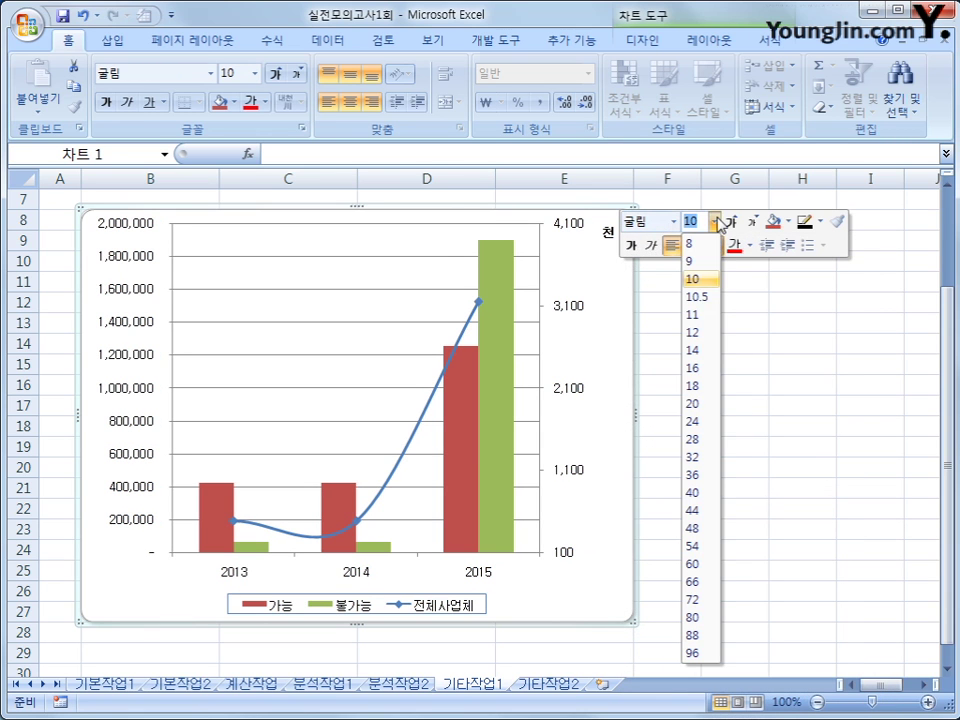
click(703, 280)
click(777, 488)
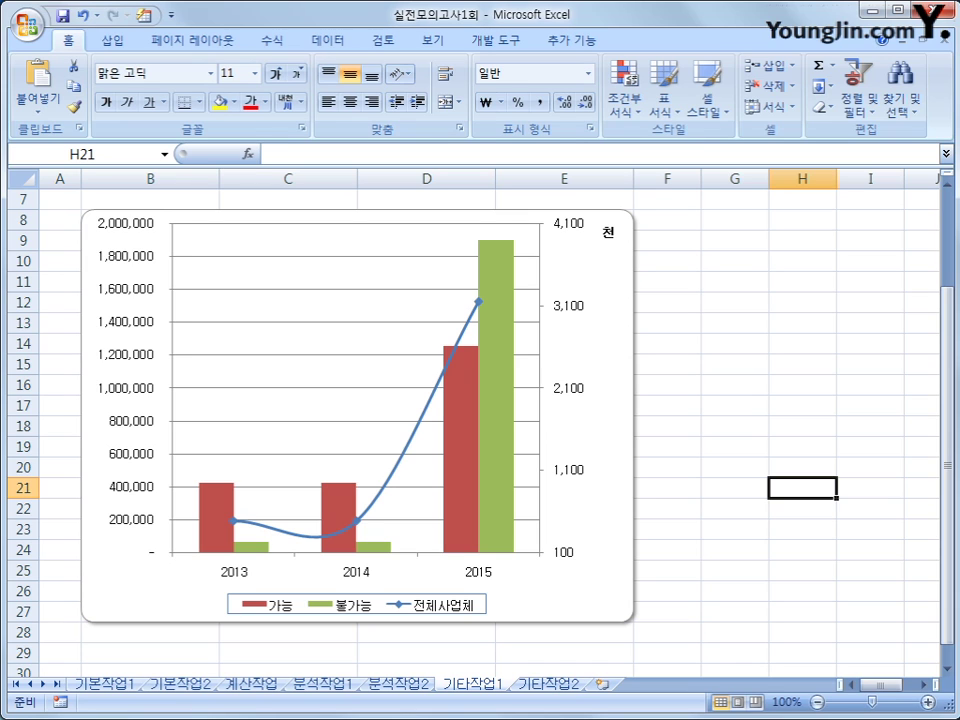
On the 기타작업2 sheet, turn on design mode and open the 게임검색 button's Click procedure in the code editor.
click(564, 686)
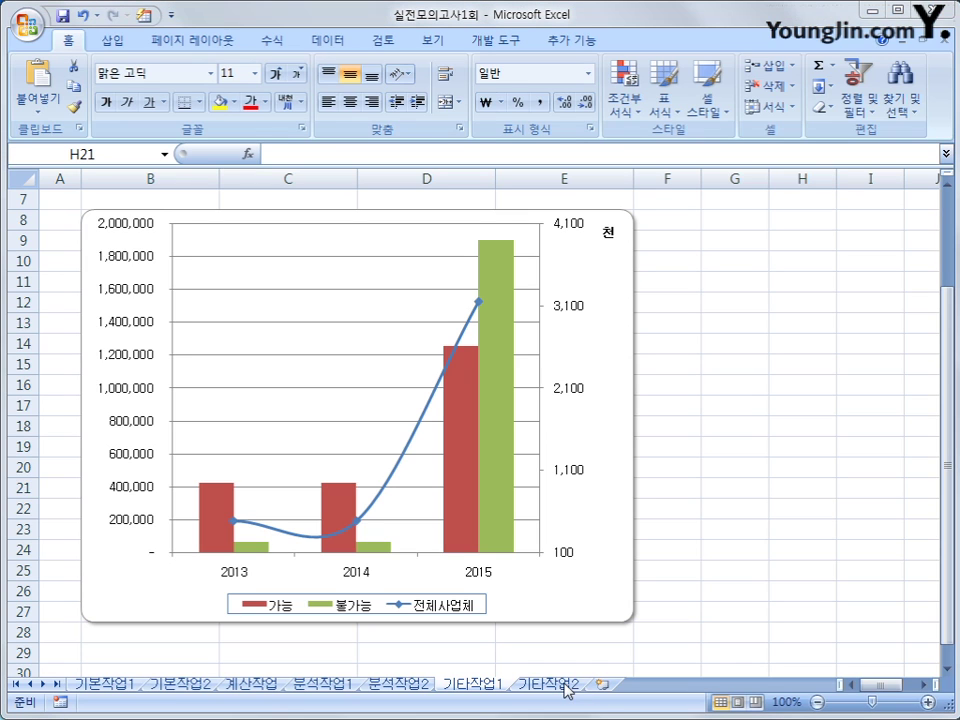
click(562, 687)
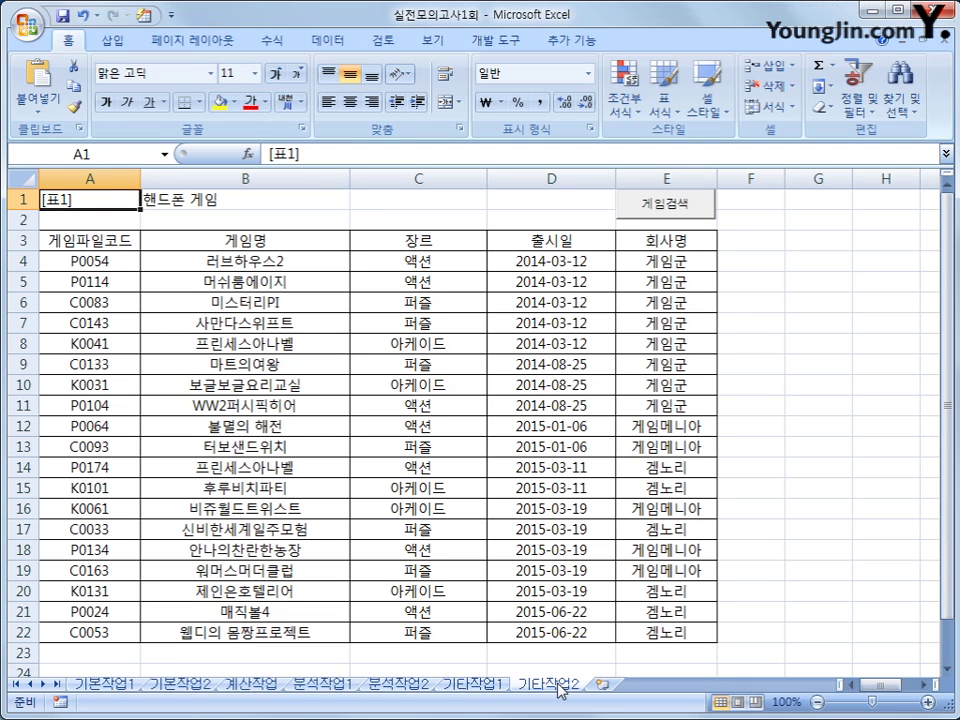
click(478, 40)
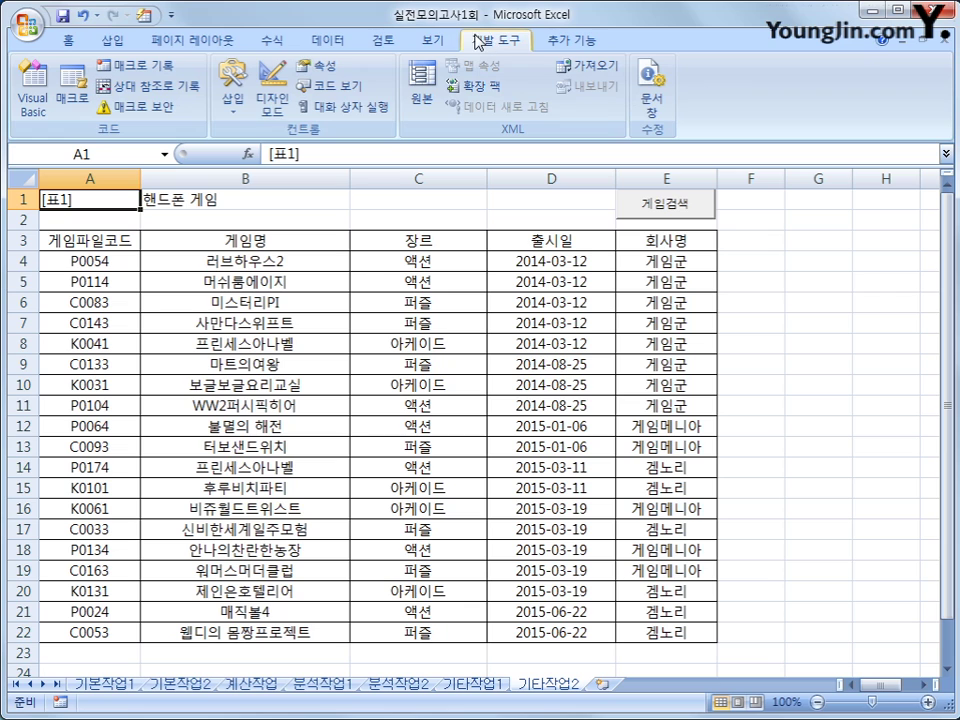
click(270, 100)
click(688, 205)
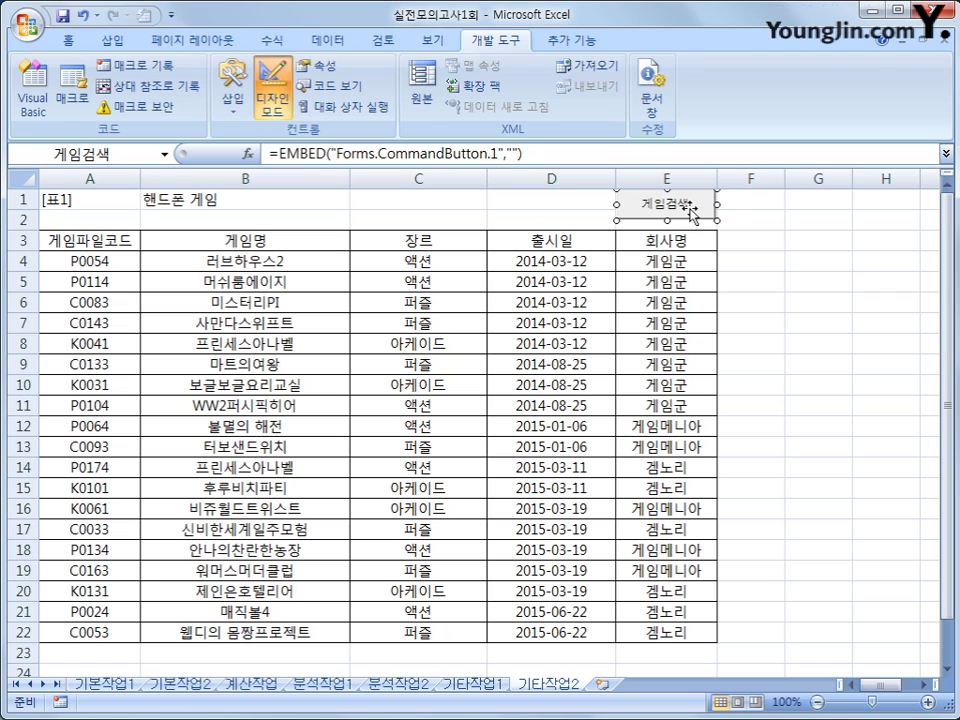
double_click(688, 205)
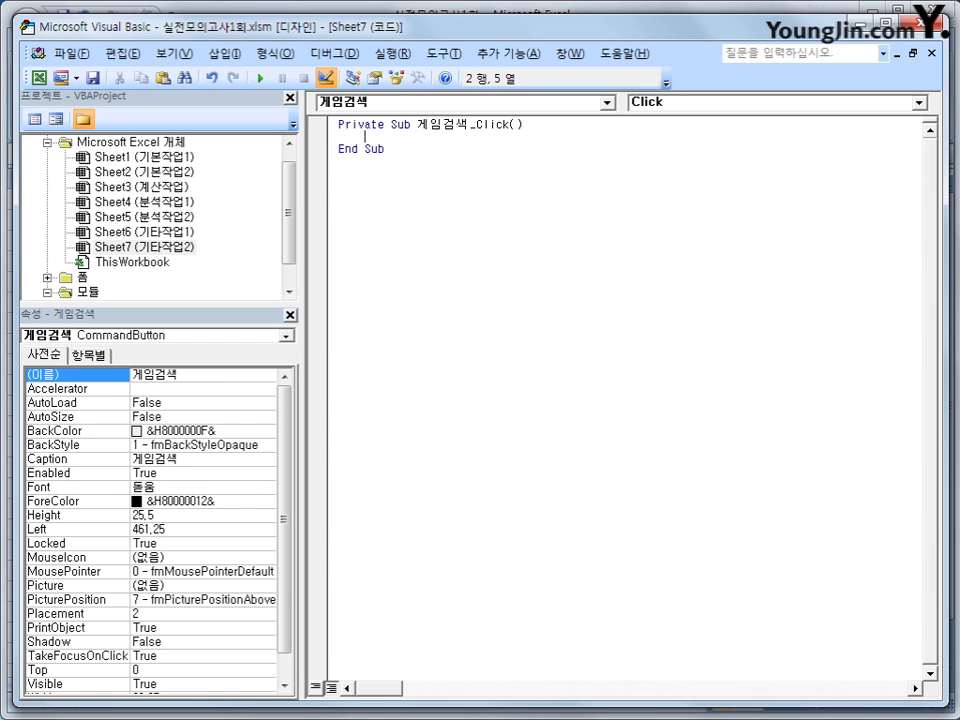
Add the statement 게임검색화면.Show to the 게임검색_Click procedure.
text(게임검색화면)
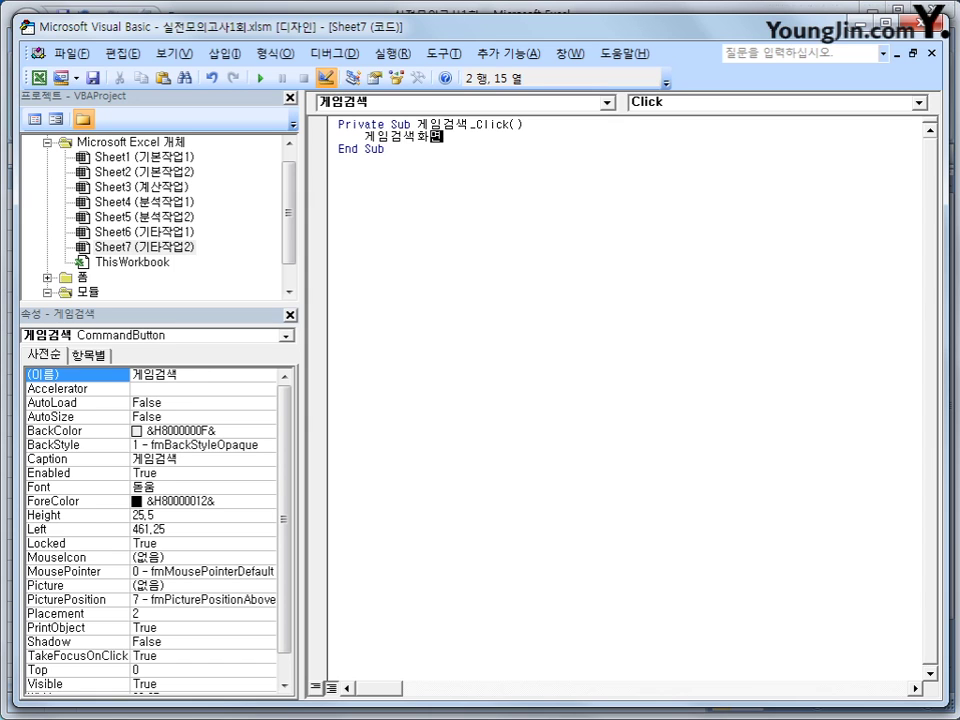
text(.sho)
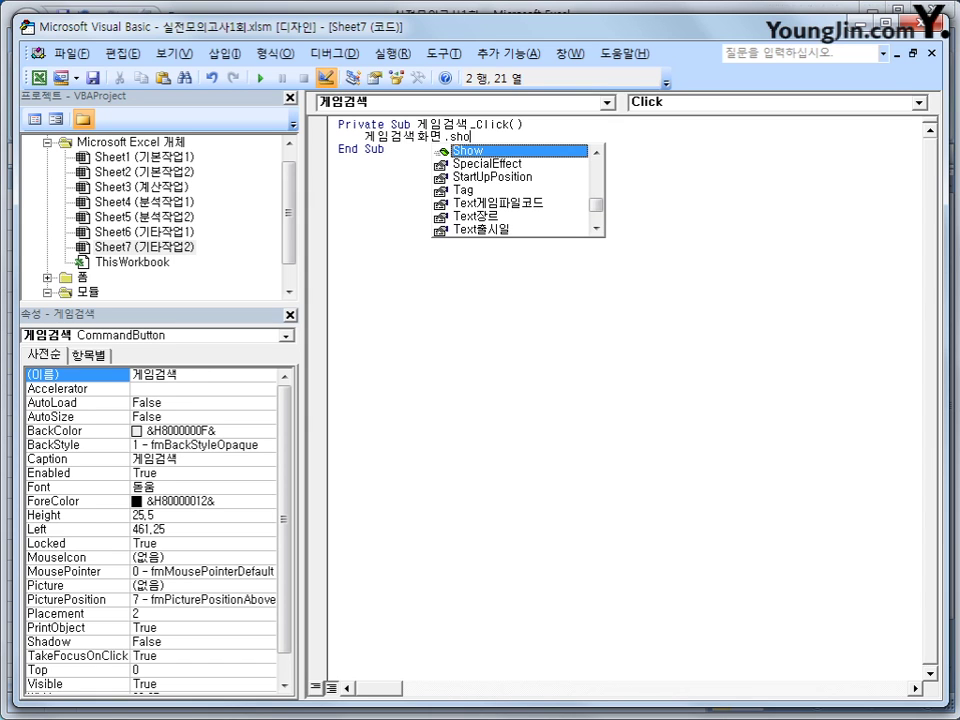
text(w)
key(Tab)
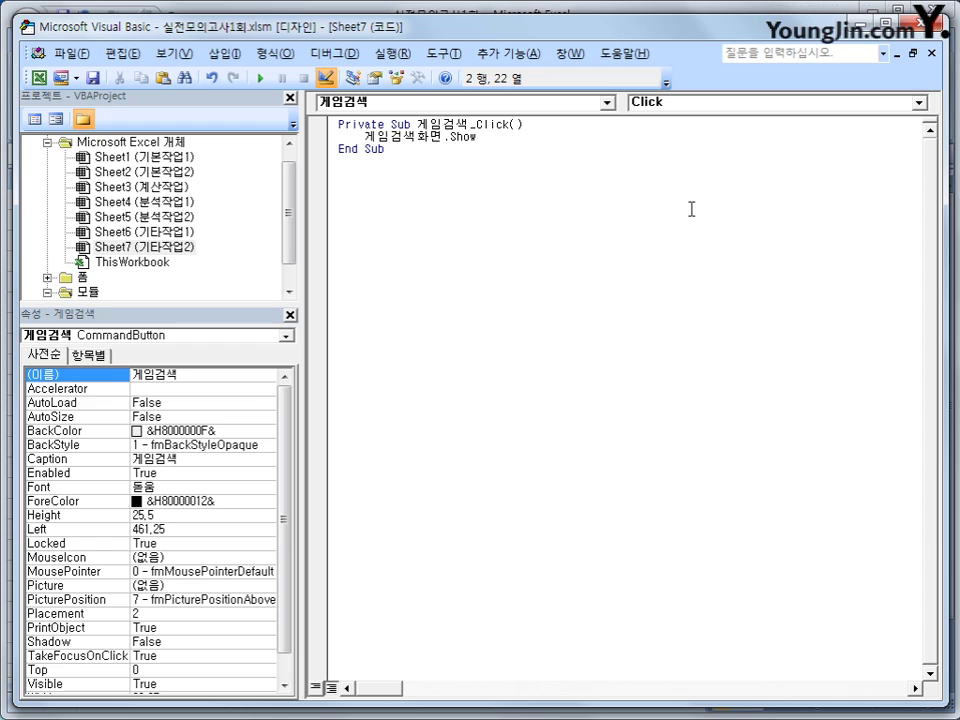
click(671, 216)
Expand the project's forms (폼) folder and open the code window of the 게임검색화면 form.
click(176, 53)
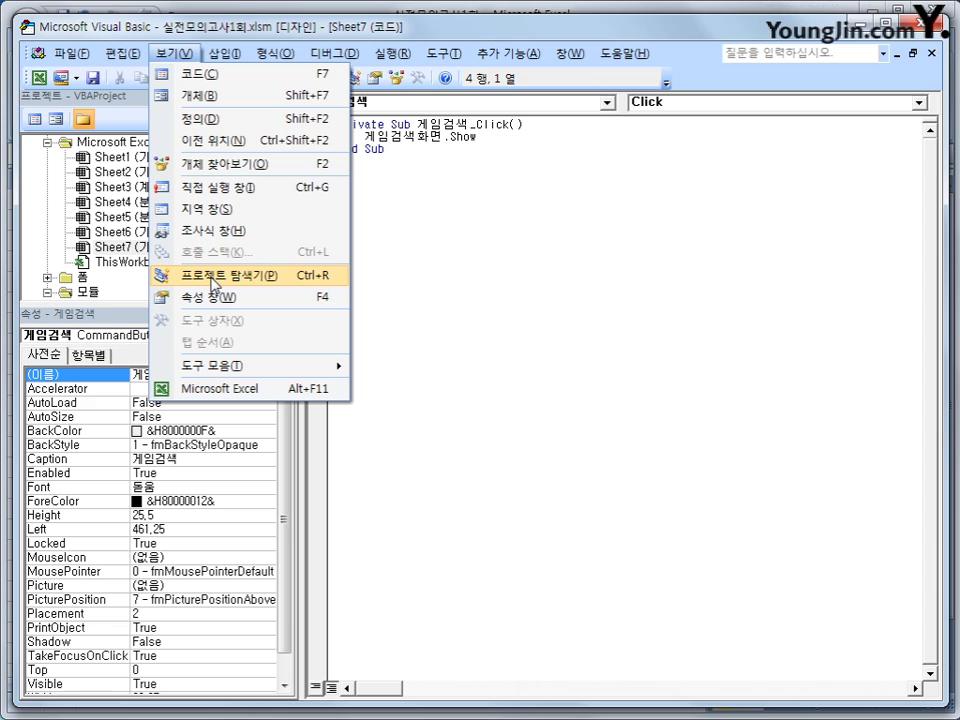
click(84, 282)
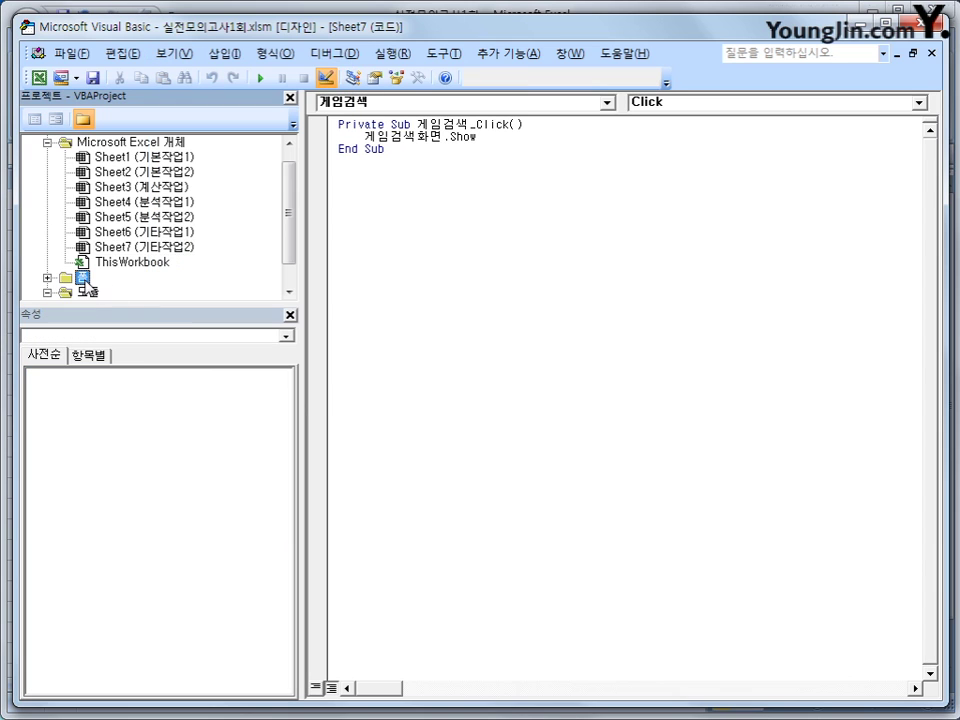
double_click(84, 283)
click(141, 294)
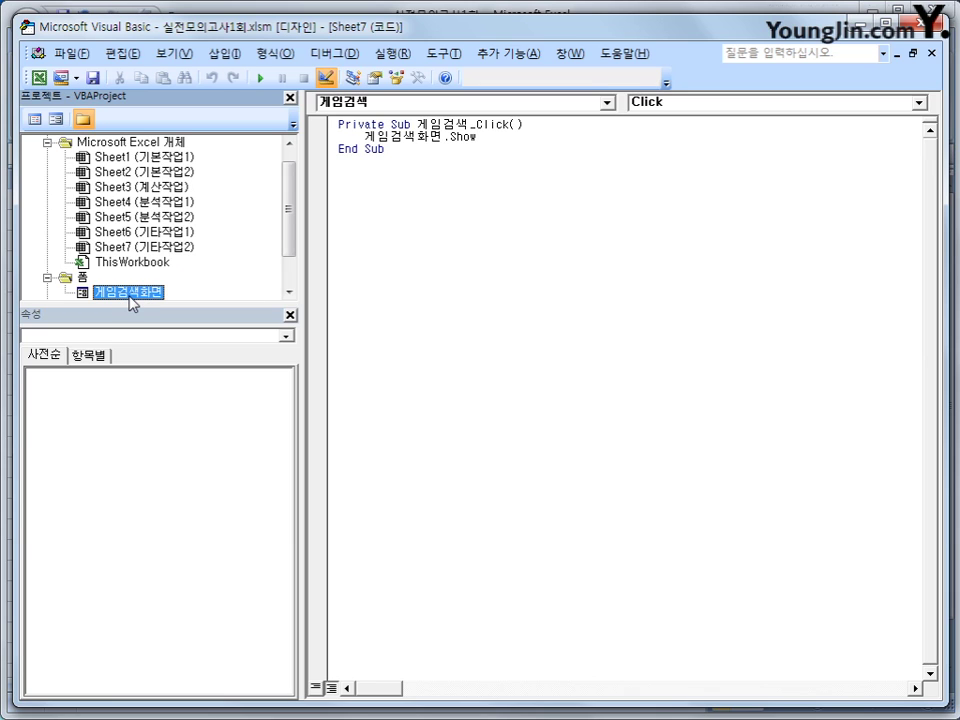
click(37, 120)
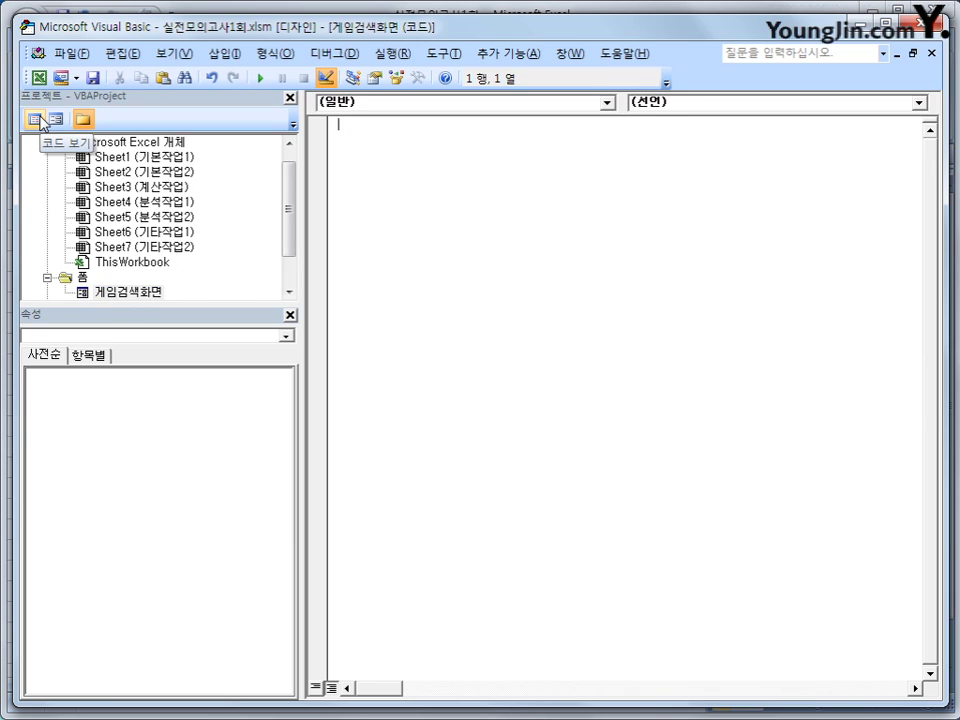
Create the UserForm's Initialize event procedure in the form's code.
click(514, 104)
scroll(597, 220, down, 1)
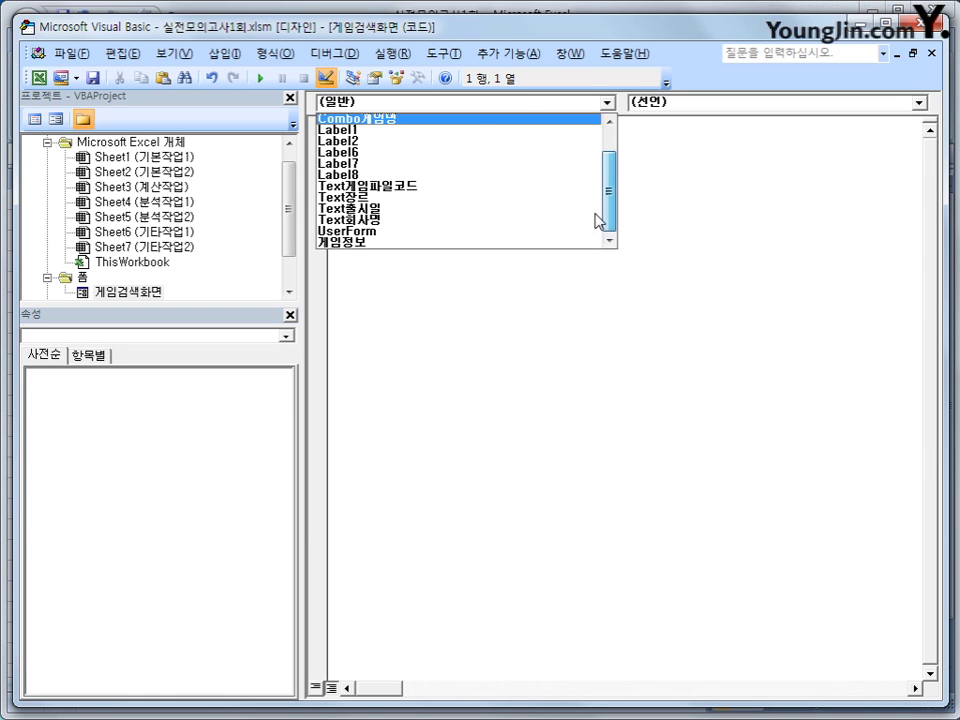
click(479, 232)
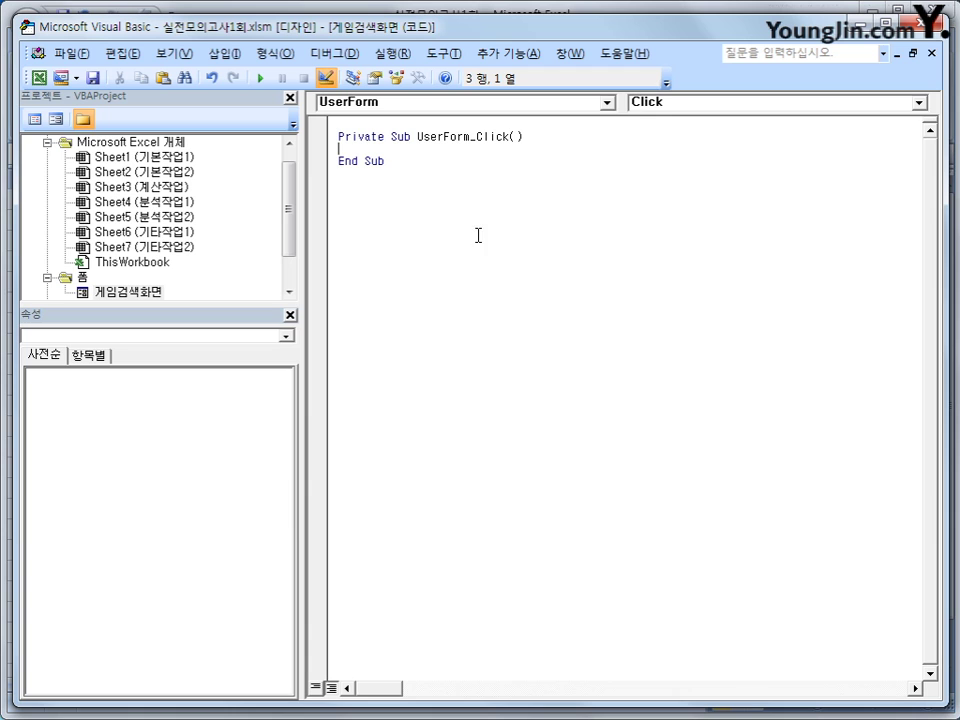
click(683, 104)
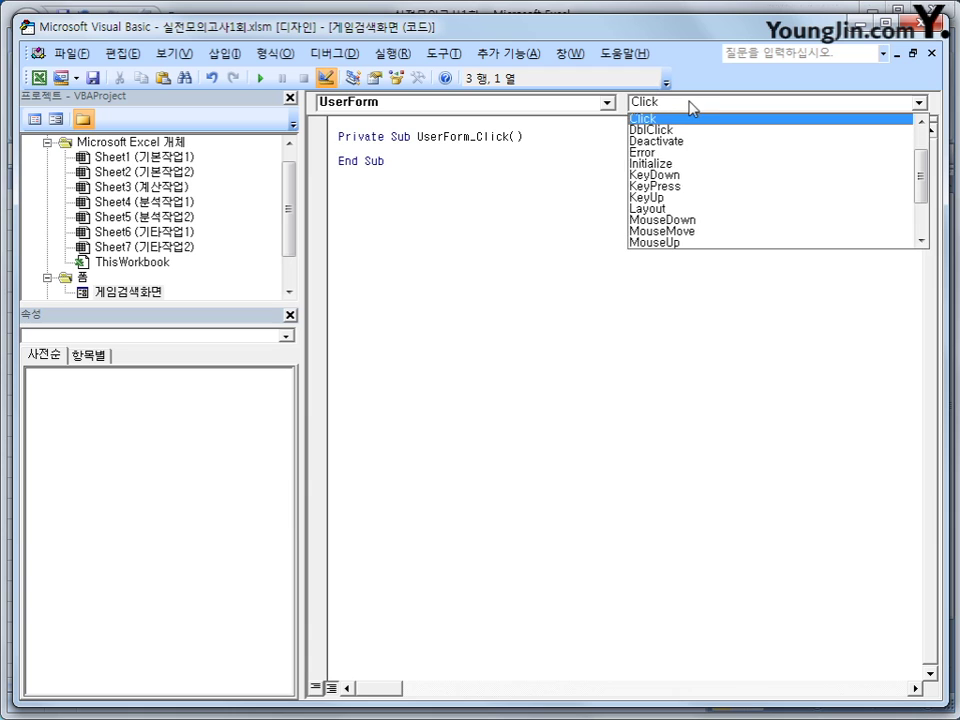
click(693, 166)
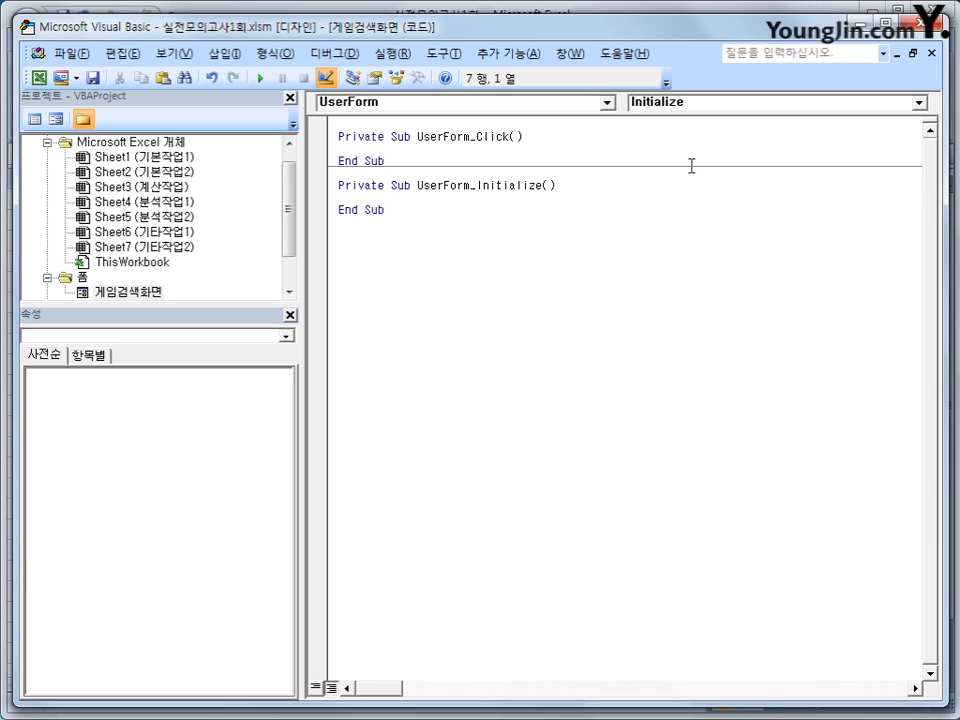
Add the statement Combo게임명.RowSource = "B4:B22" to the UserForm_Initialize procedure.
key(Tab)
text(combo게임명 )
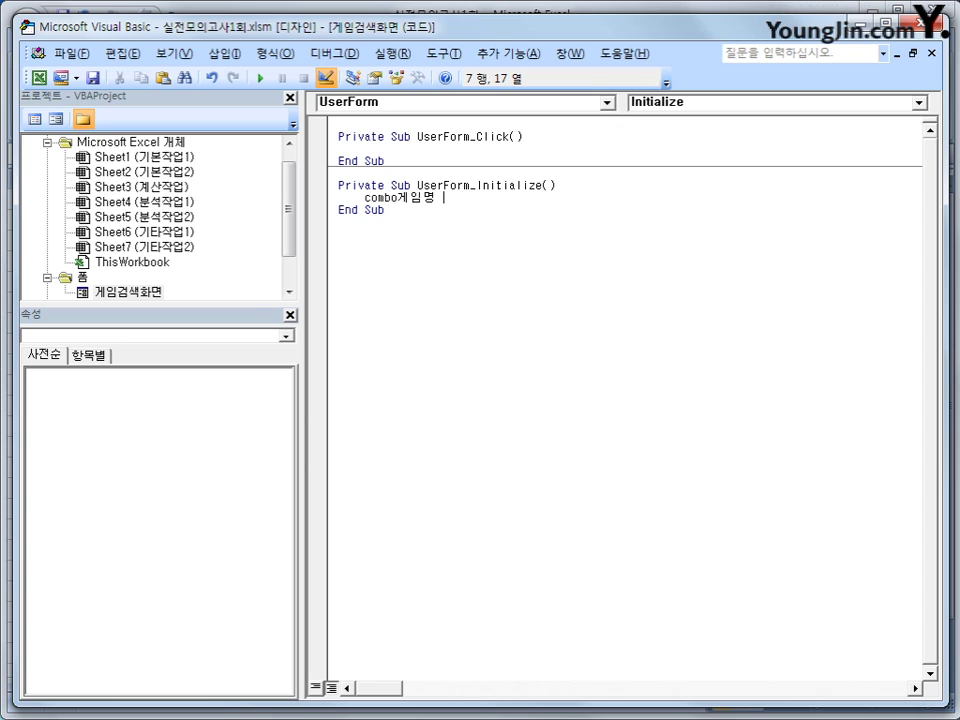
text(=)
key(BackSpace)
key(BackSpace)
key(BackSpace)
text(.)
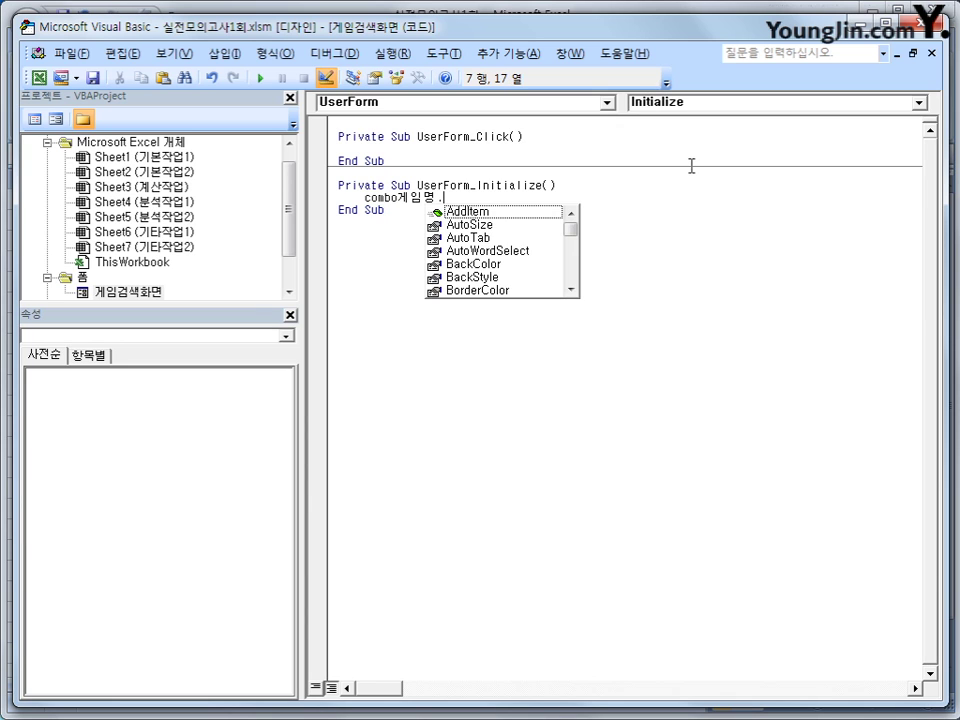
text(row)
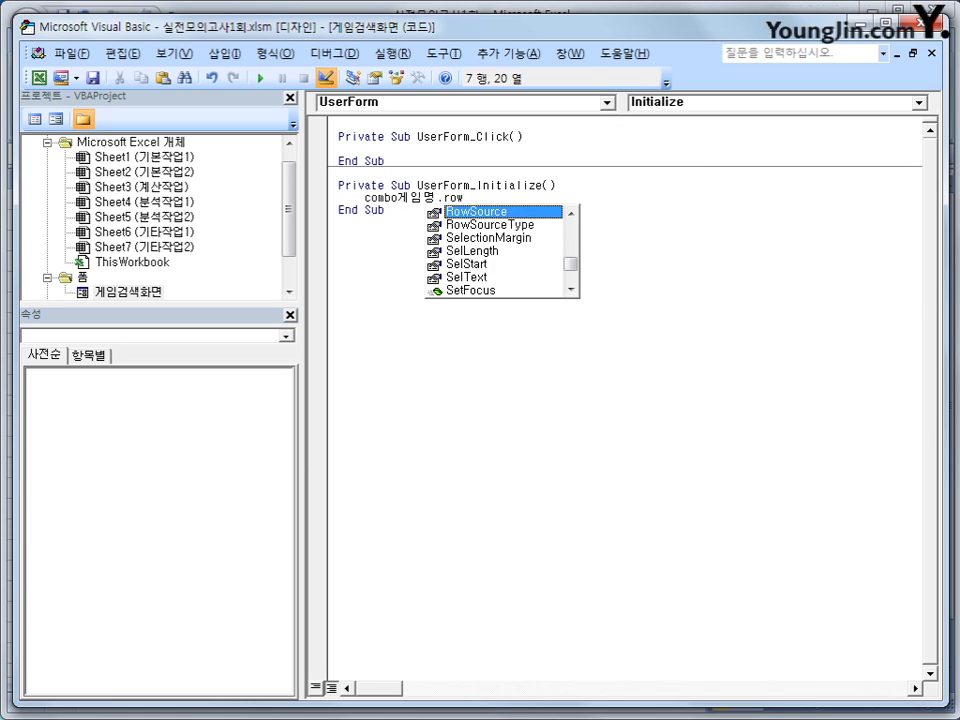
key(Tab)
text(=)
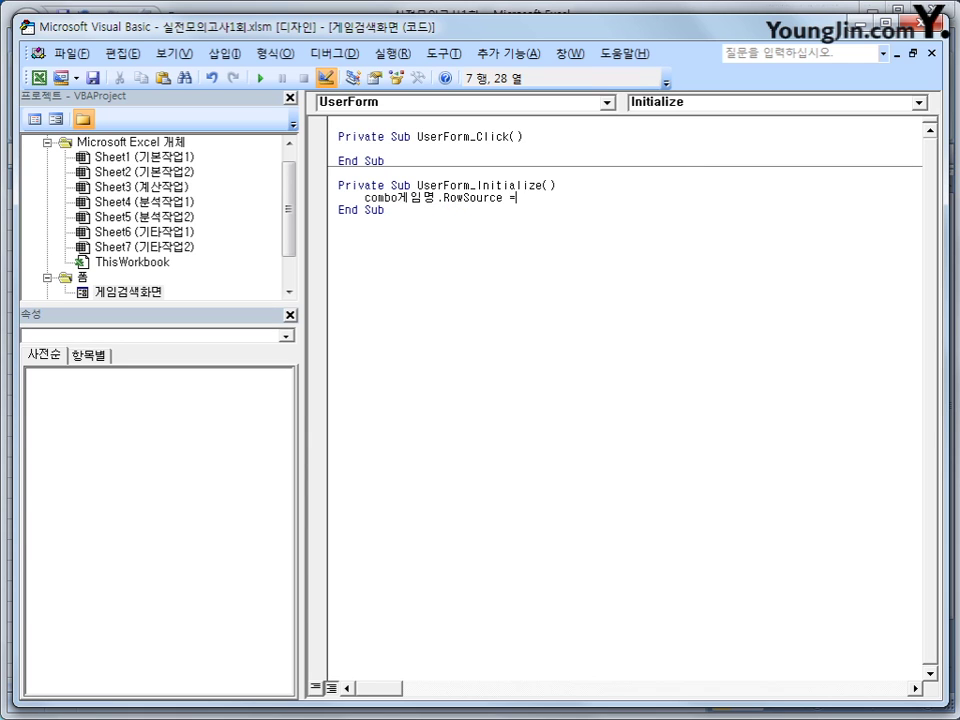
text("B4:B22")
click(665, 364)
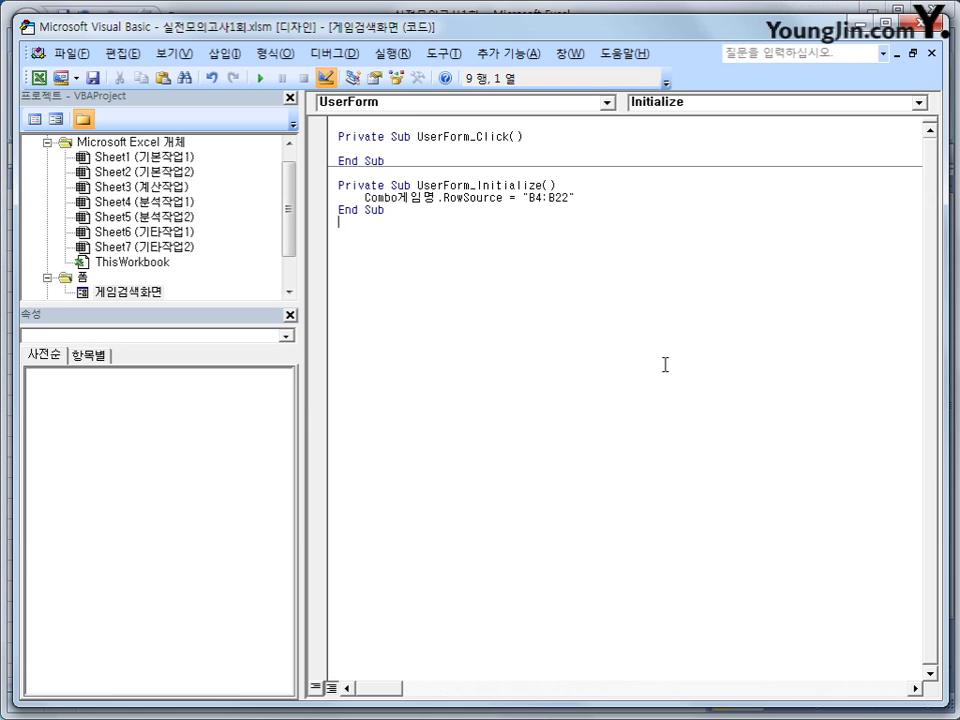
Create the cmd종료 button's Click procedure and add the statement Unload Me to it.
click(497, 104)
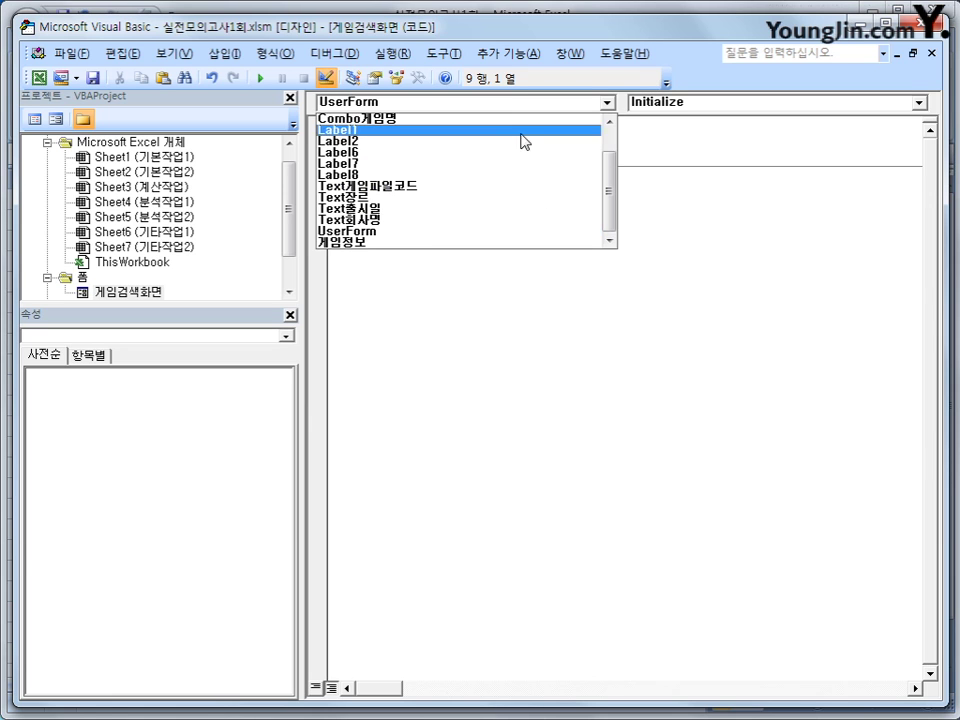
drag(608, 165, 621, 133)
click(541, 143)
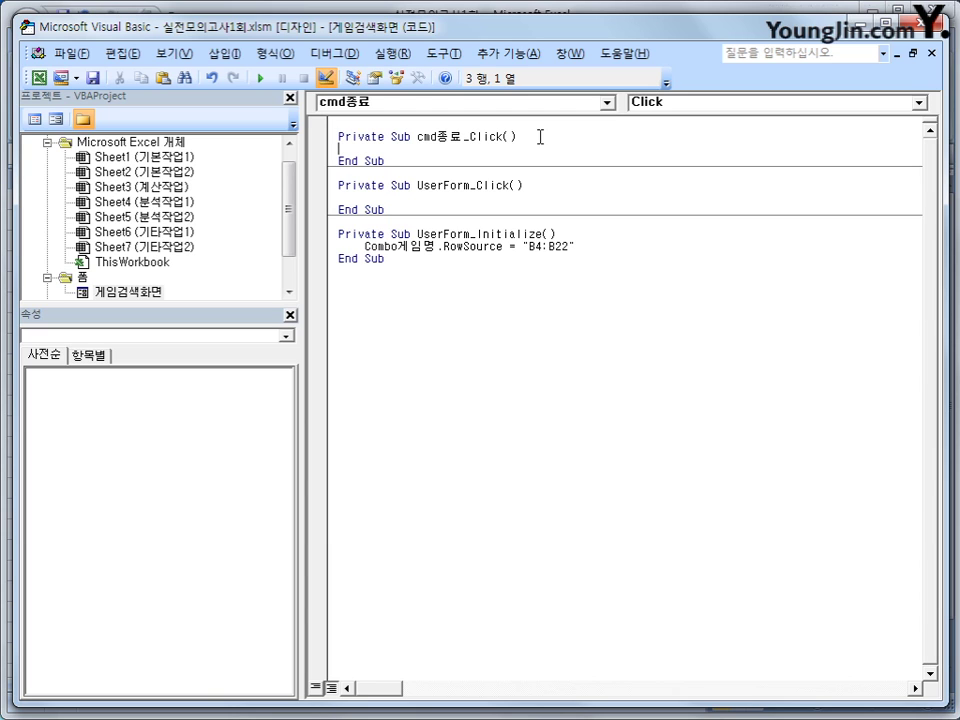
key(Tab)
text(unload me)
key(Return)
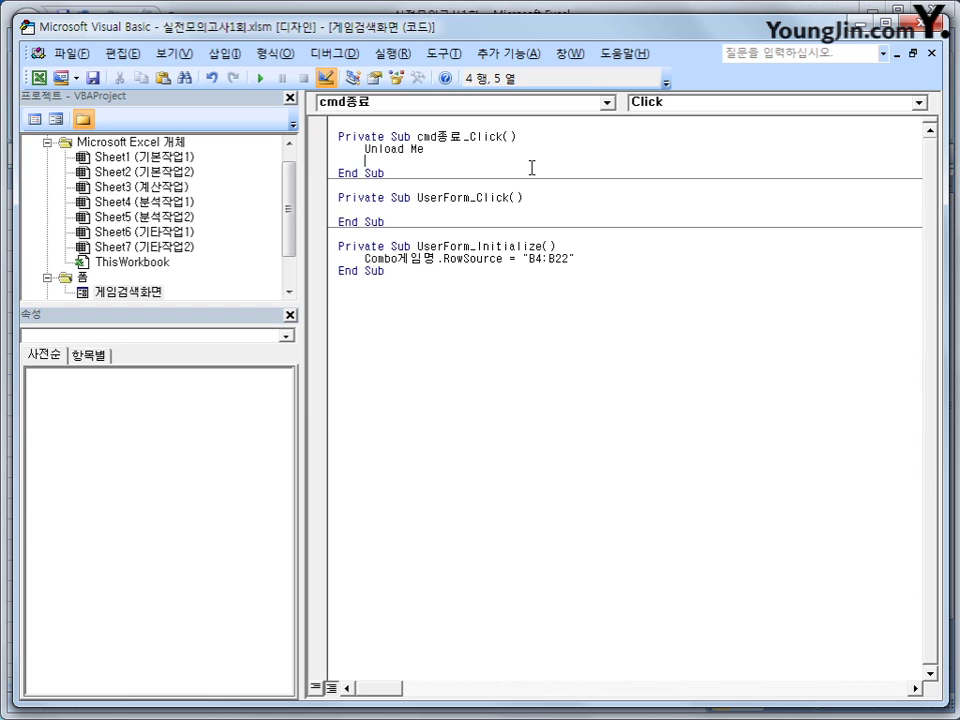
Add the statement [B1].Font.Bold = True below Unload Me in the cmd종료_Click procedure.
text([B1].font.blod)
key(BackSpace)
key(BackSpace)
key(BackSpace)
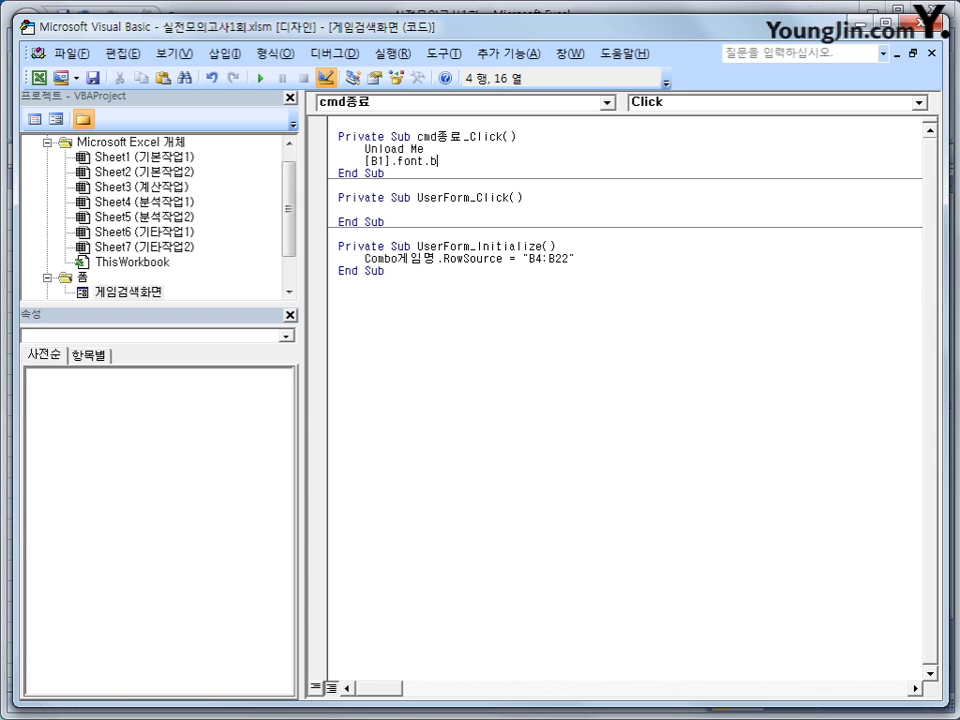
text(old =true)
key(Down)
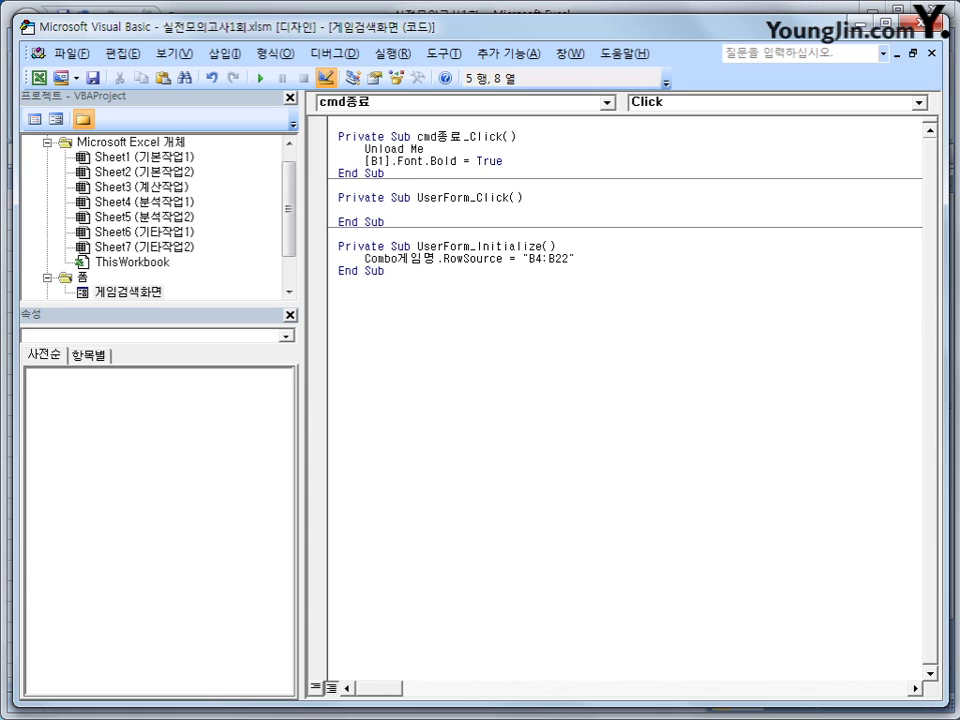
click(512, 303)
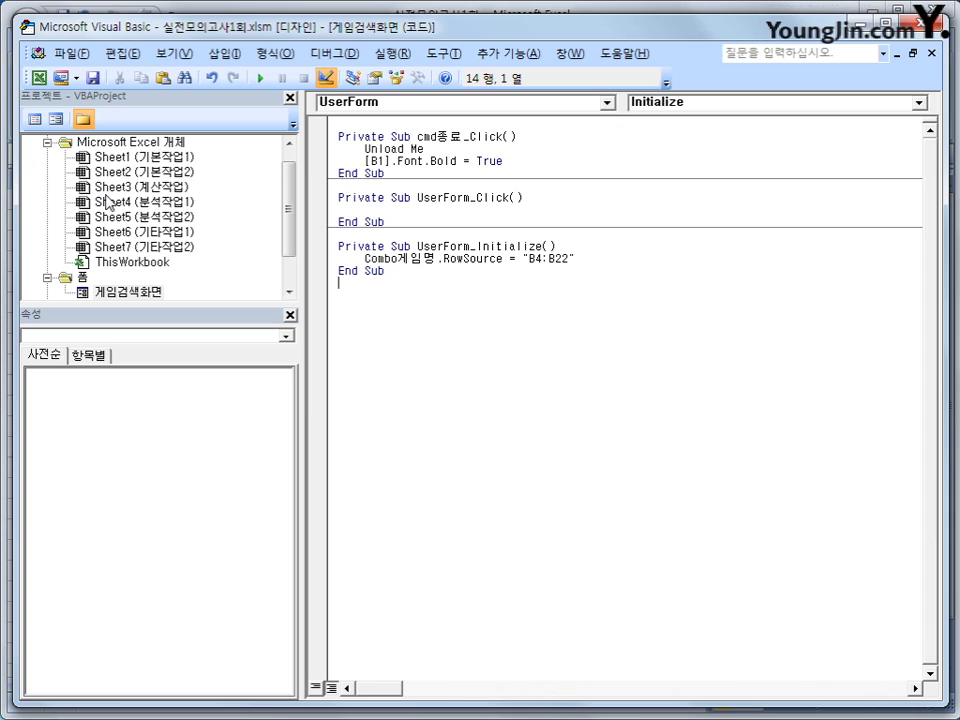
Return to the 기타작업2 sheet in Excel, turn off design mode and run the 게임검색 button to display the search form.
click(37, 80)
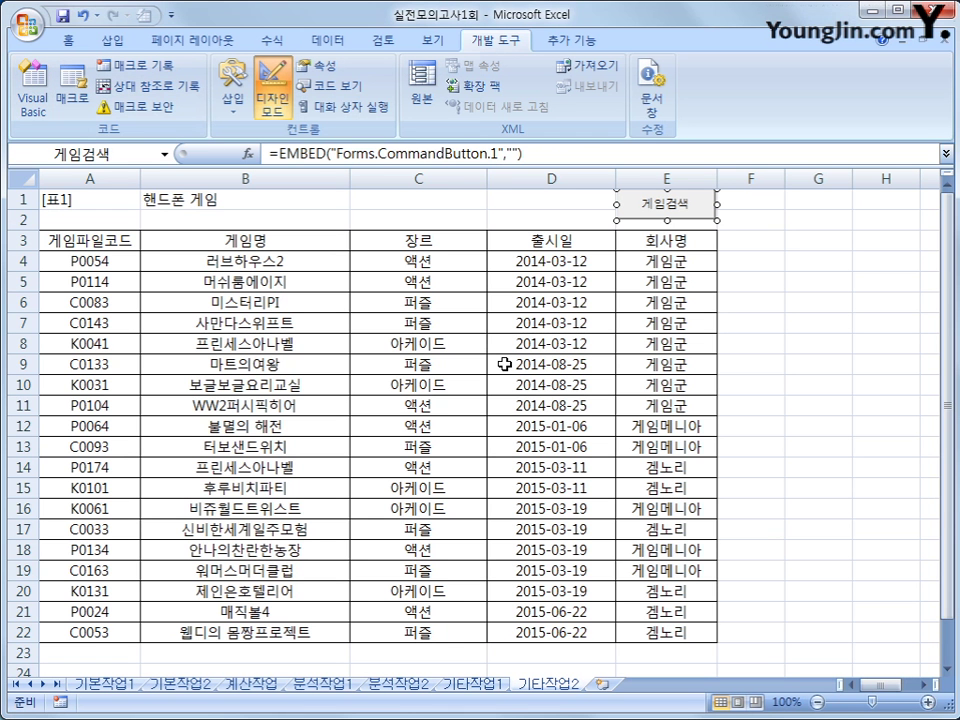
click(276, 108)
click(867, 298)
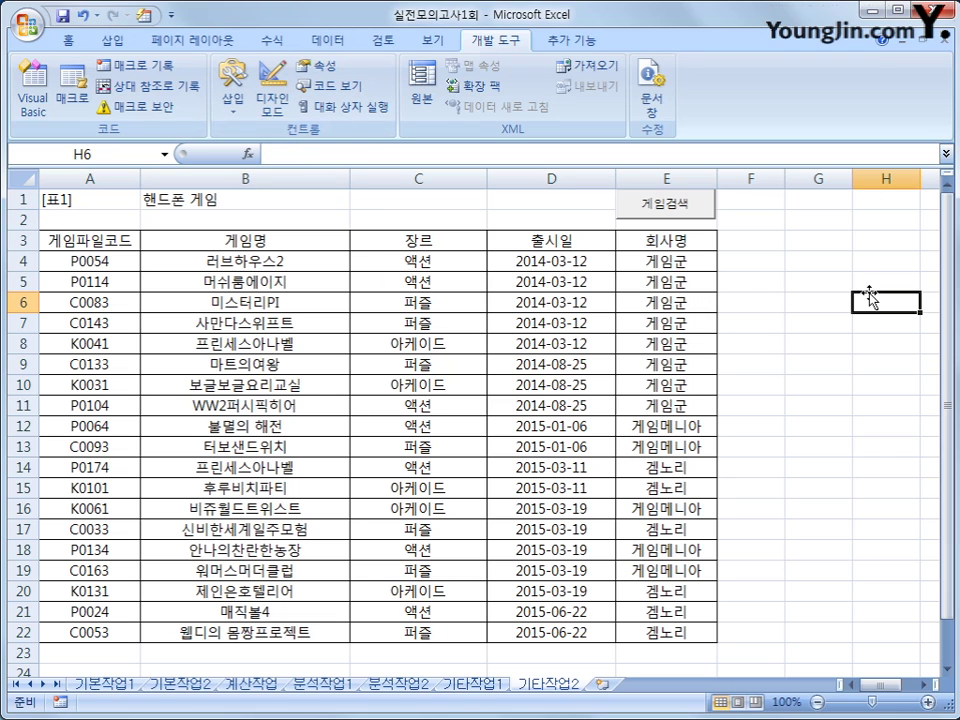
click(688, 220)
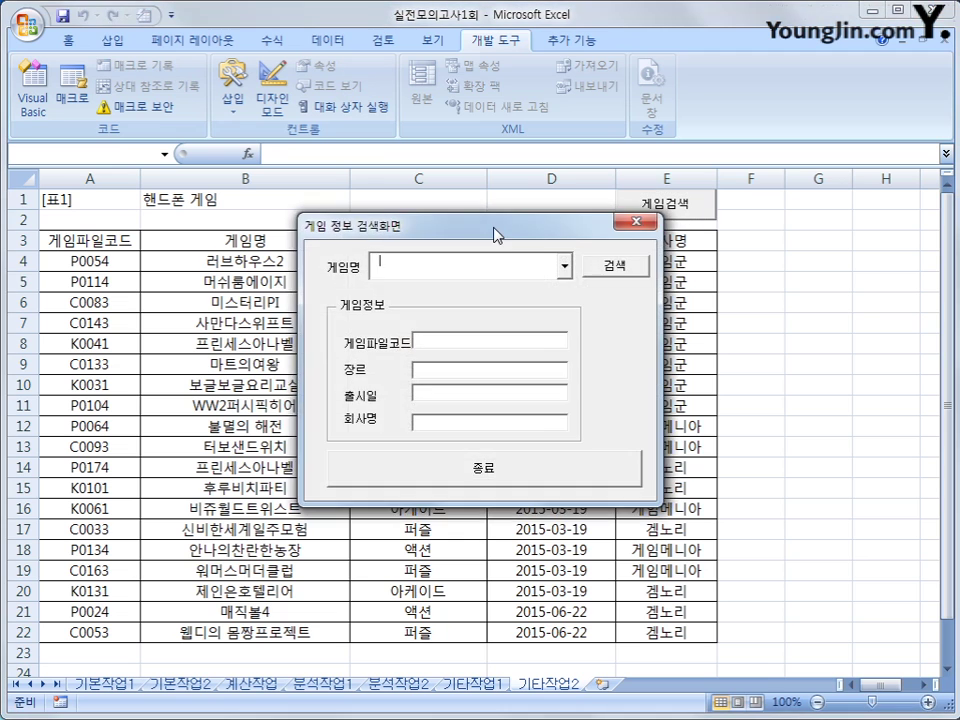
drag(499, 231, 293, 357)
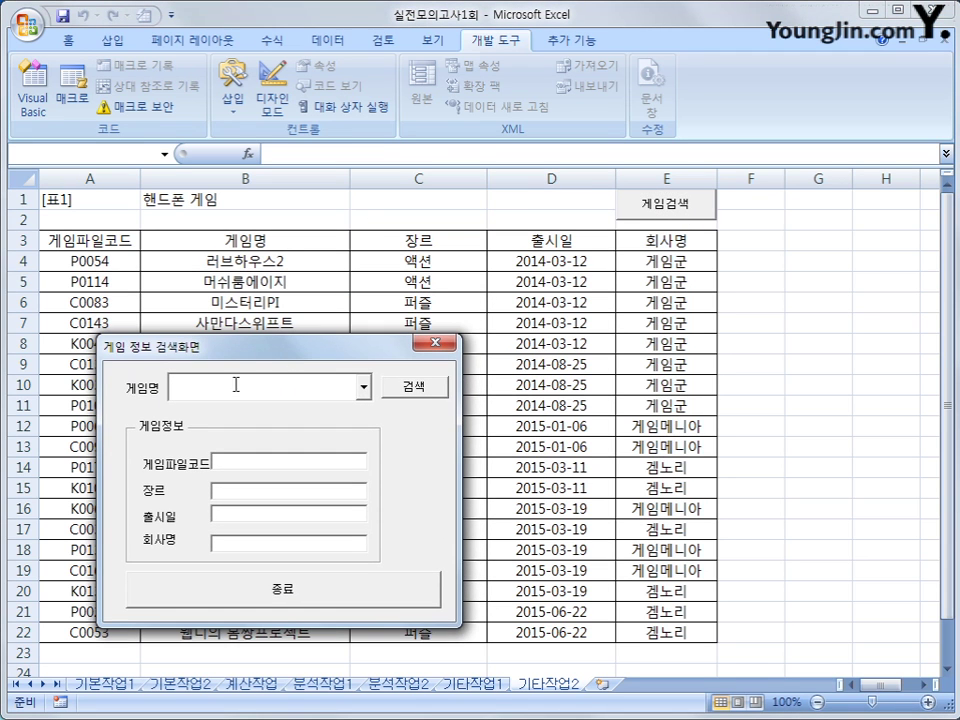
Inspect the form's 게임명 list, then close the form with its 종료 button and check cell B1's formatting.
click(364, 389)
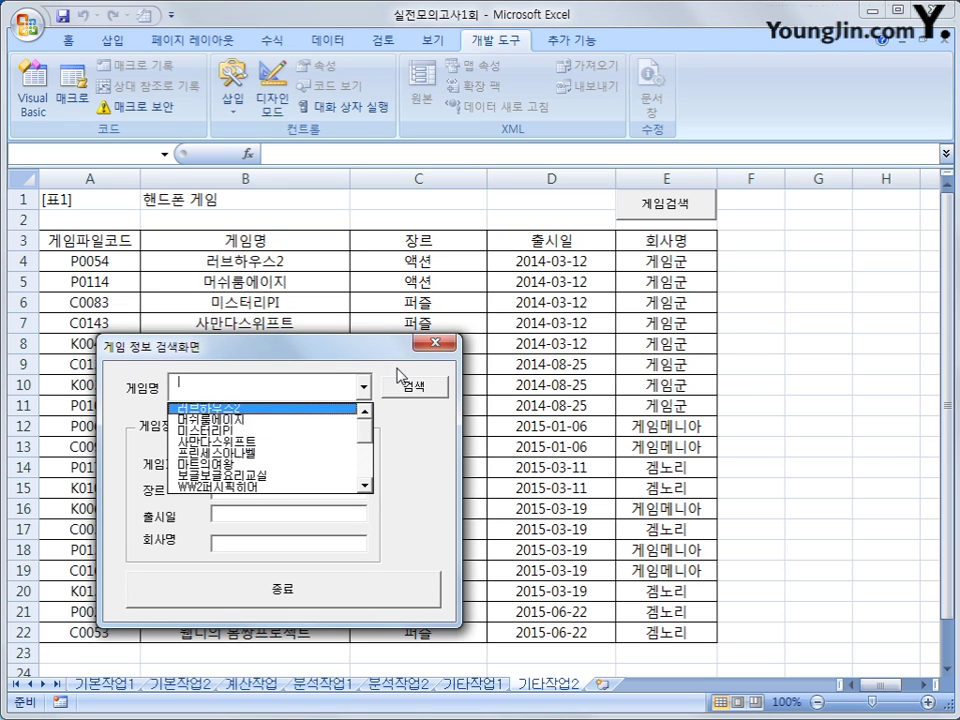
click(358, 370)
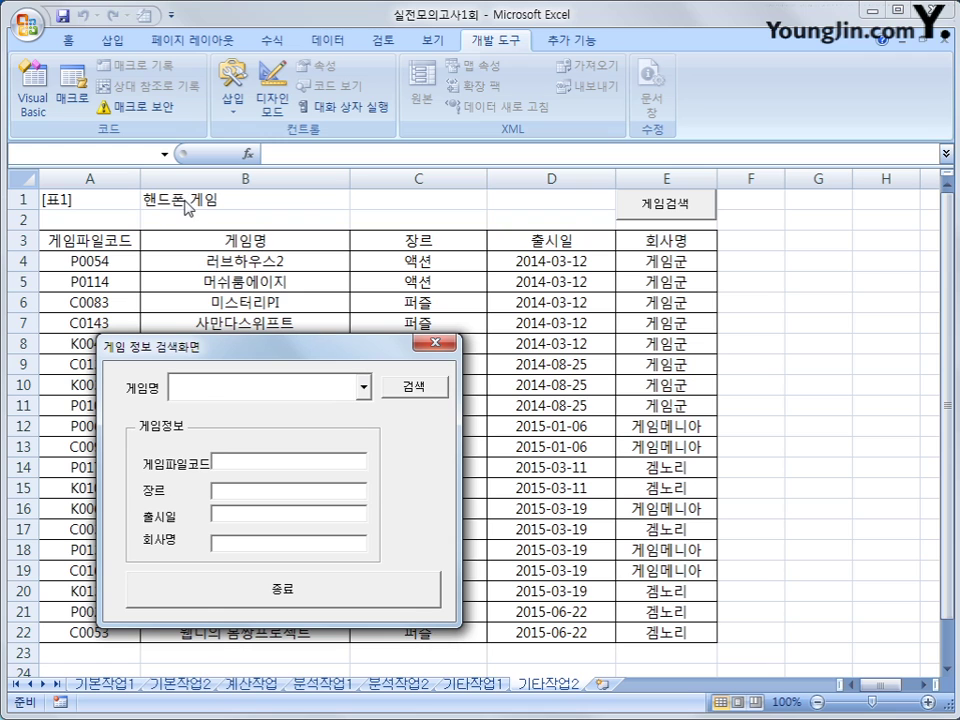
click(354, 588)
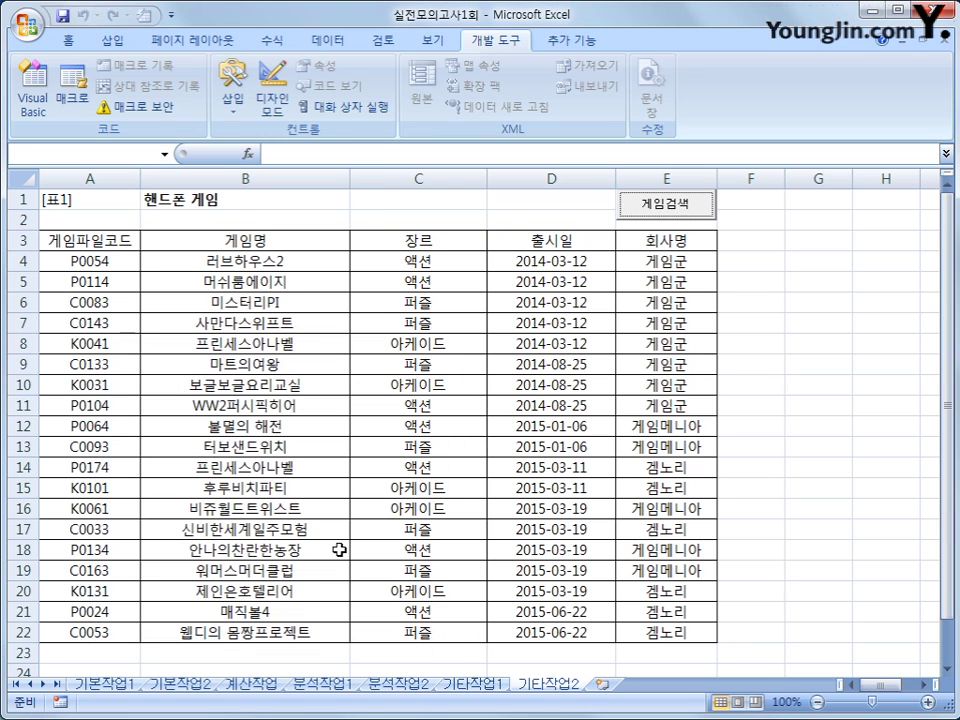
click(242, 203)
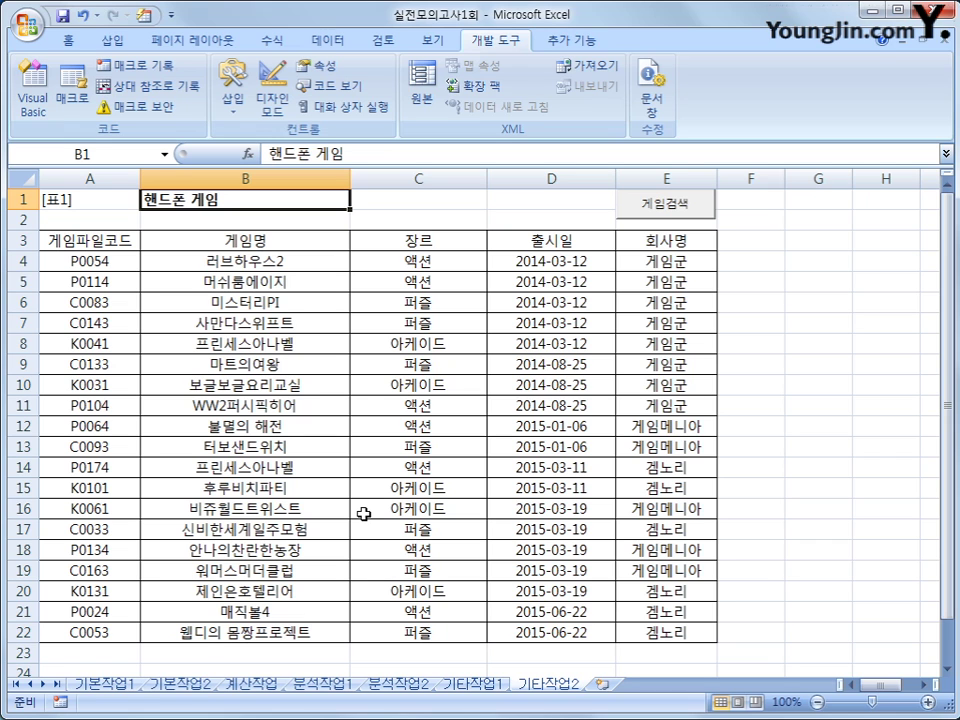
Run the 게임검색 button, reposition the search form to reveal the table's first rows, and choose 러브하우스2 as the 게임명.
click(666, 203)
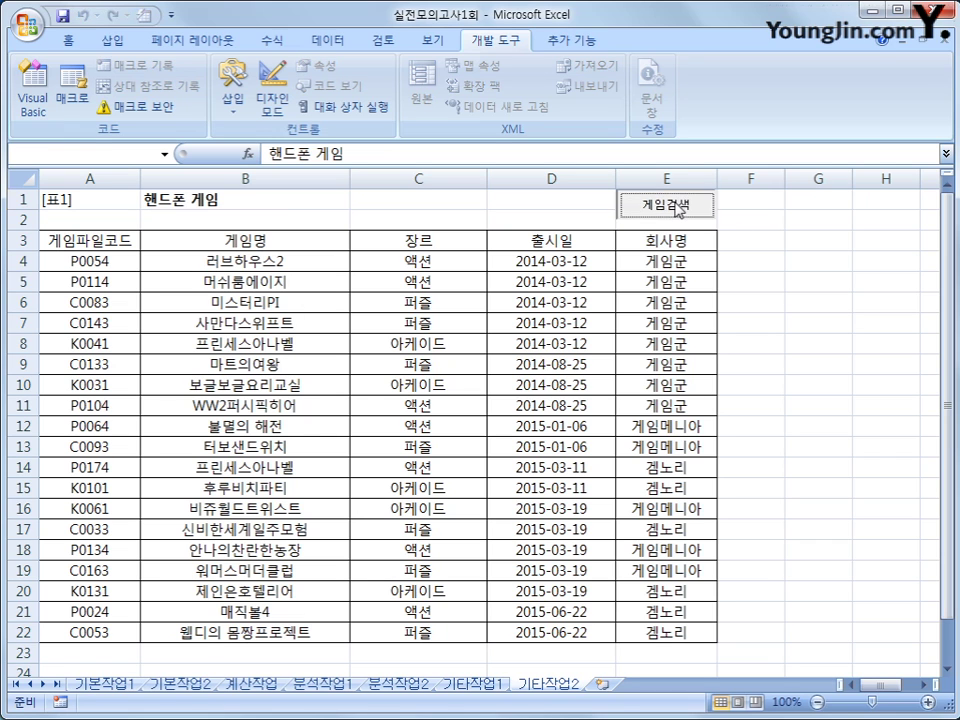
drag(458, 231, 562, 316)
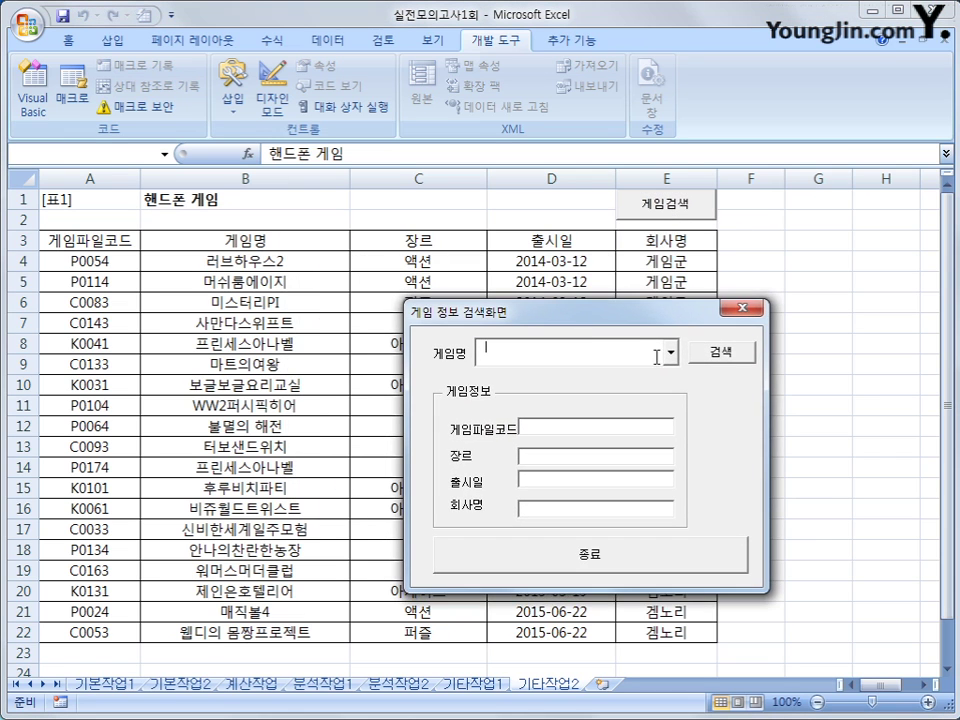
click(669, 351)
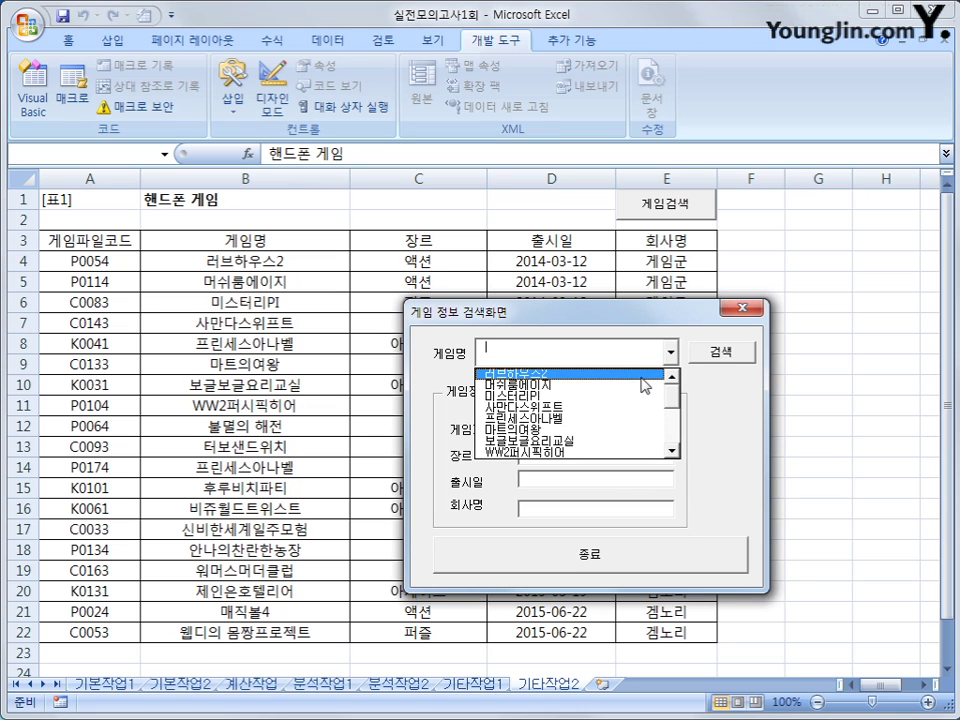
click(641, 375)
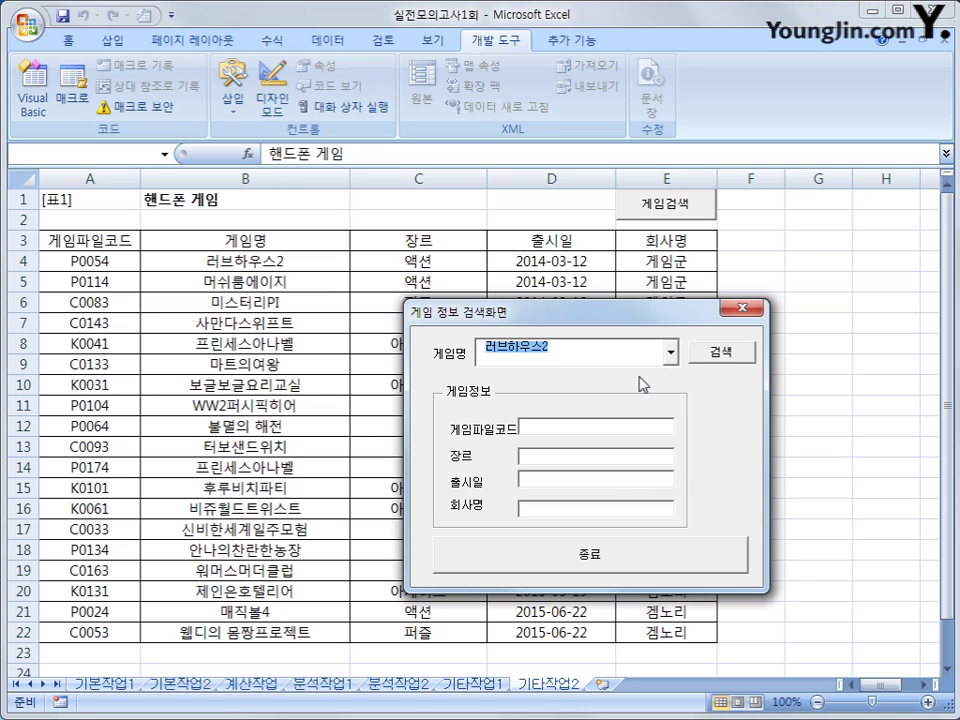
click(606, 426)
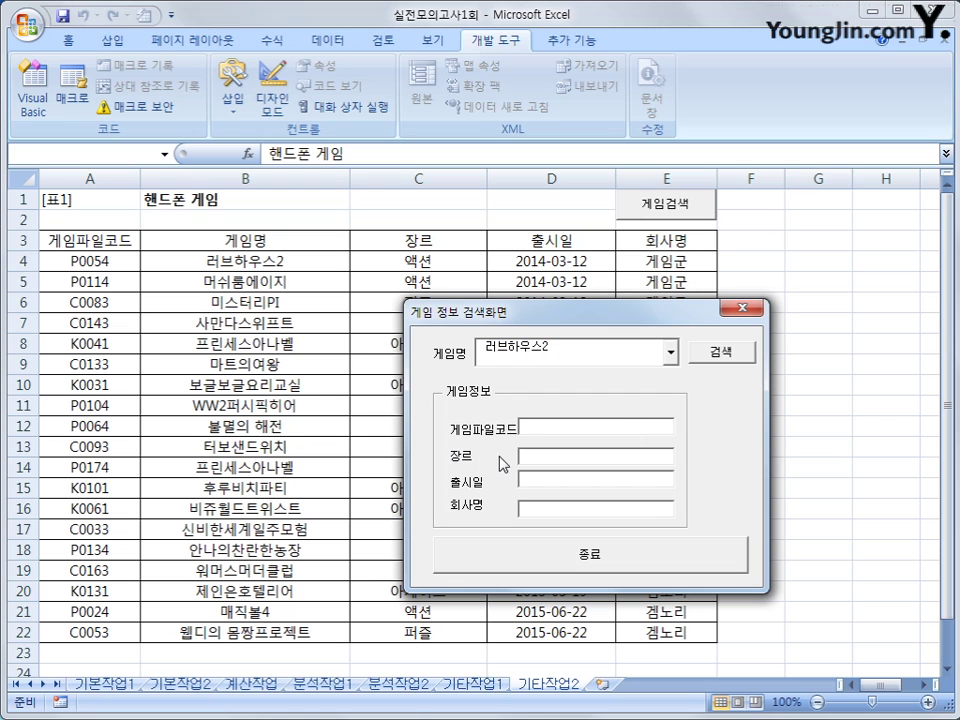
click(527, 479)
click(670, 353)
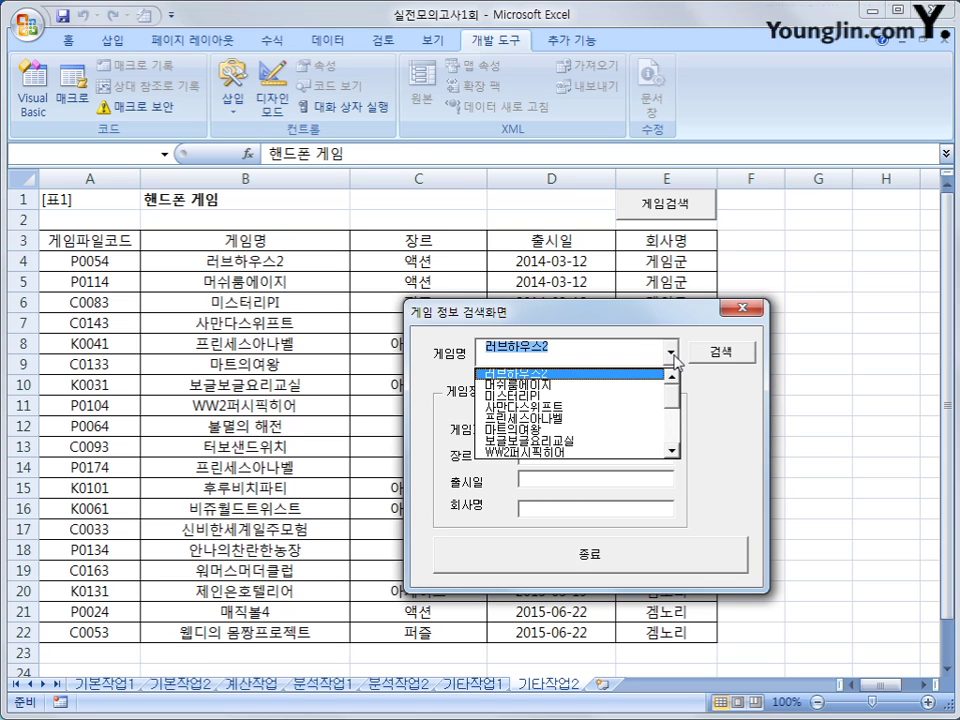
click(585, 378)
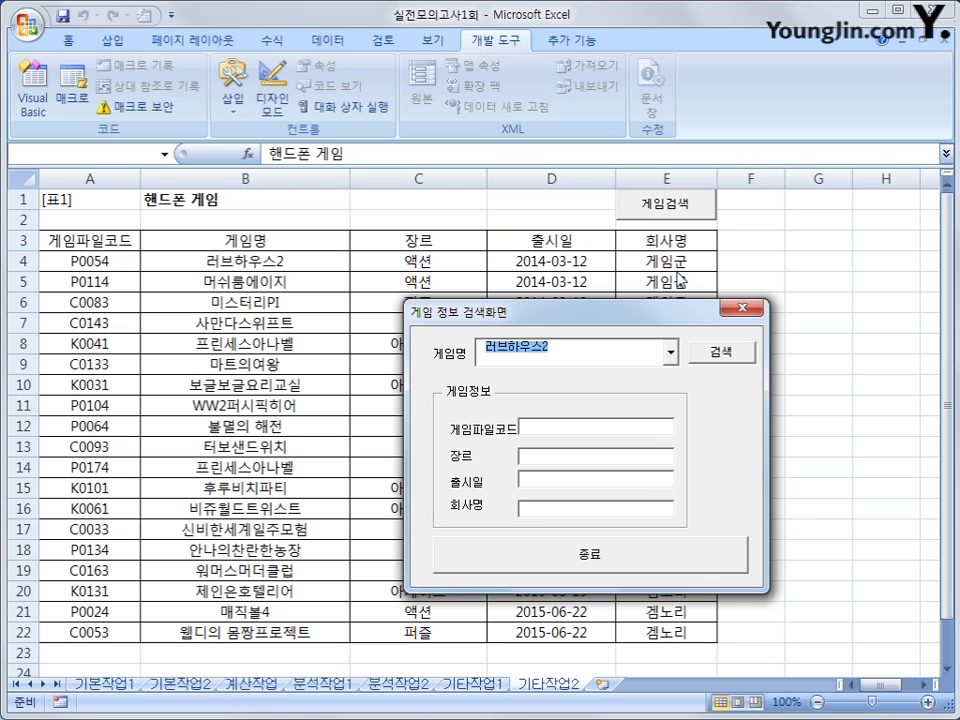
Choose 머쉬룸에이지 as the 게임명 to compare it with its table row, then close the search form.
click(670, 351)
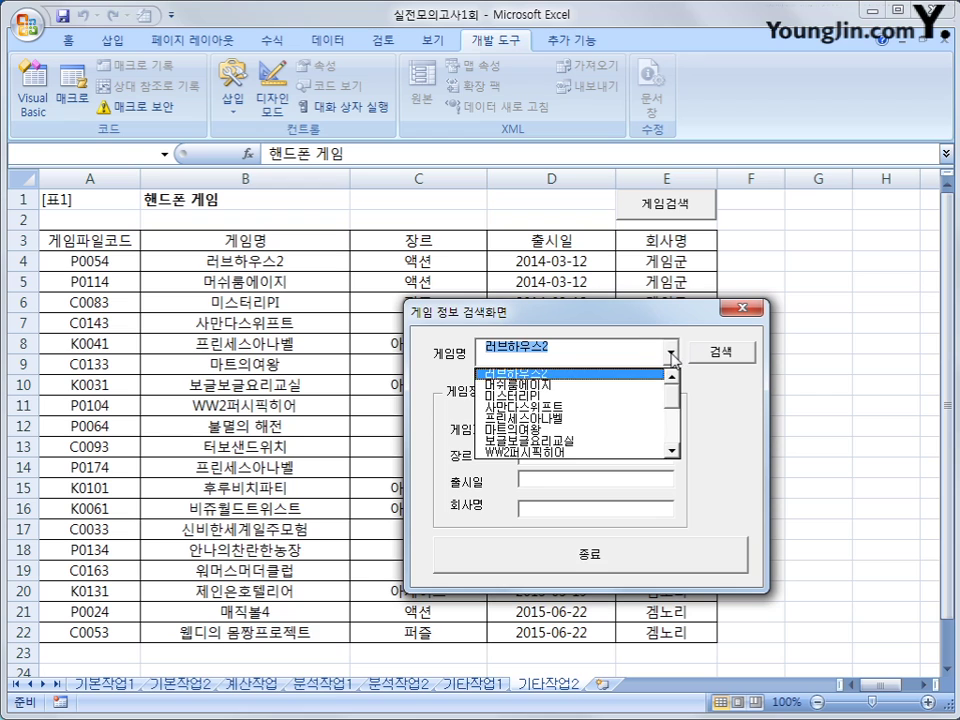
click(641, 393)
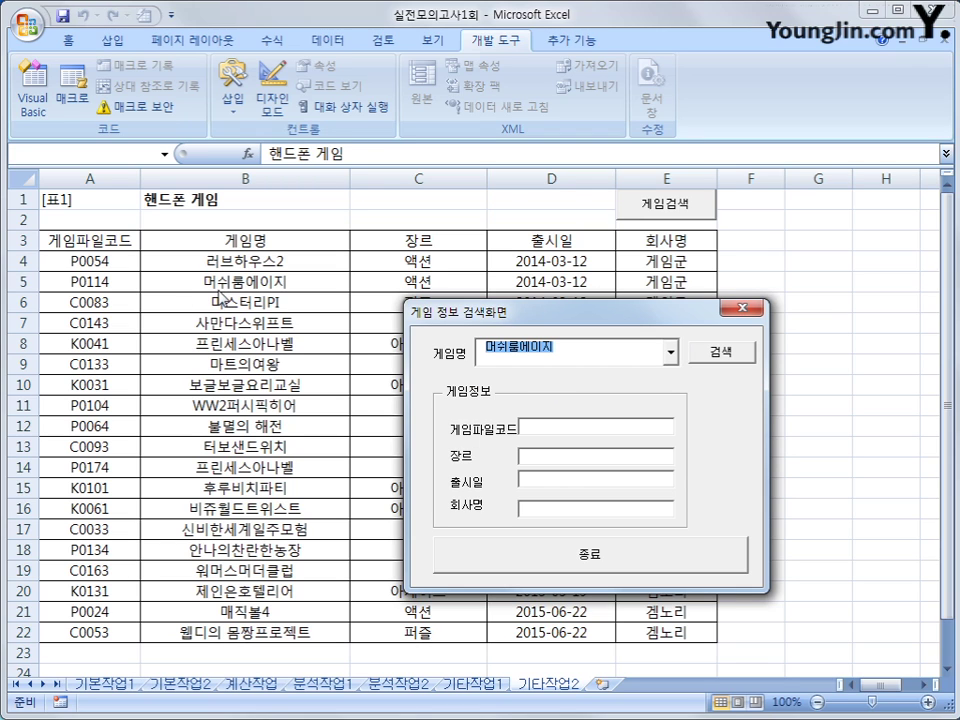
click(550, 428)
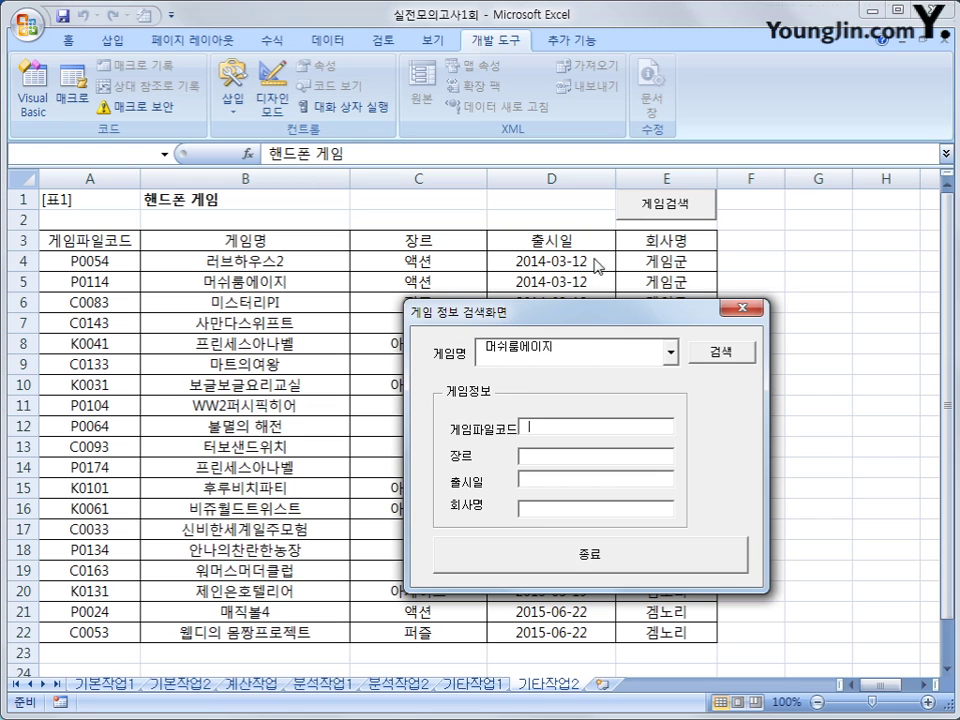
click(567, 427)
click(745, 309)
click(802, 347)
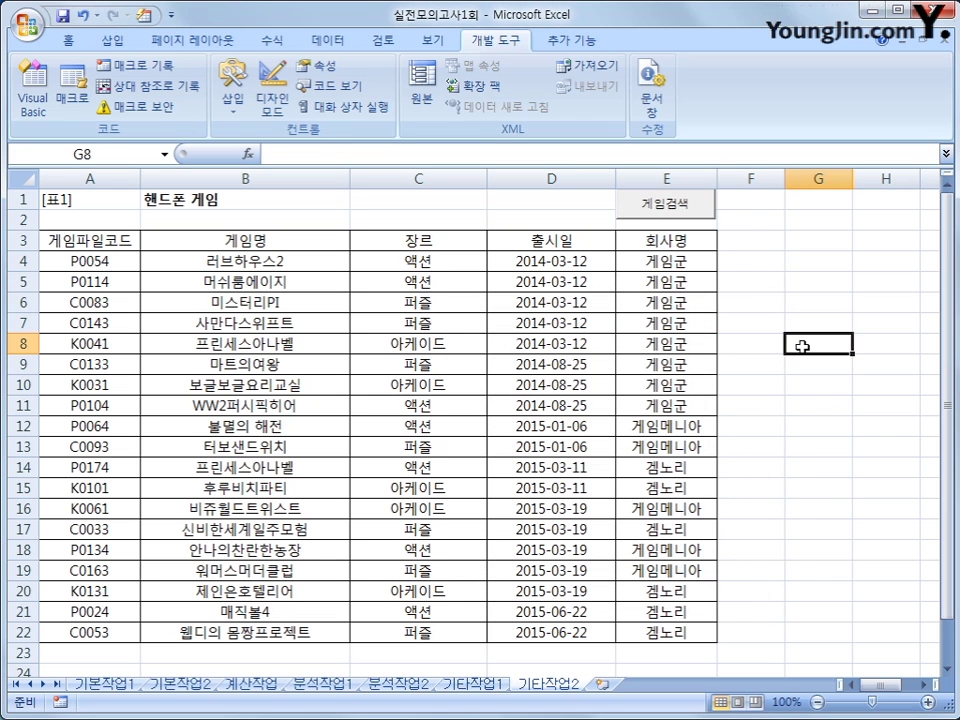
Switch to the Visual Basic editor and create the cmd검색 button's Click procedure in the 게임검색화면 code.
click(31, 92)
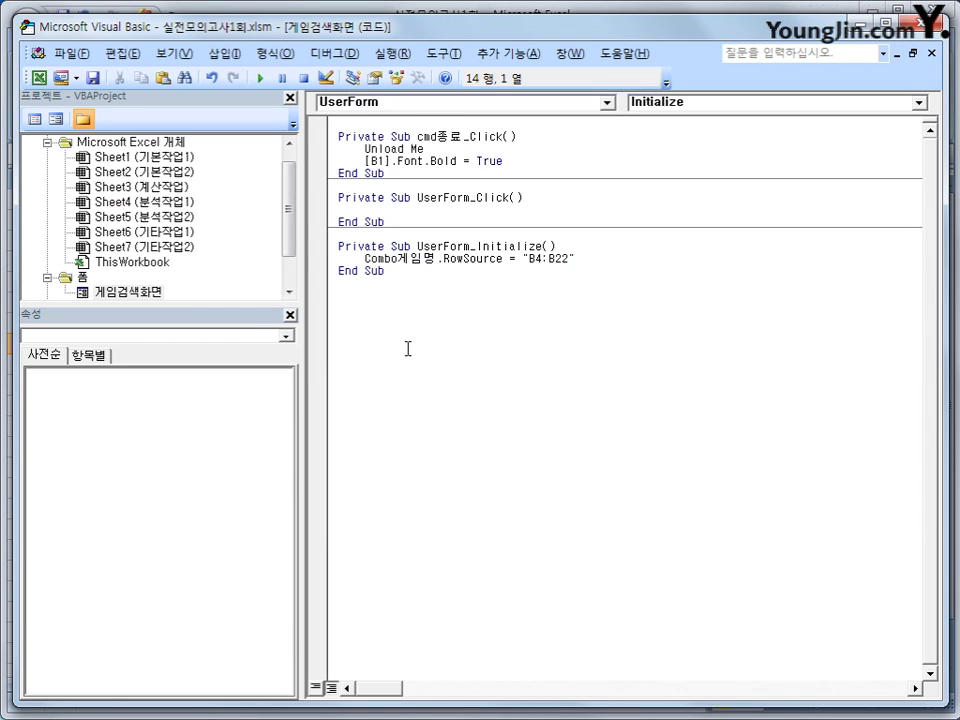
click(408, 103)
drag(609, 191, 612, 150)
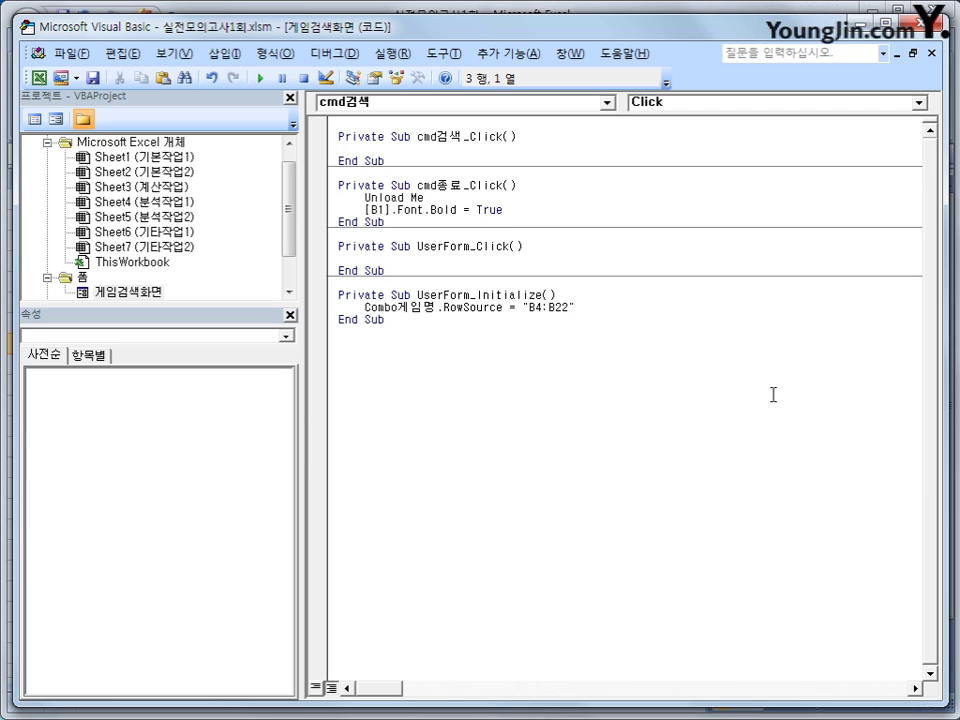
Add the statement iRow = Combo게임명.ListIndex + 4 to the cmd검색_Click procedure, leaving a blank line above it.
key(Return)
key(Tab)
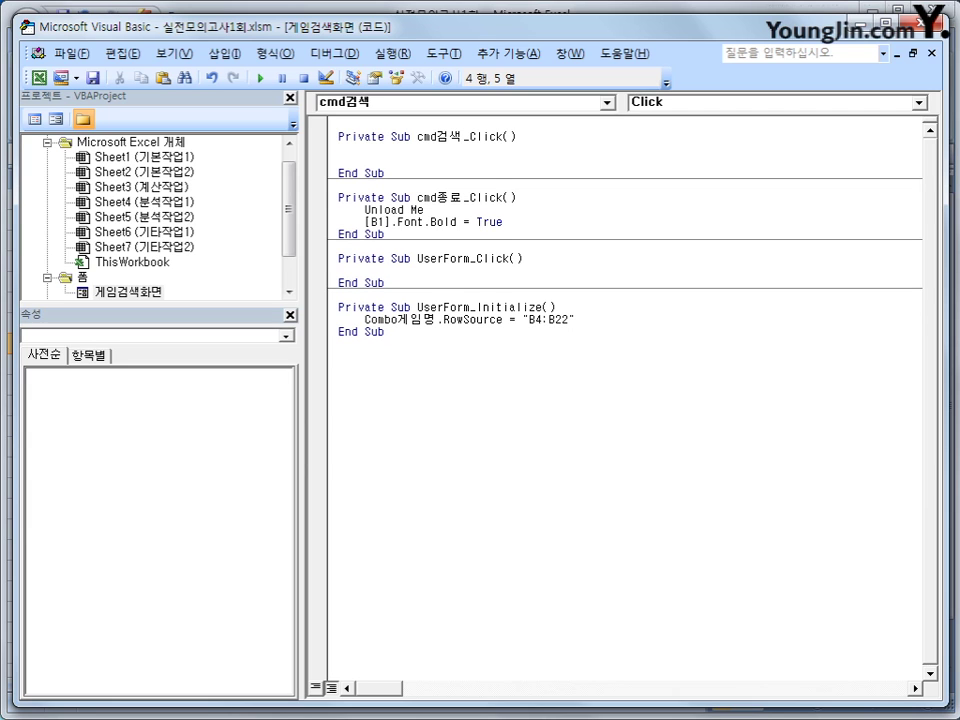
text(iRow =)
text(combo게)
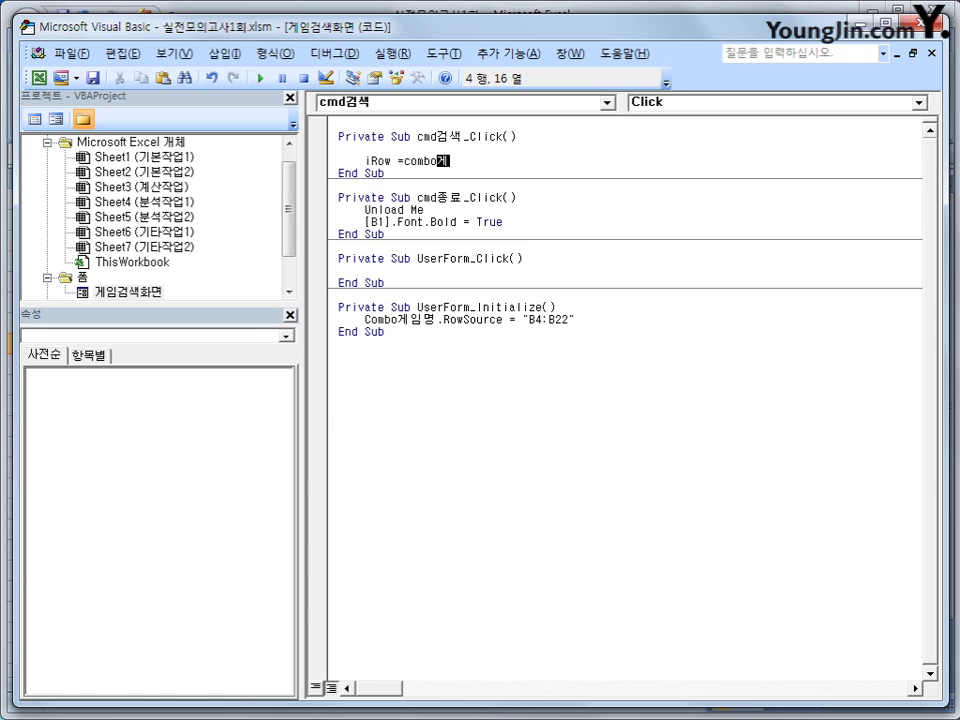
text(임명.l)
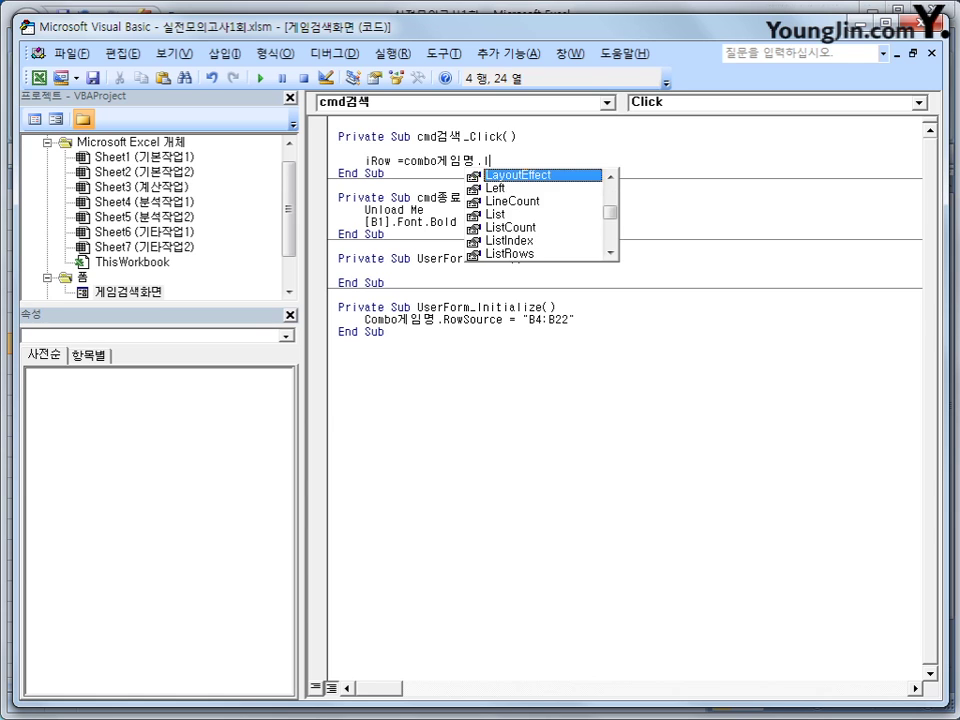
text(istin)
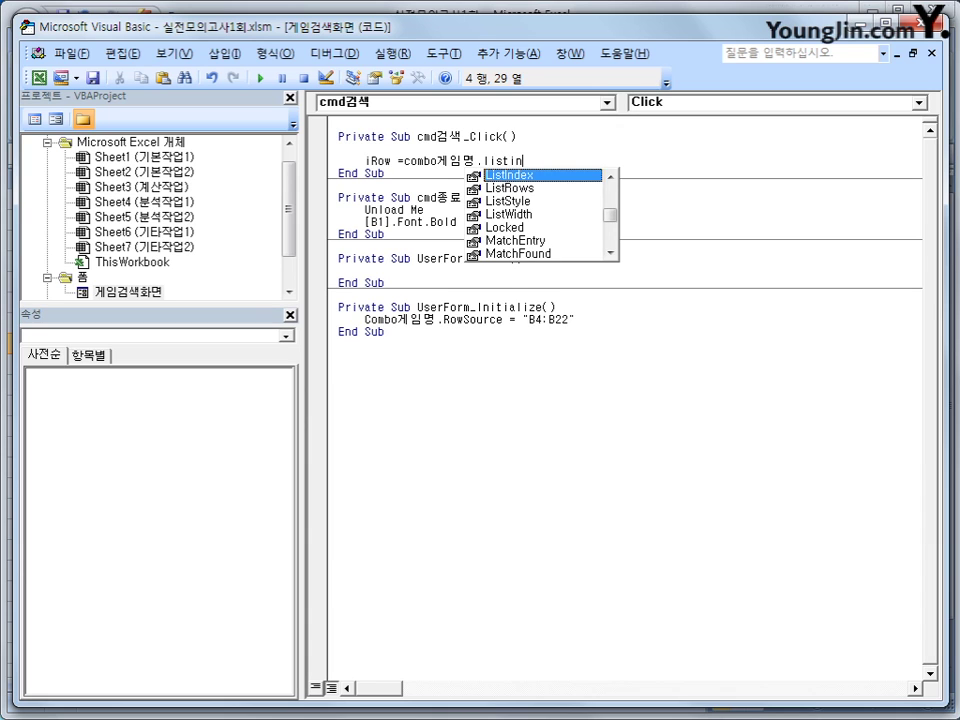
key(Tab)
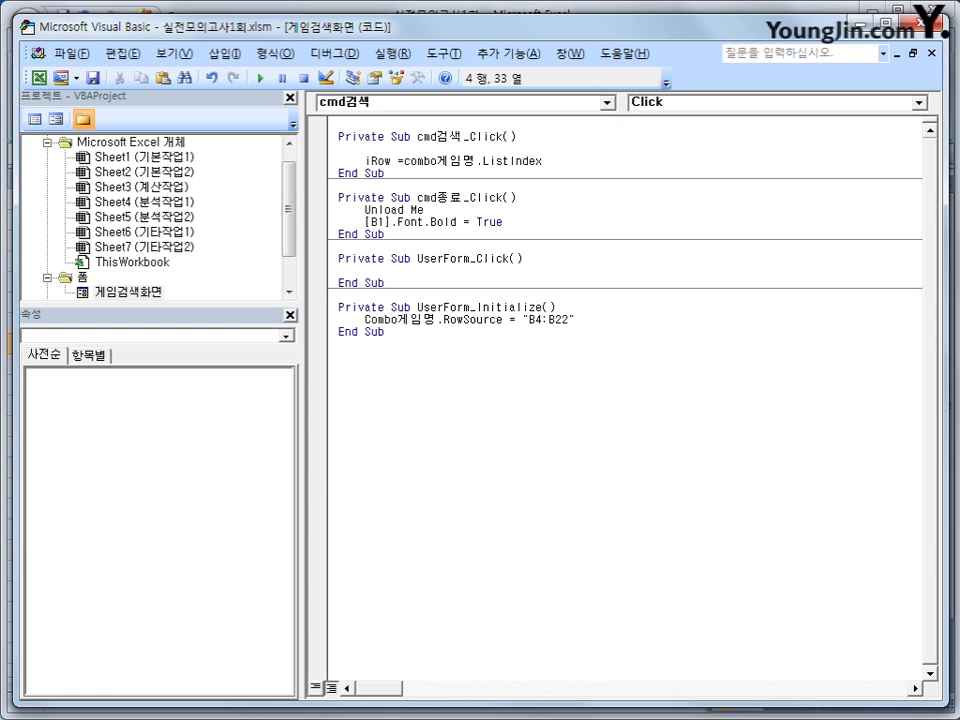
text(+ 4)
Start an assignment to Text게임파일코드 below the iRow statement, separated by a blank line and ending at the equals sign.
key(Return)
key(Return)
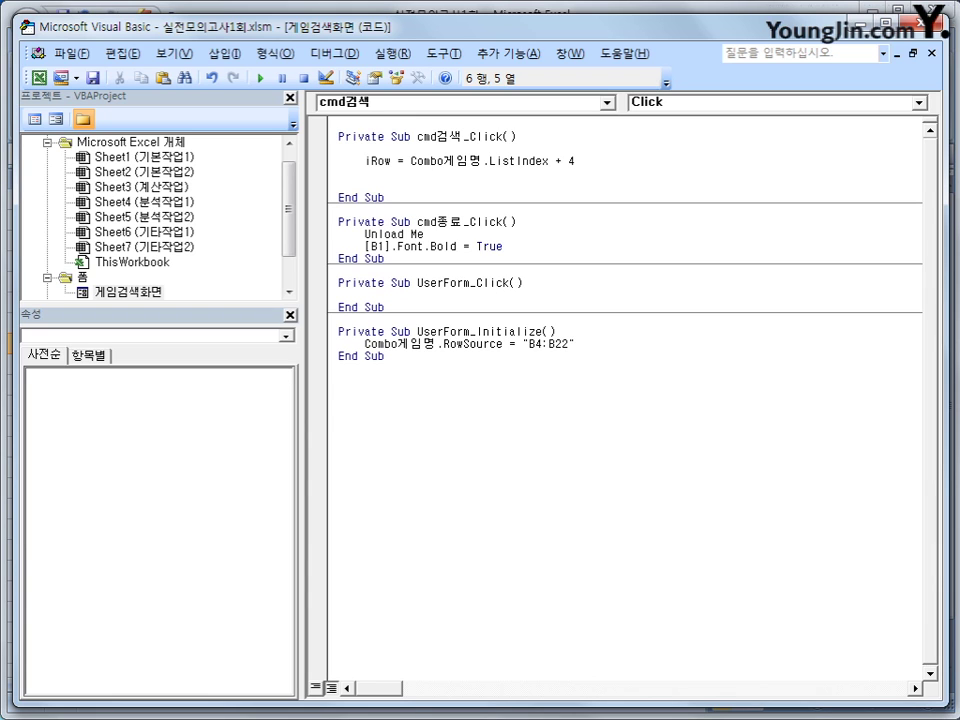
text(text)
text(게이)
key(BackSpace)
key(BackSpace)
text(게이임파일코드 )
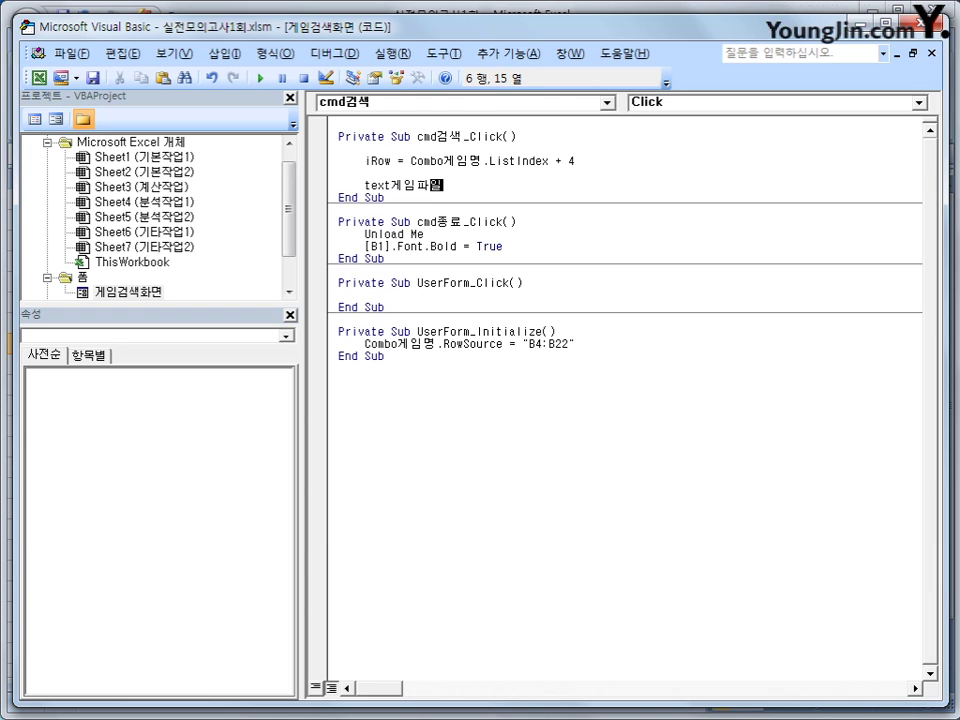
text(=)
Check the names of the four 게임정보 text boxes in the form designer, then return to the cmd검색_Click code.
double_click(126, 293)
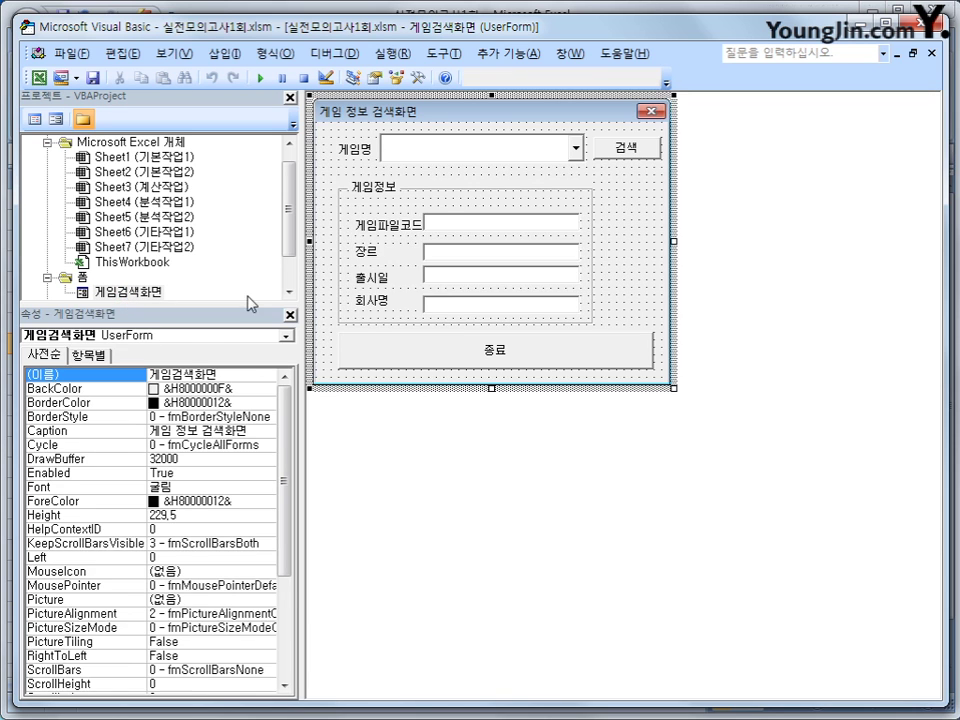
click(446, 233)
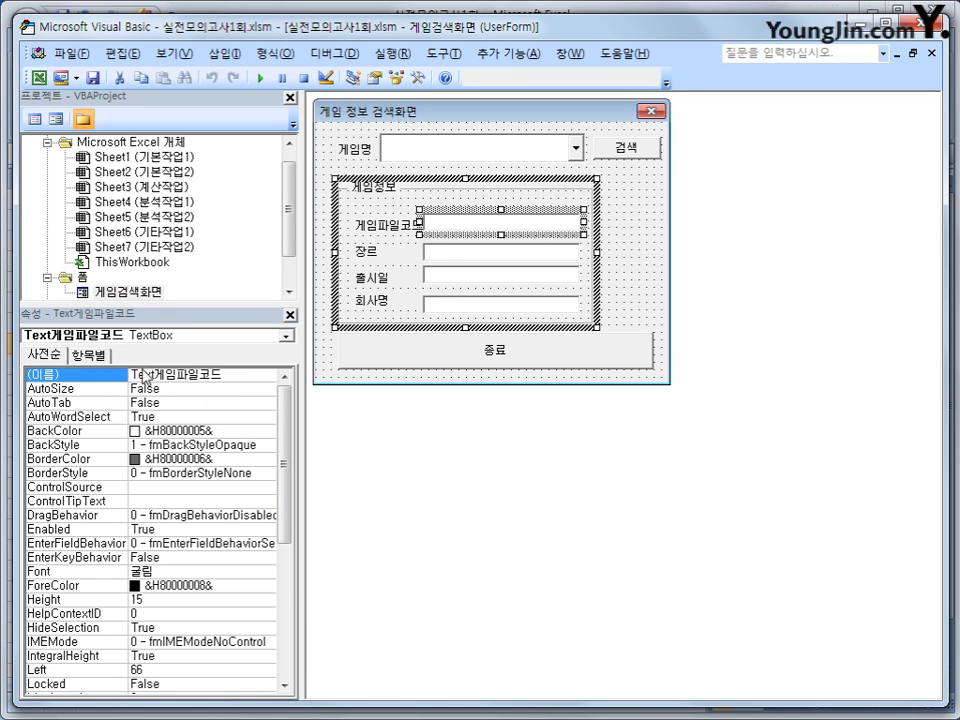
click(446, 255)
click(446, 276)
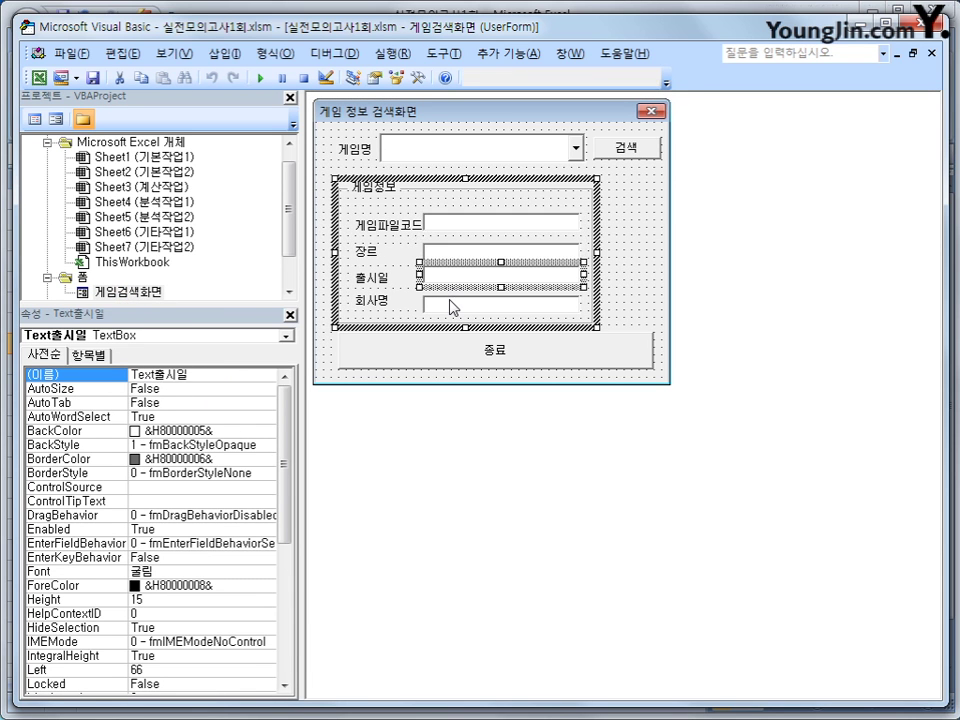
click(452, 305)
double_click(620, 147)
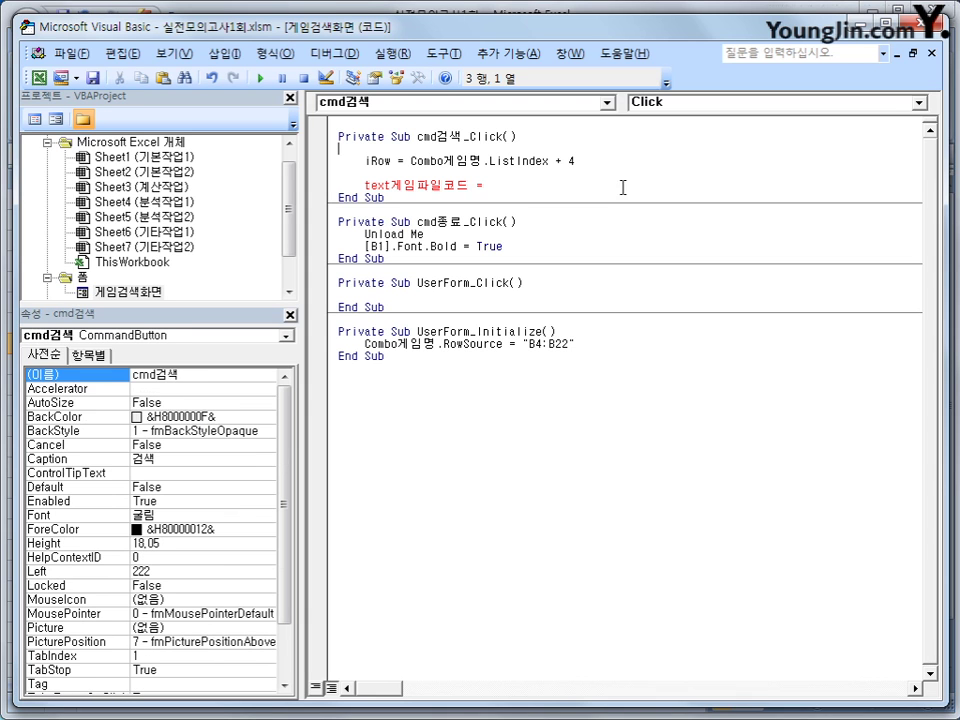
Complete the Text게임파일코드 assignment with Cells(iRow, 1) and add blank lines below it.
click(508, 178)
click(570, 188)
text(서)
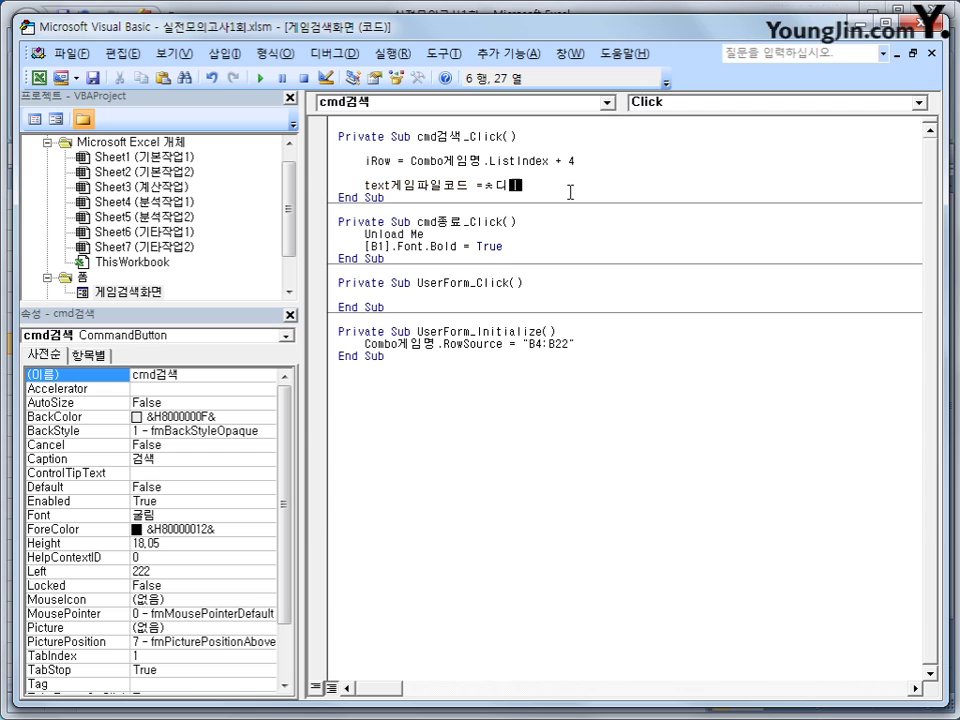
key(BackSpace)
key(BackSpace)
text(cells()
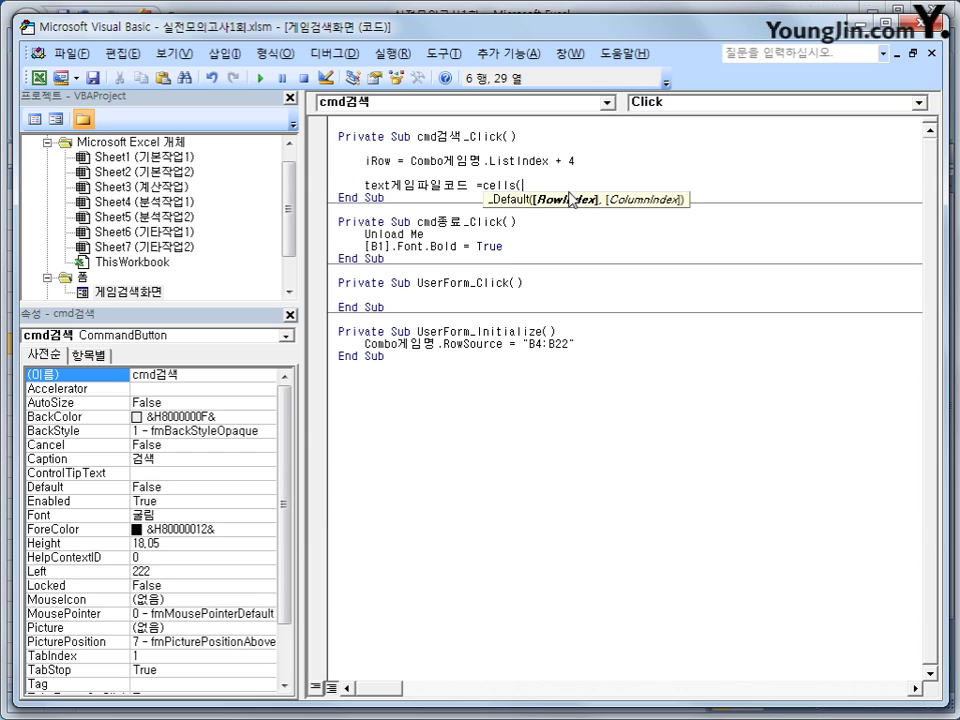
text(iRow, )
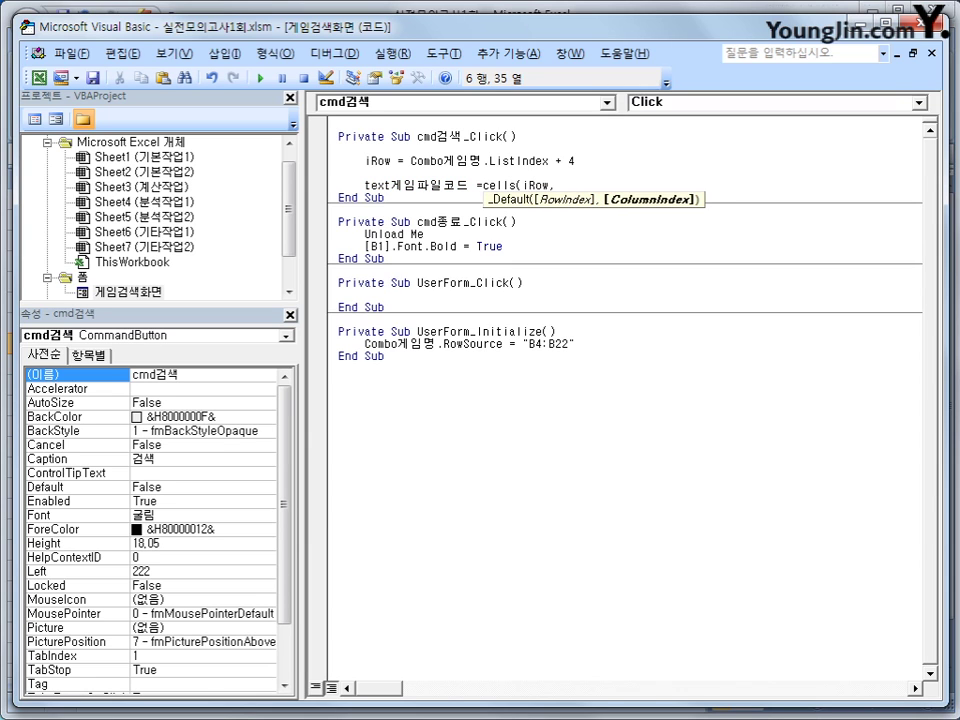
text(1))
key(Return)
key(Return)
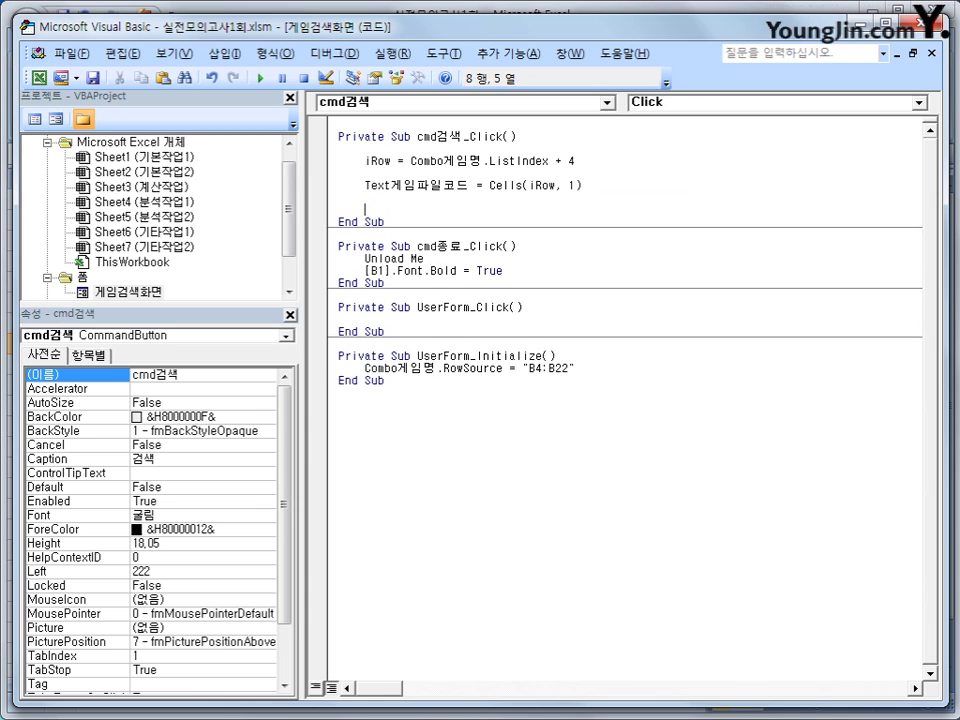
Duplicate the statement Text게임파일코드 = Cells(iRow, 1) onto the line directly below it.
key(Up)
key(Up)
key(shift+End)
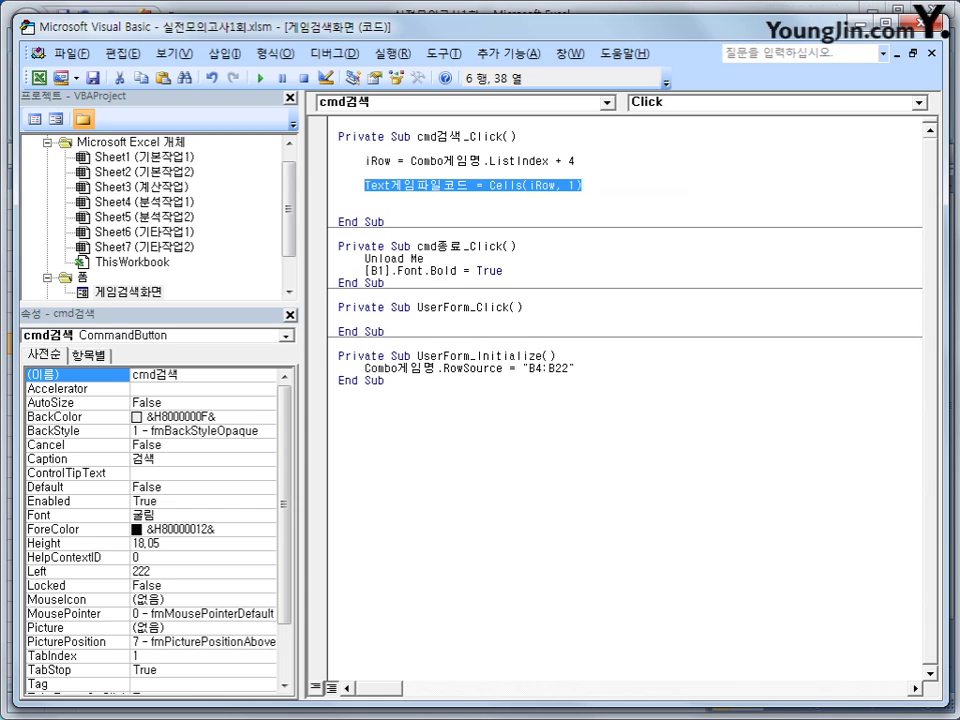
click(364, 197)
drag(364, 185, 608, 185)
key(ctrl+c)
click(364, 197)
key(ctrl+v)
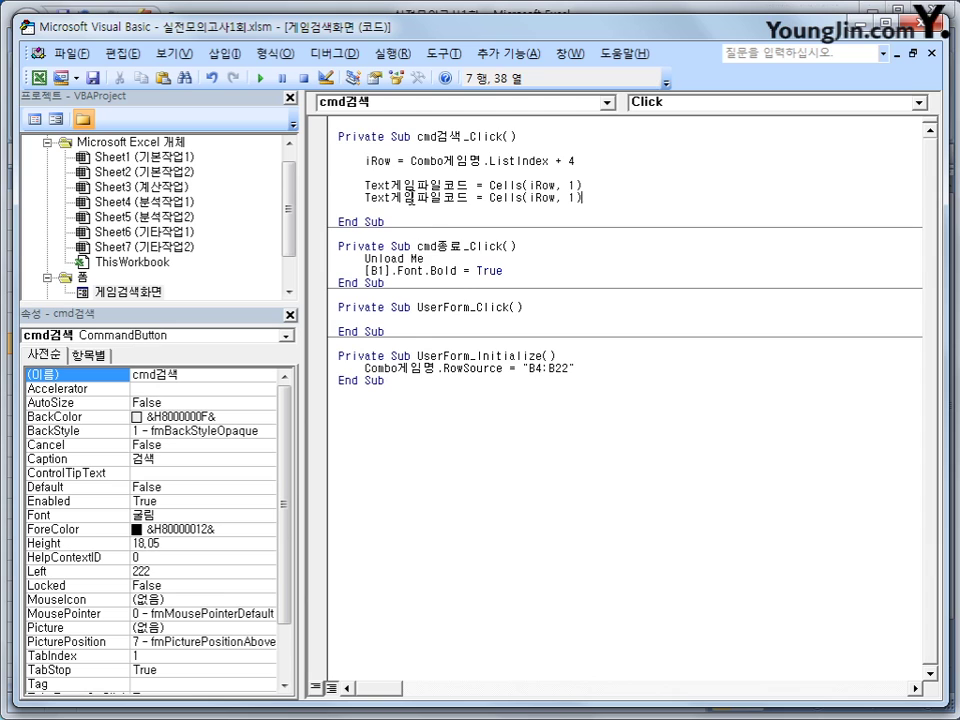
Change the duplicated statement to Text장르 = Cells(iRow, 3).
drag(390, 197, 472, 197)
text(장)
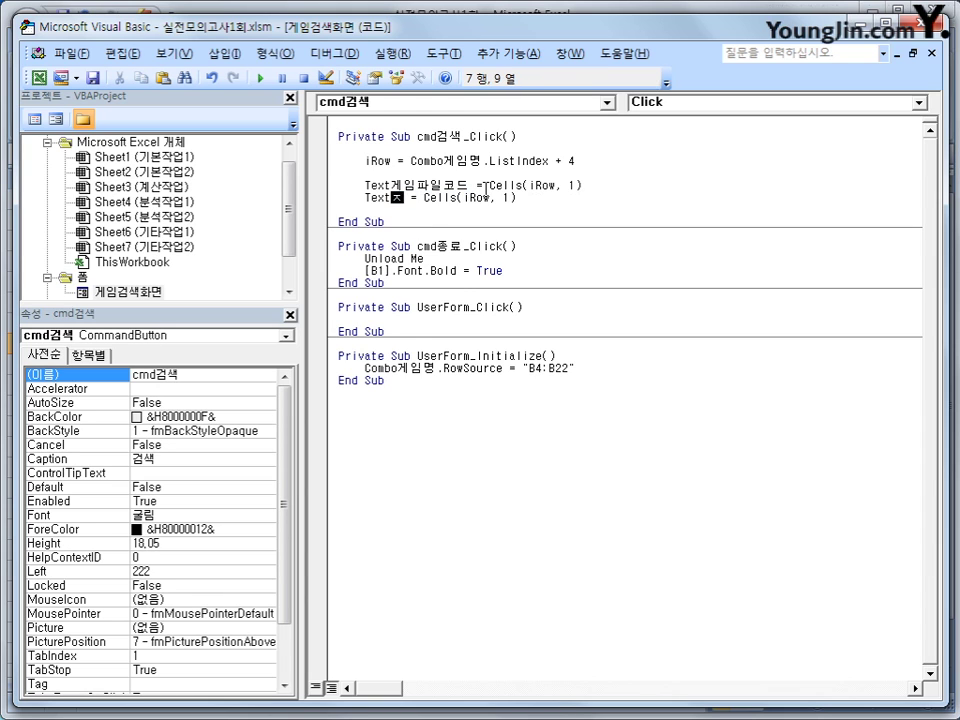
text(르)
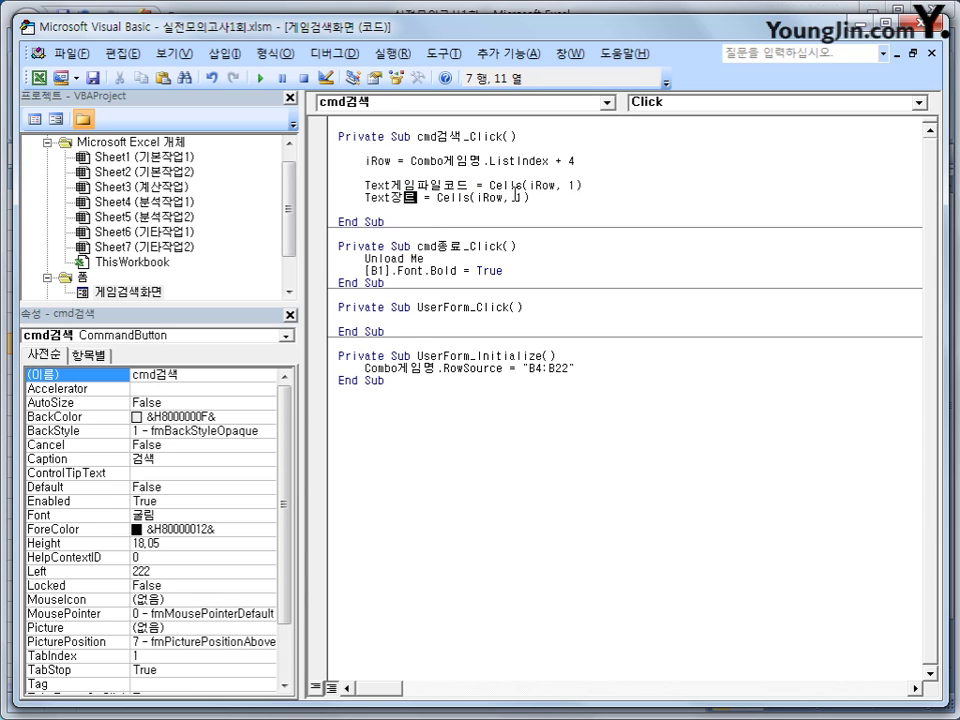
double_click(519, 197)
text(3)
Insert another copy of the assignment below the Text장르 line and change it to Text출시일 = Cells(iRow, 4).
key(Return)
key(ctrl+v)
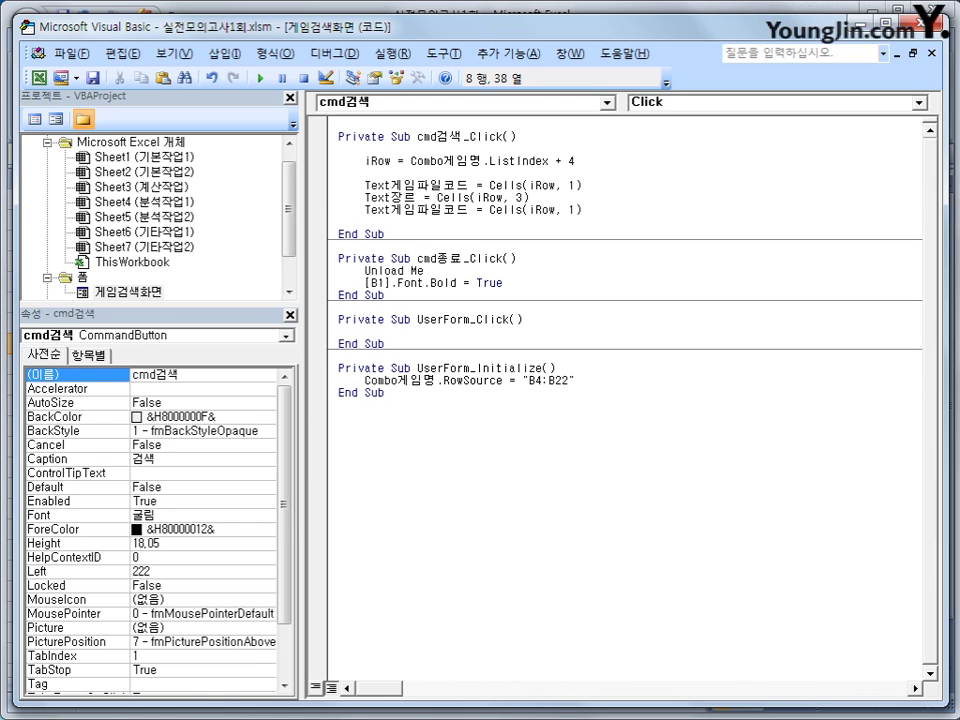
drag(391, 210, 466, 212)
text(출시일)
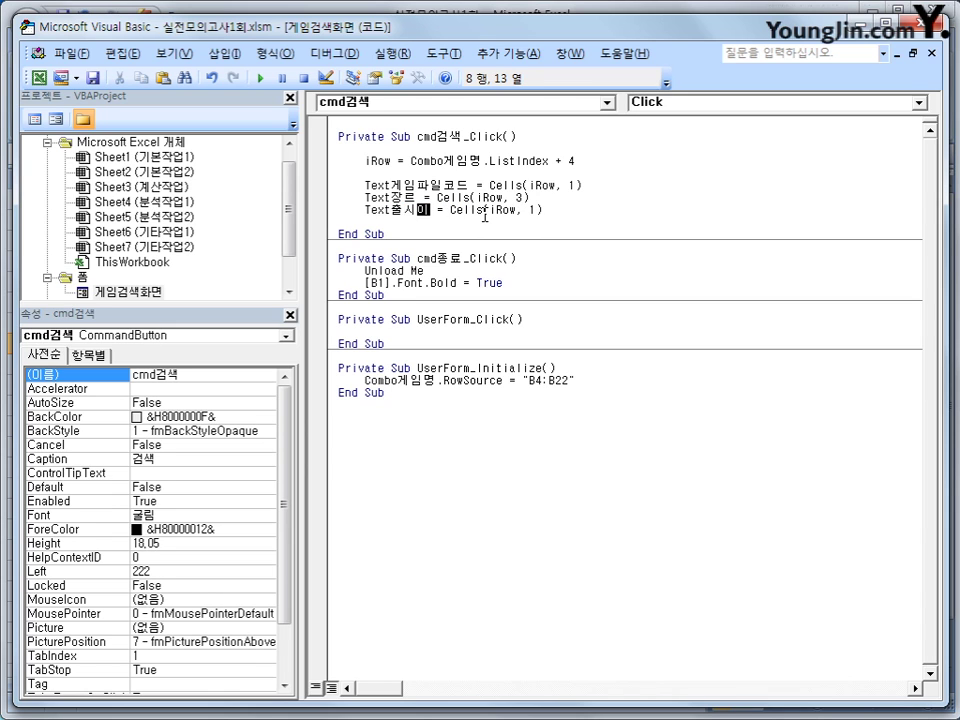
click(532, 210)
drag(532, 210, 538, 211)
text(4)
Add another copy of the assignment below the Text출시일 line and change it to Text회사명 = Cells(iRow, 5).
click(591, 208)
key(Return)
key(ctrl+v)
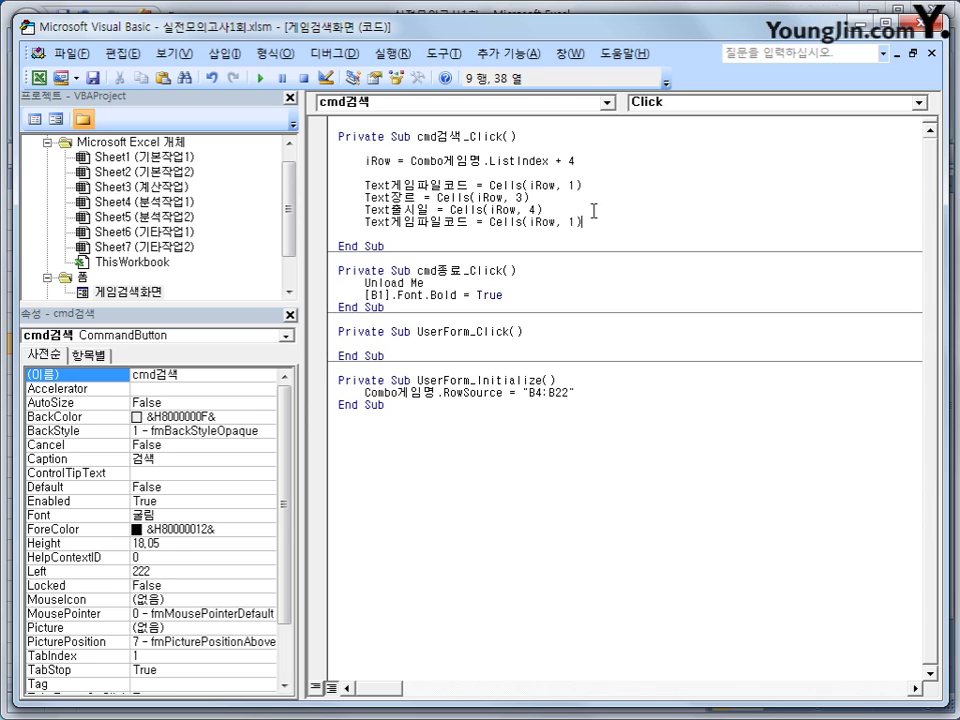
drag(389, 222, 482, 222)
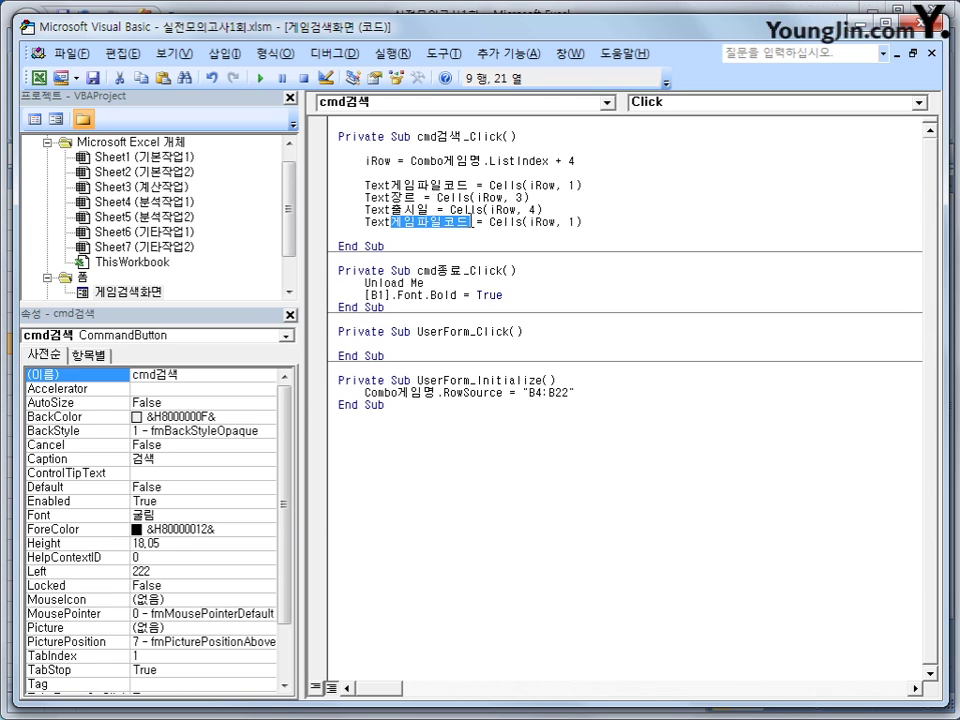
text(회삼)
text(명)
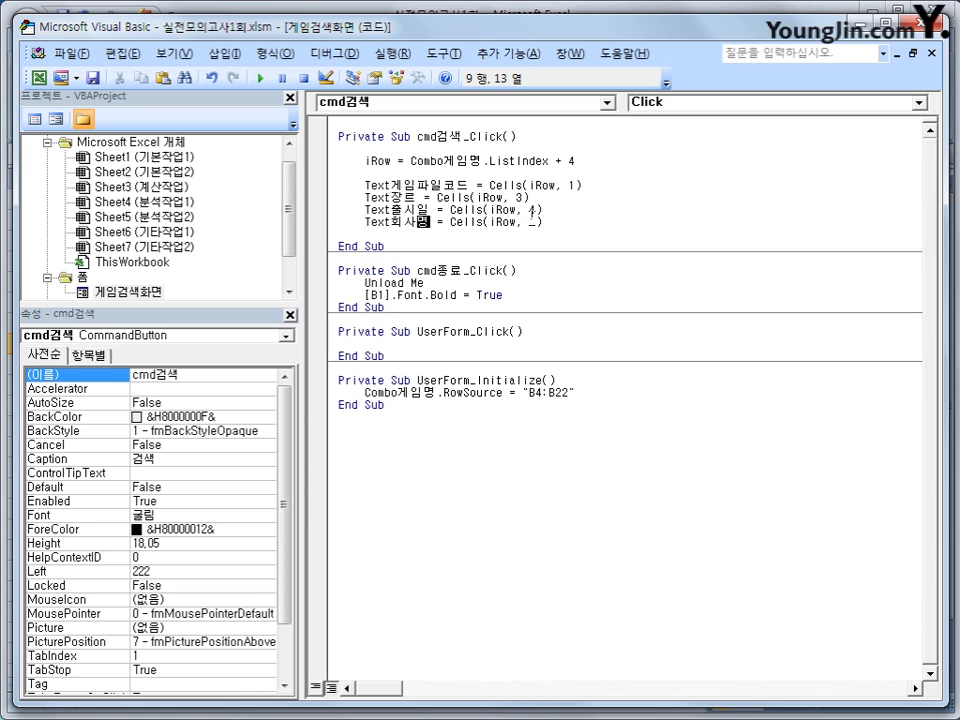
click(537, 222)
key(Delete)
text(5)
click(591, 241)
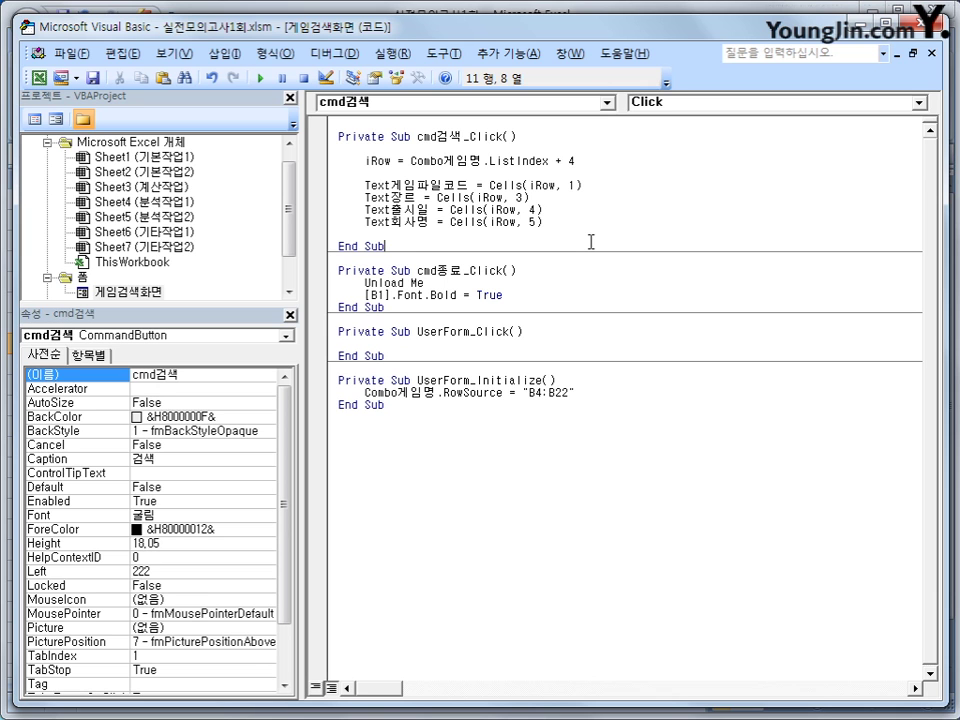
Return to the worksheet and test the 게임검색 form by searching for the game 러브하우스2.
click(921, 20)
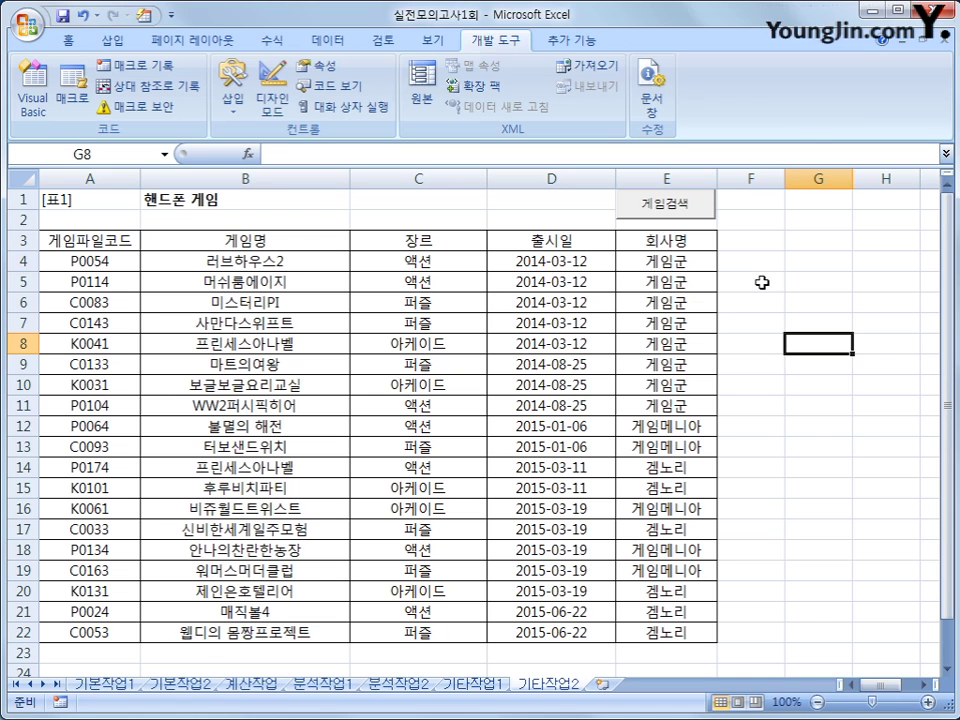
click(700, 215)
click(564, 266)
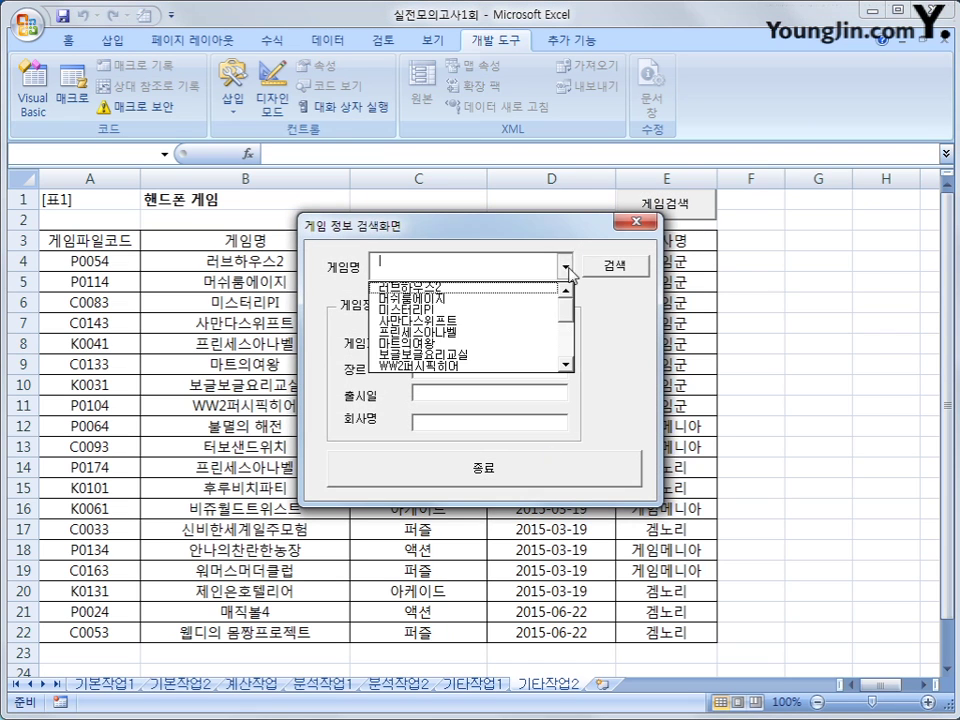
click(541, 290)
click(626, 270)
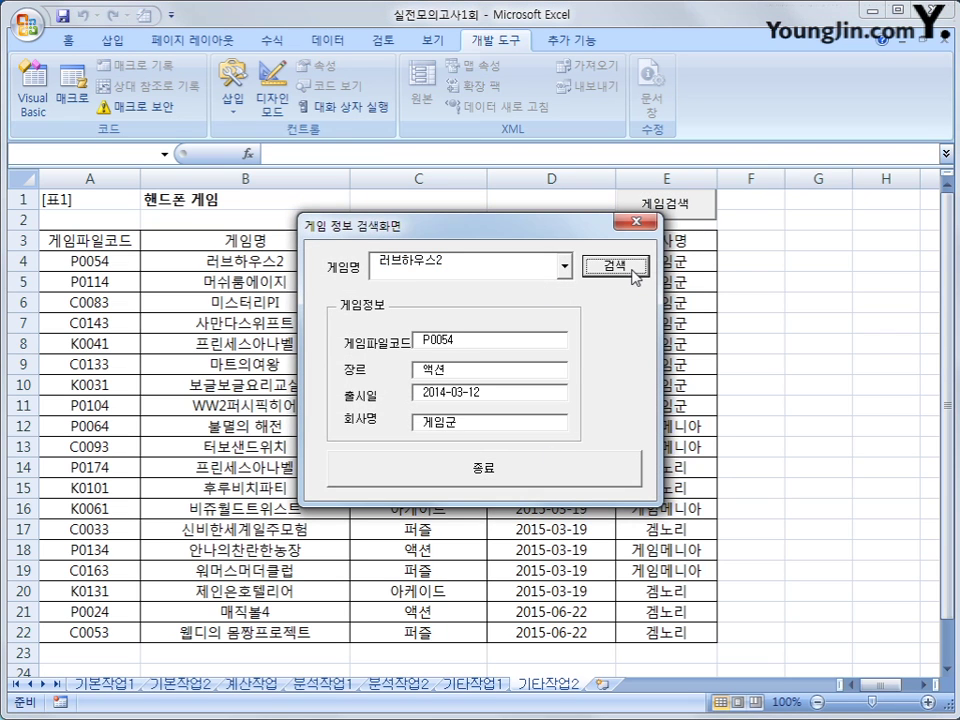
Move the form clear of the table's first rows, search for 매직볼4 and close the form.
drag(463, 240, 425, 332)
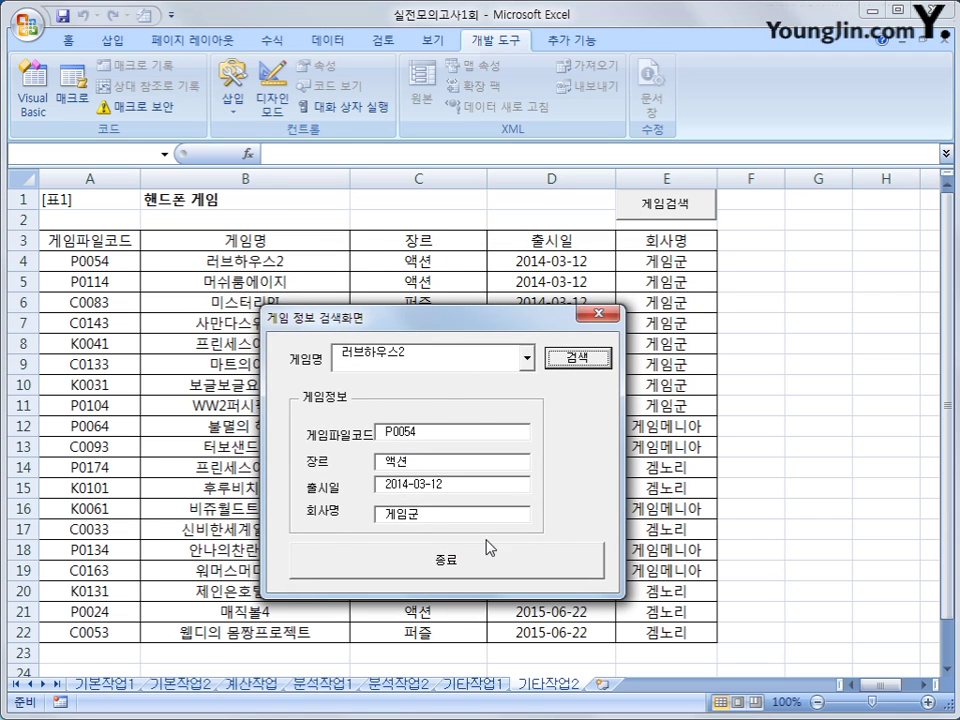
click(526, 358)
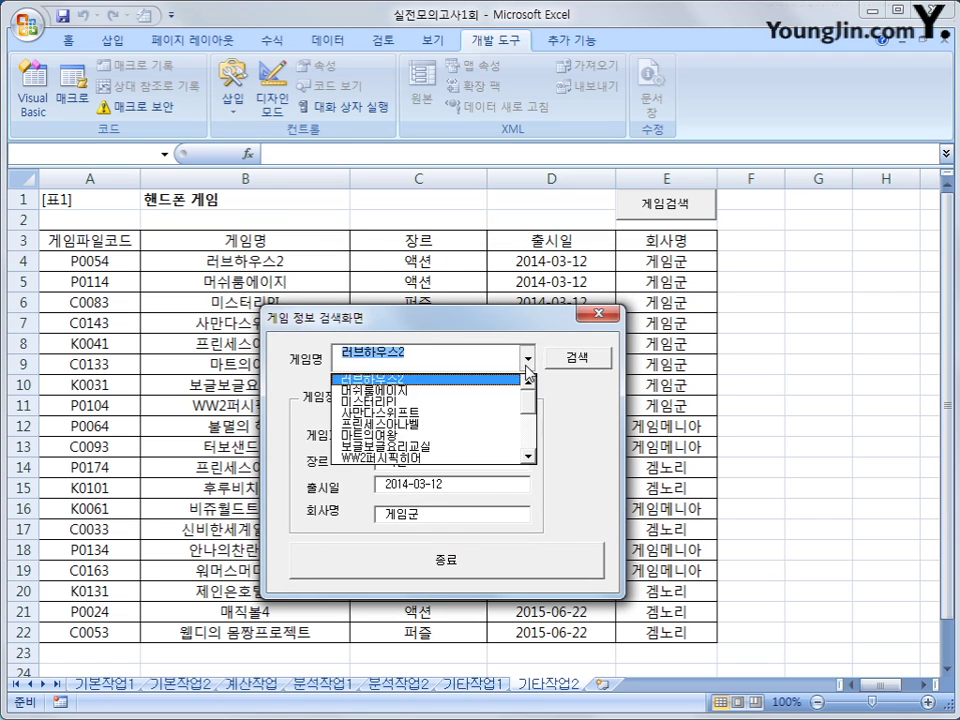
scroll(530, 402, down, 4)
click(435, 450)
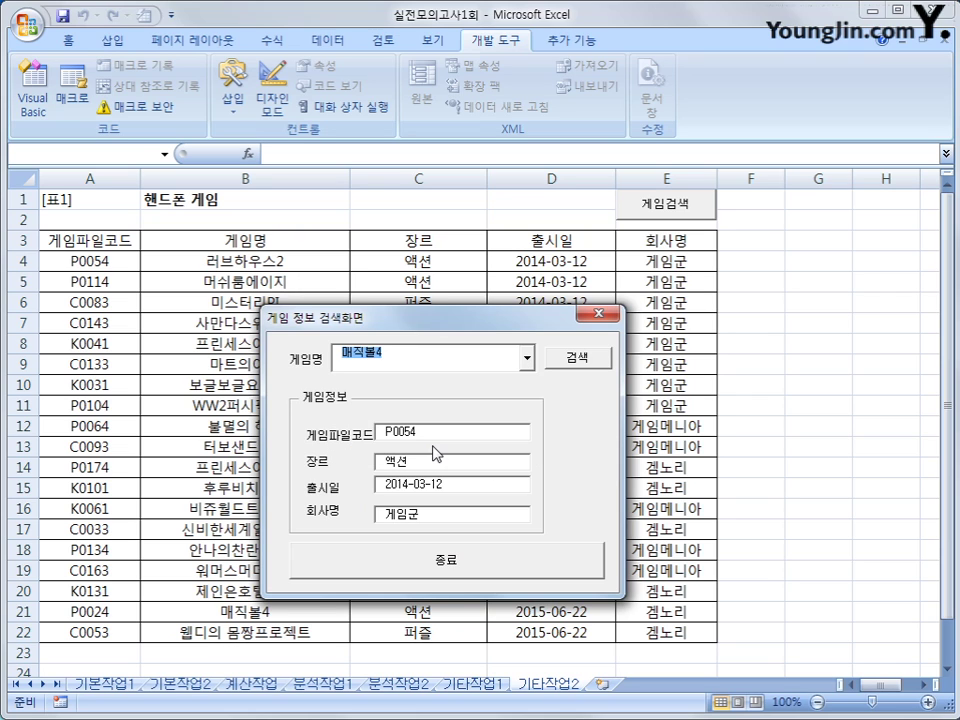
click(593, 362)
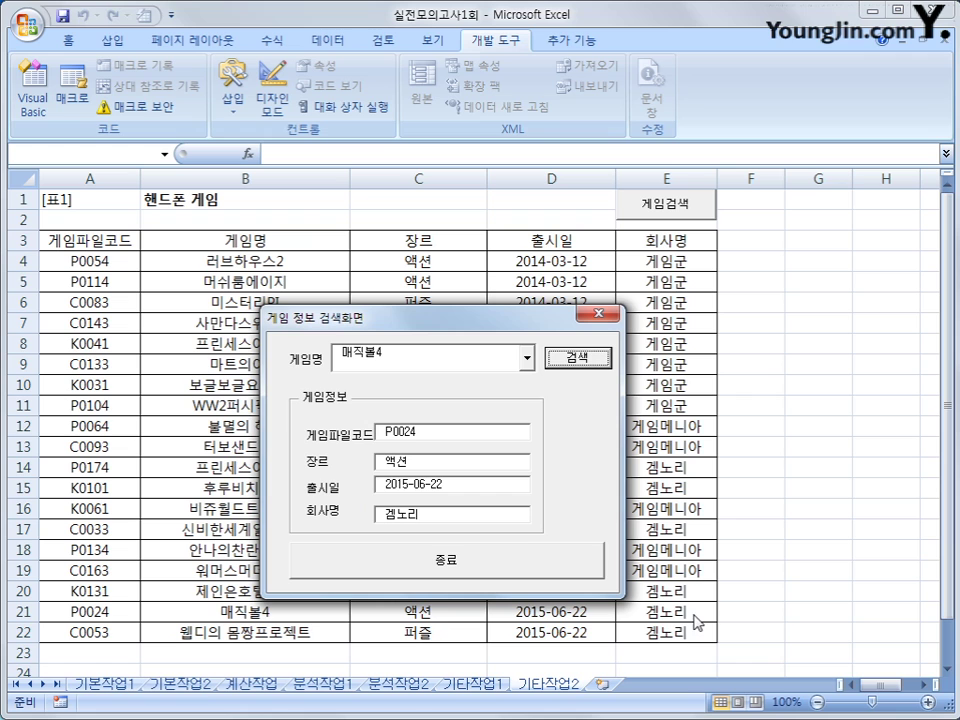
click(603, 316)
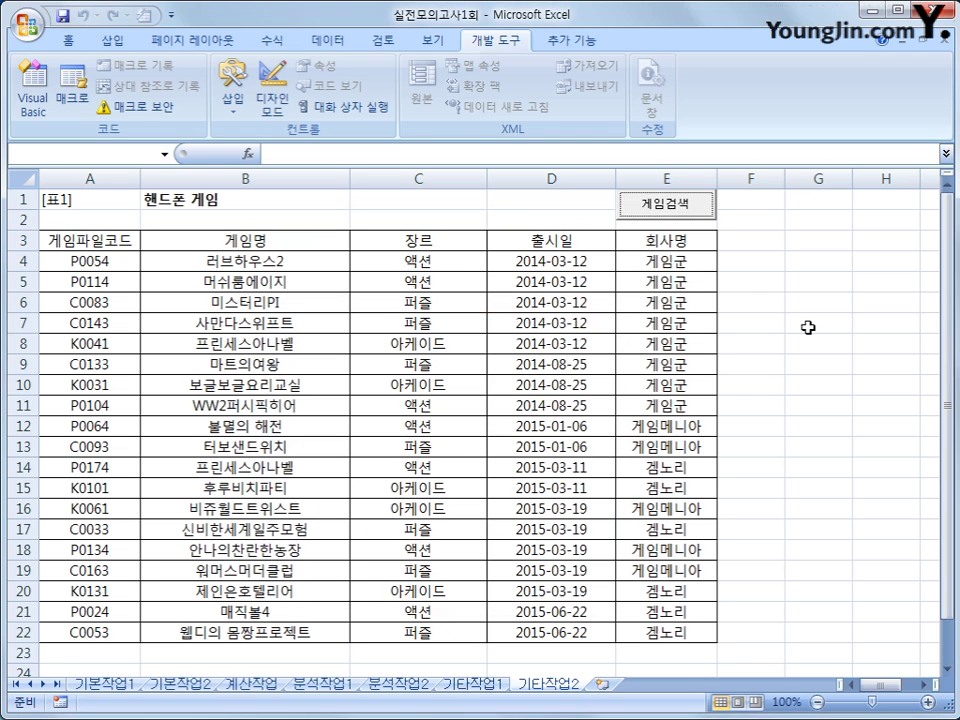
click(808, 326)
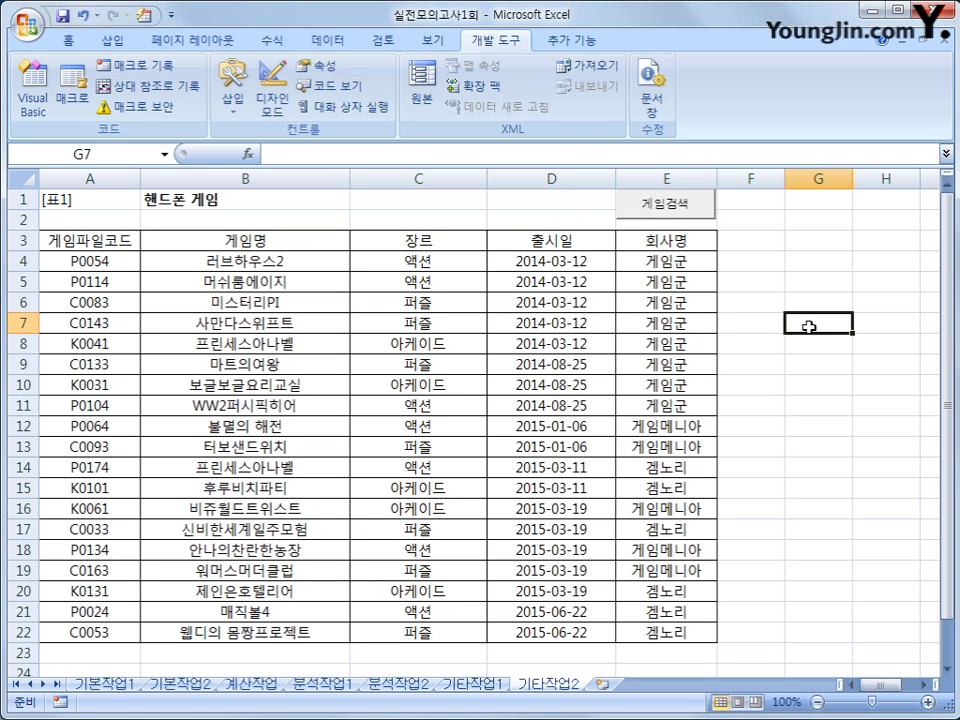